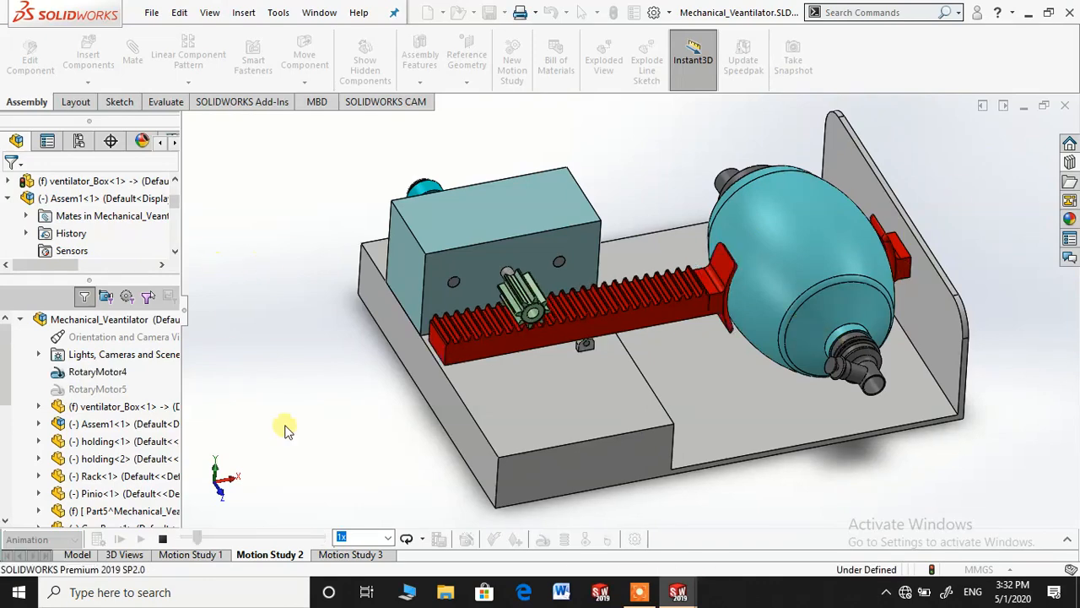
- Return from the motion study to the model and open the ventilator_Box component as its own part
click(78, 554)
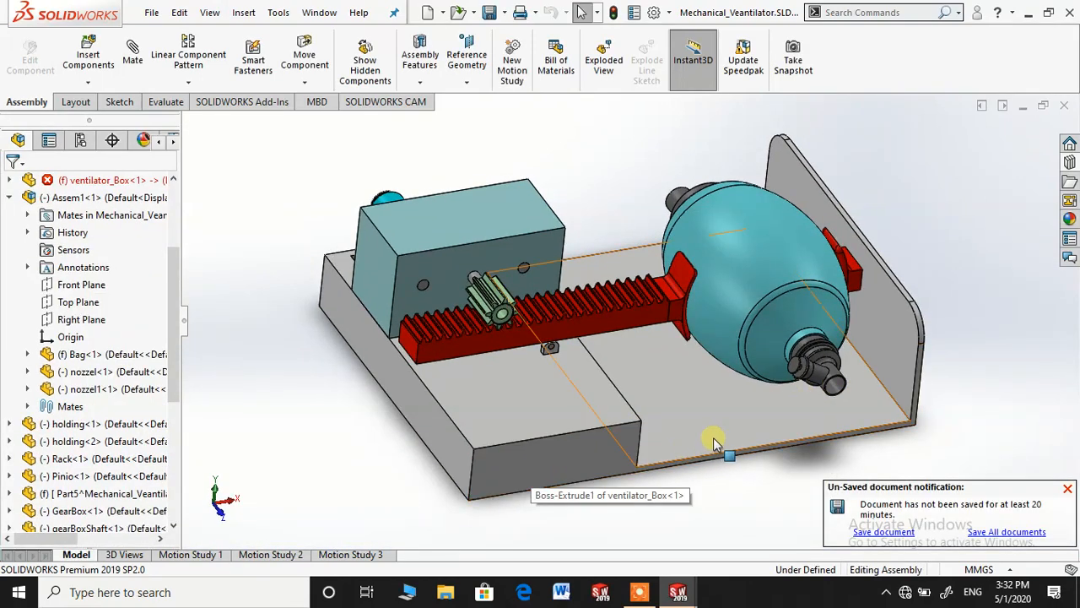
click(562, 409)
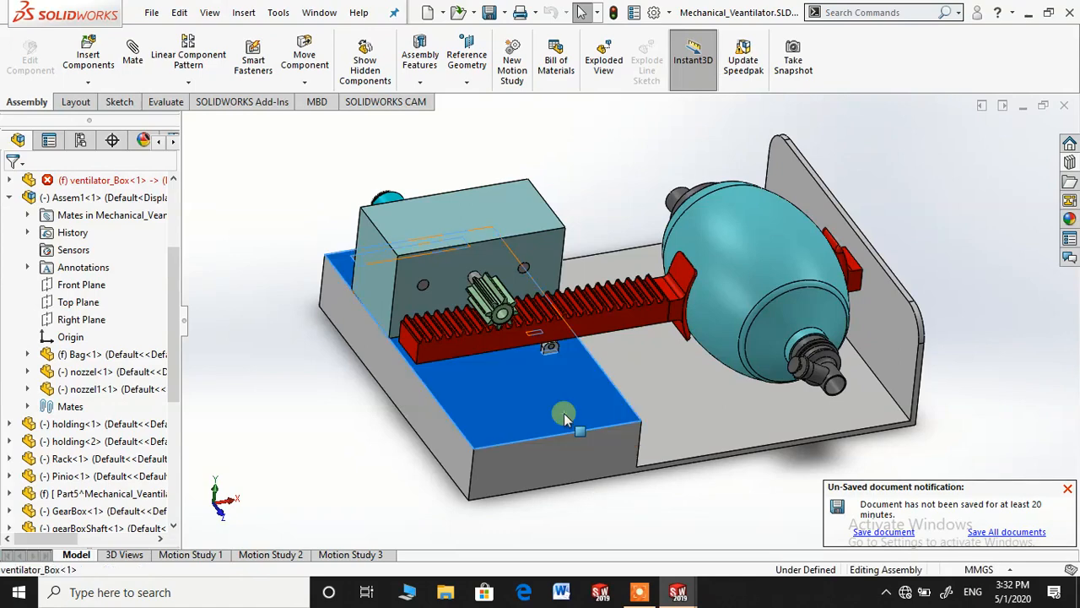
right_click(561, 407)
click(581, 15)
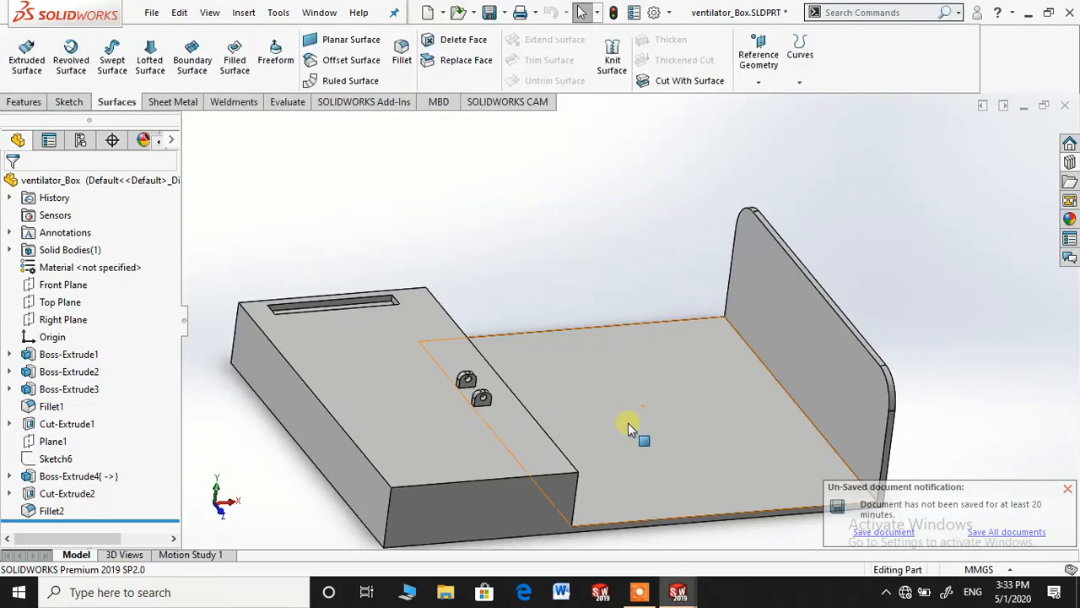
- Examine the base plate's sketch dimensions and extrusion settings in Boss-Extrude1, leaving them as they are
middle_drag(633, 427, 552, 458)
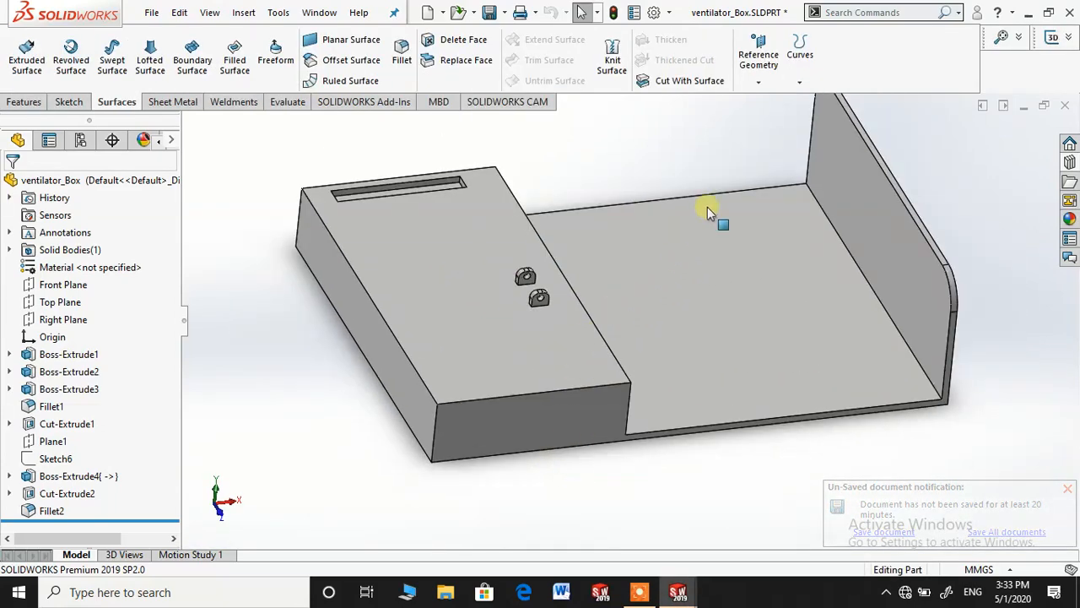
scroll(724, 174, up, 1)
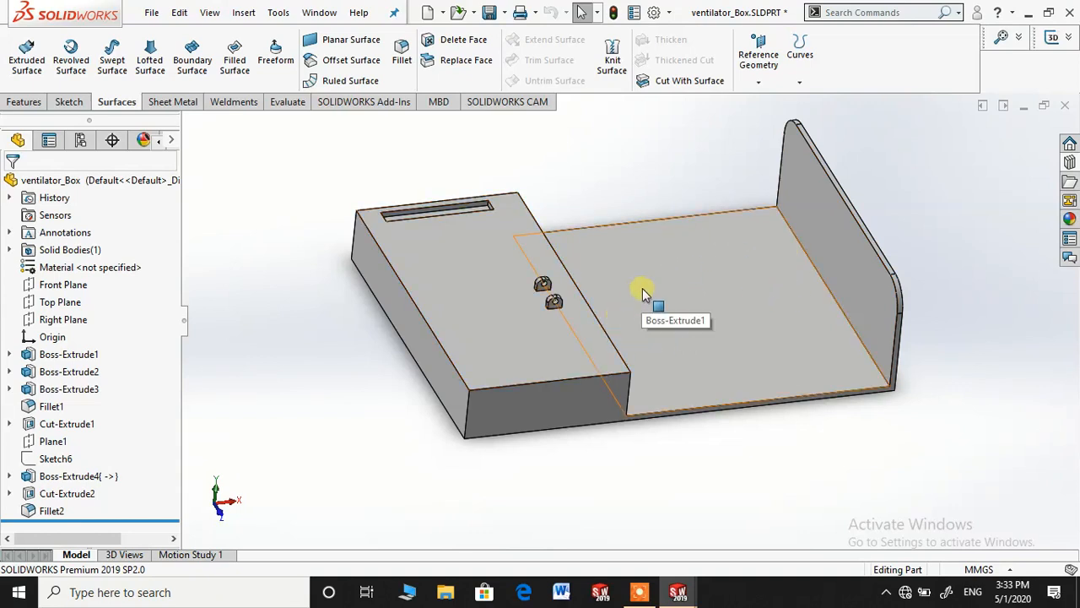
scroll(666, 287, down, 1)
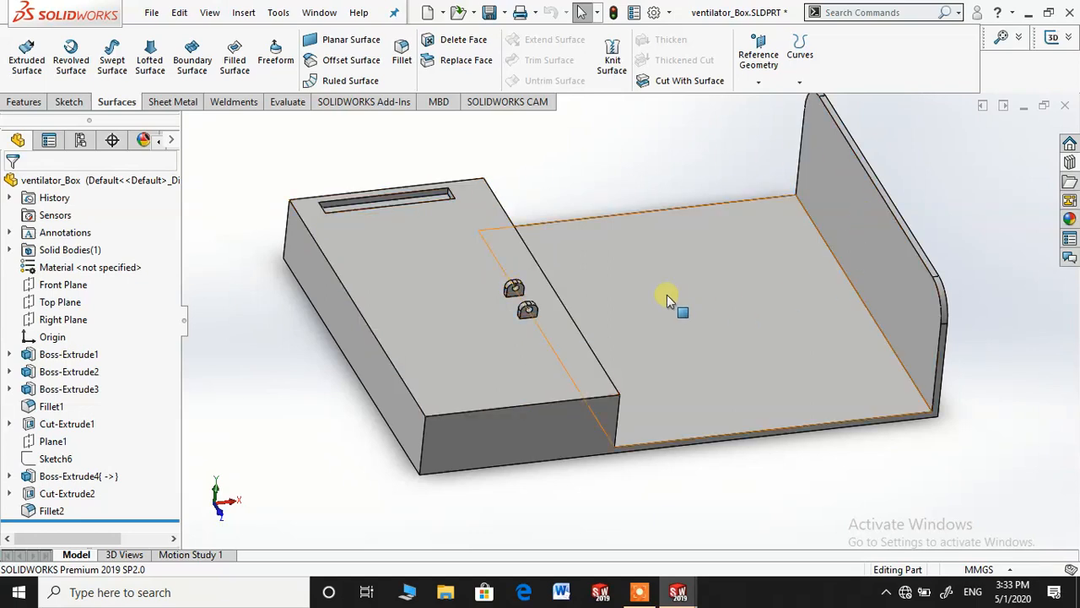
key(ctrl+Down)
key(ctrl+Down)
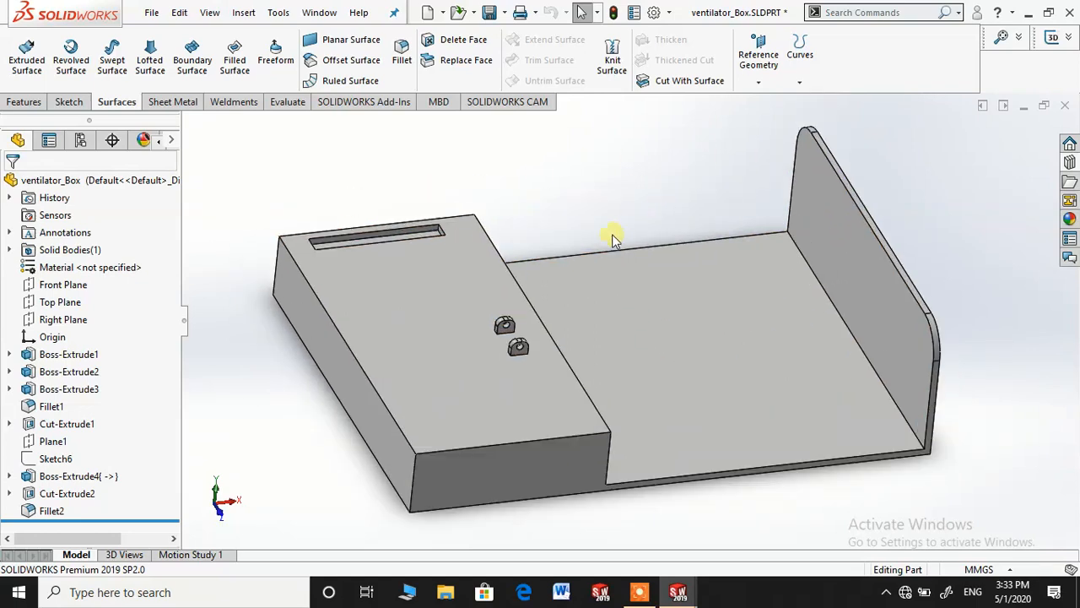
click(69, 361)
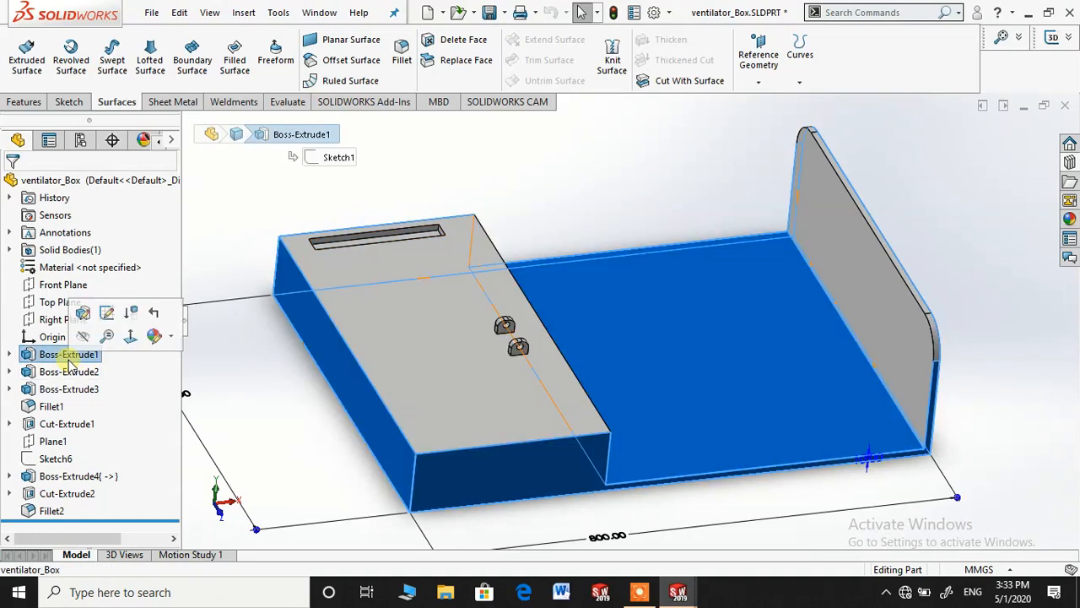
middle_drag(369, 439, 459, 422)
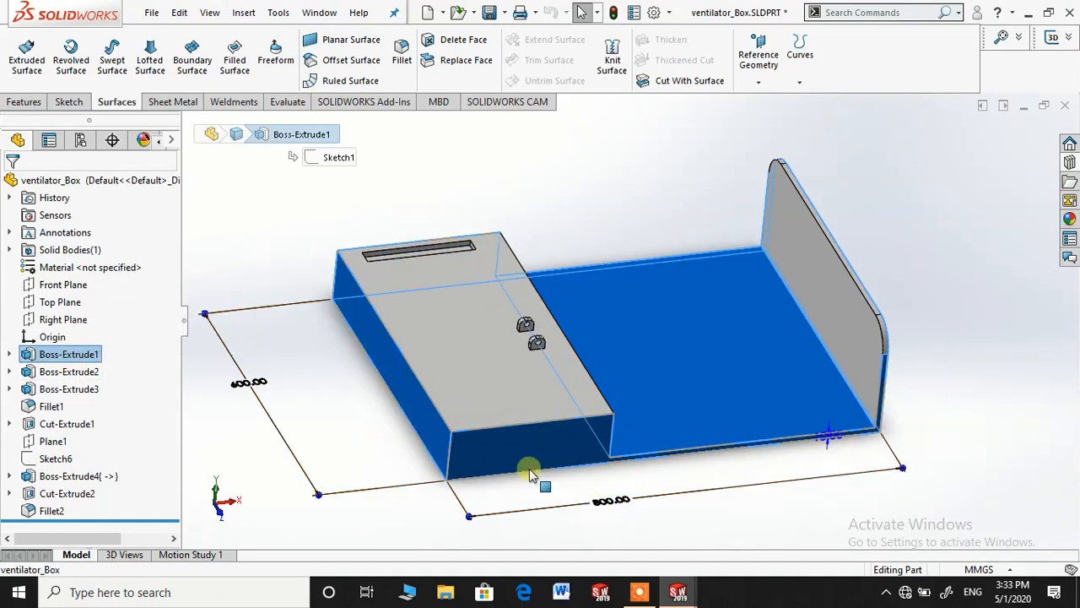
right_click(46, 359)
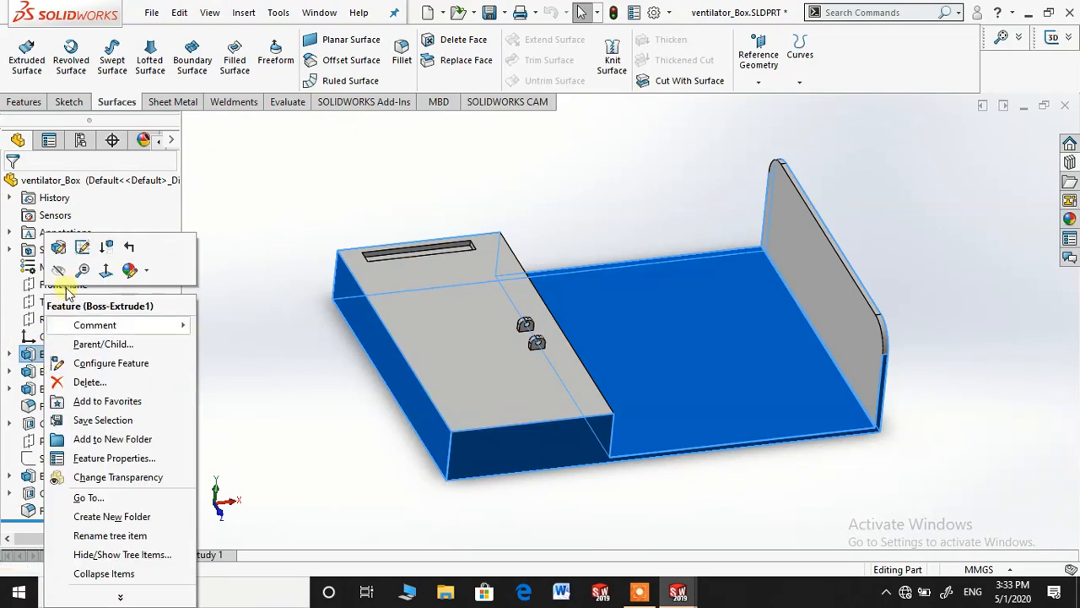
click(82, 245)
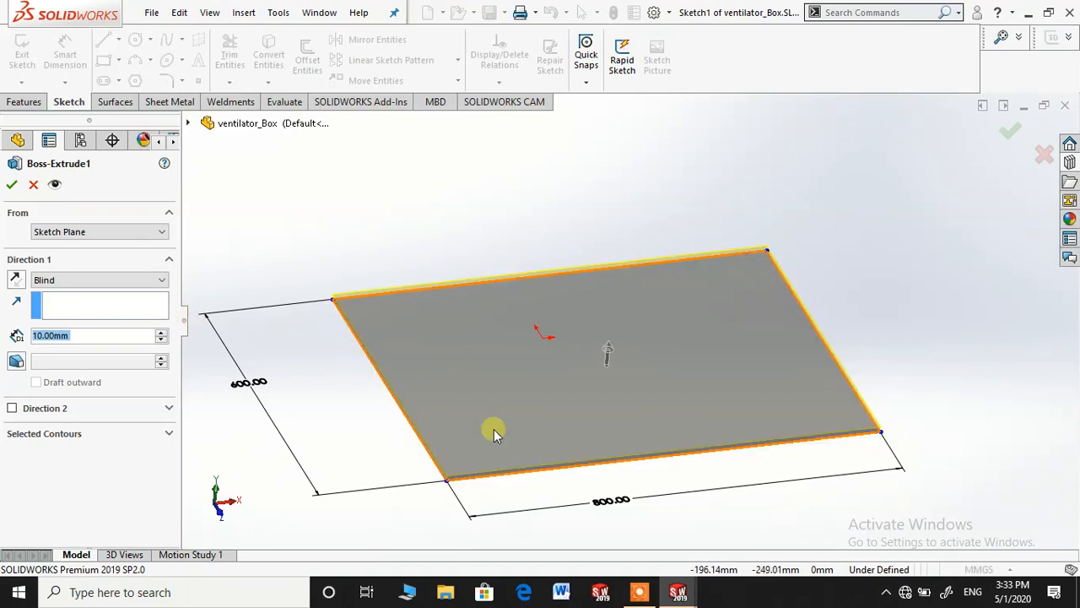
click(11, 186)
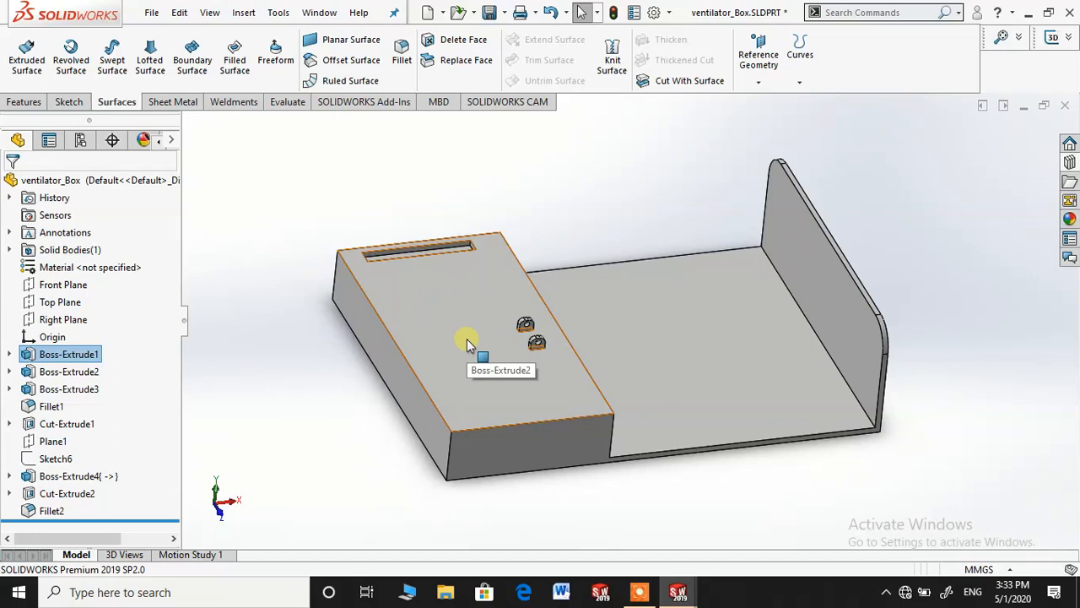
- Examine the dimensions of the raised block formed by Boss-Extrude2 from several angles
click(74, 372)
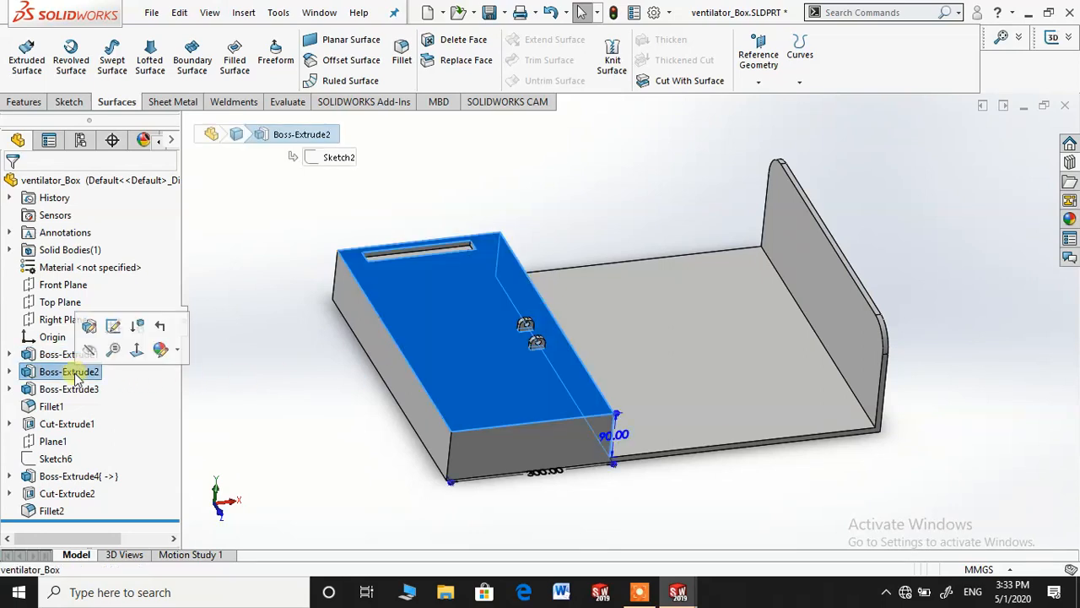
middle_drag(439, 454, 428, 471)
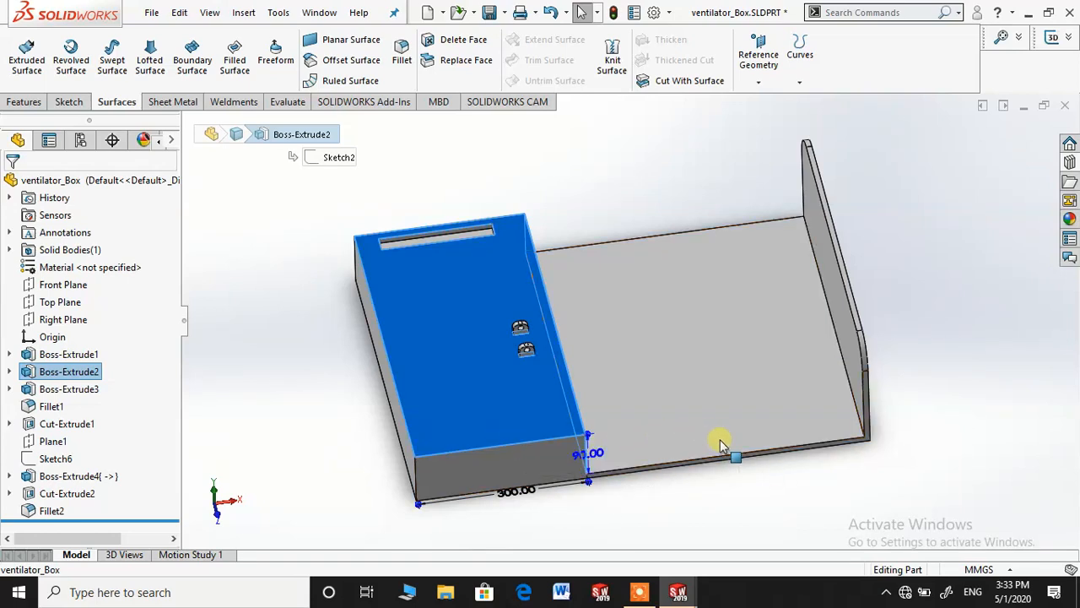
middle_drag(721, 441, 757, 426)
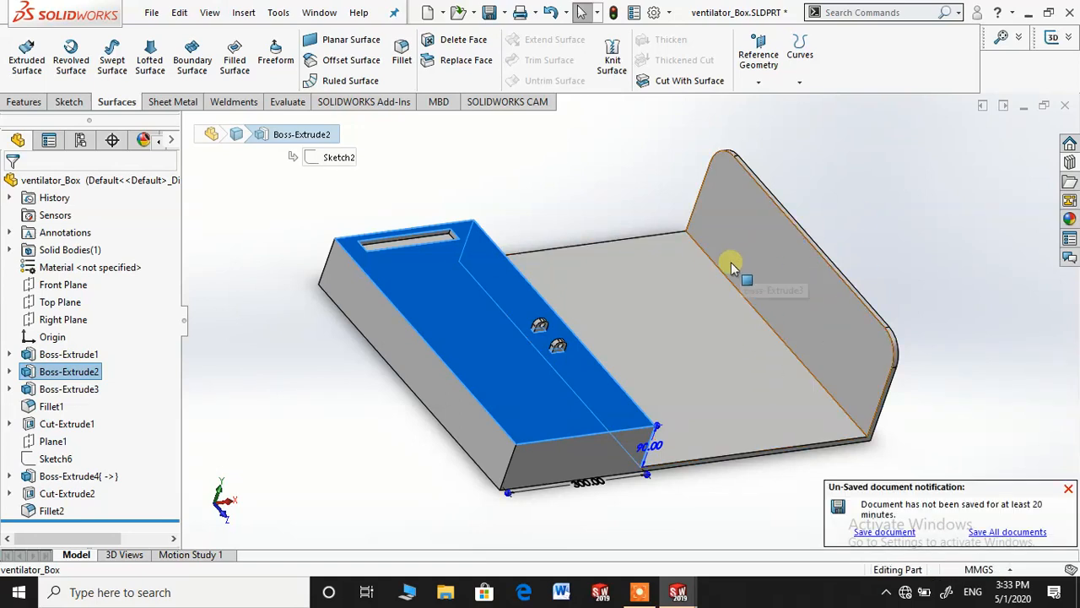
middle_drag(743, 280, 700, 287)
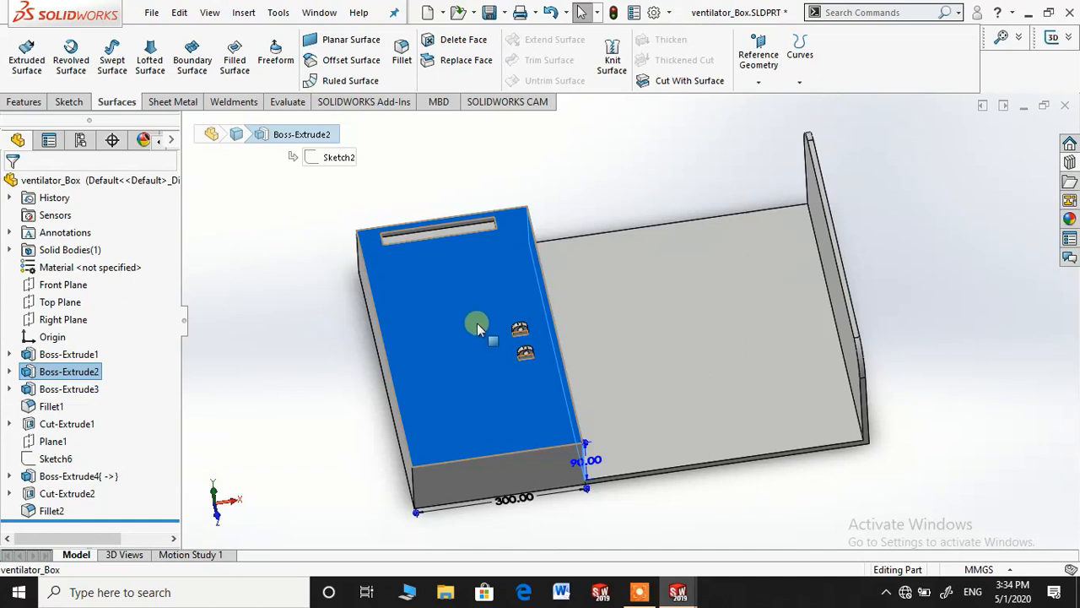
- Examine the upright end wall's height and thickness in Boss-Extrude3 and the corner radius in Fillet1
click(61, 388)
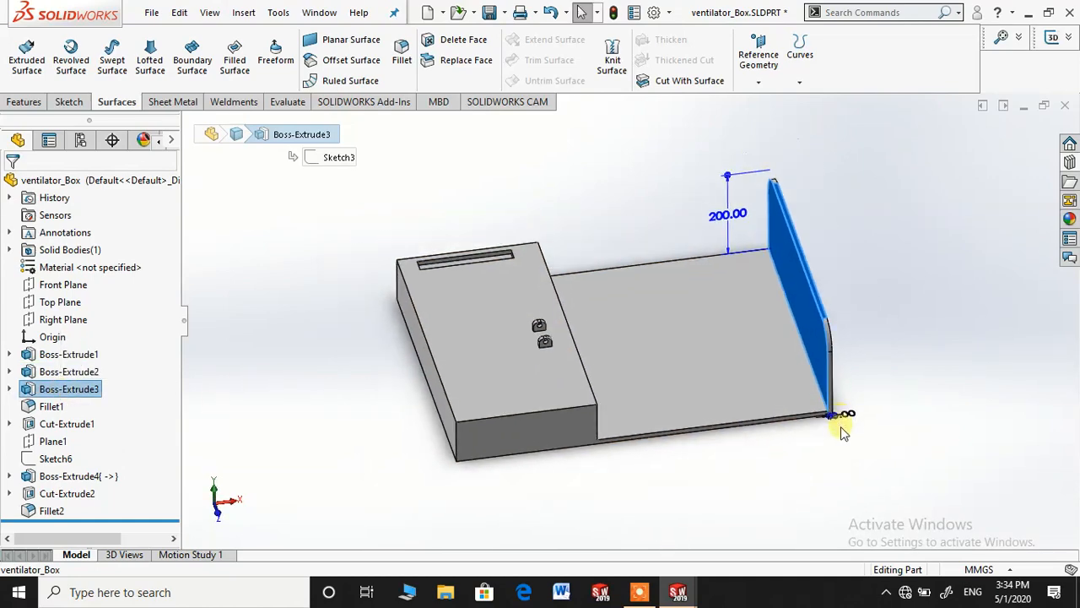
scroll(740, 363, down, 4)
middle_drag(740, 403, 738, 461)
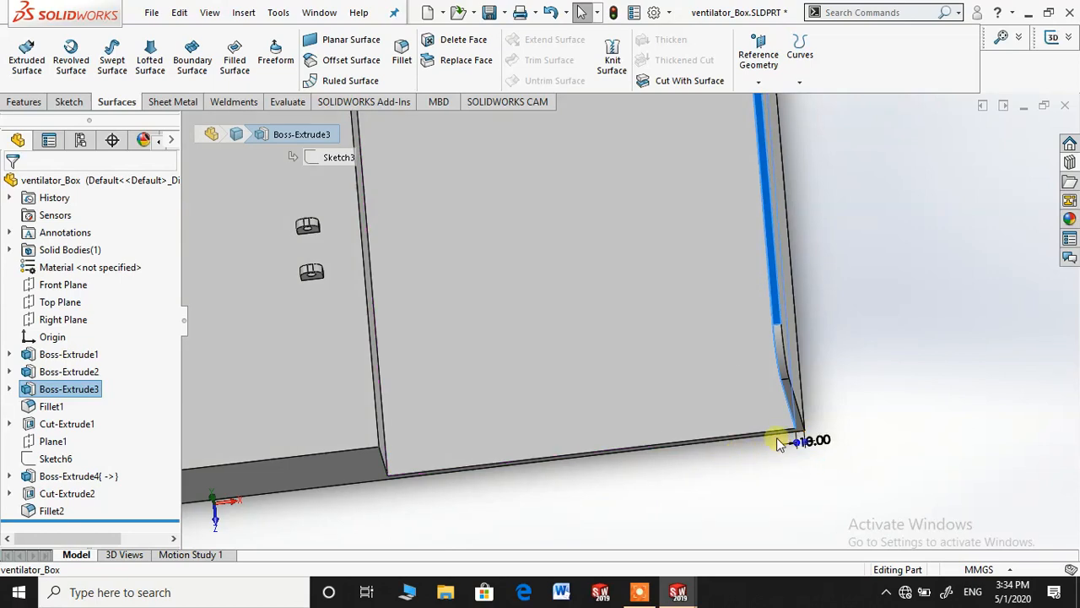
scroll(734, 434, up, 4)
scroll(556, 256, down, 1)
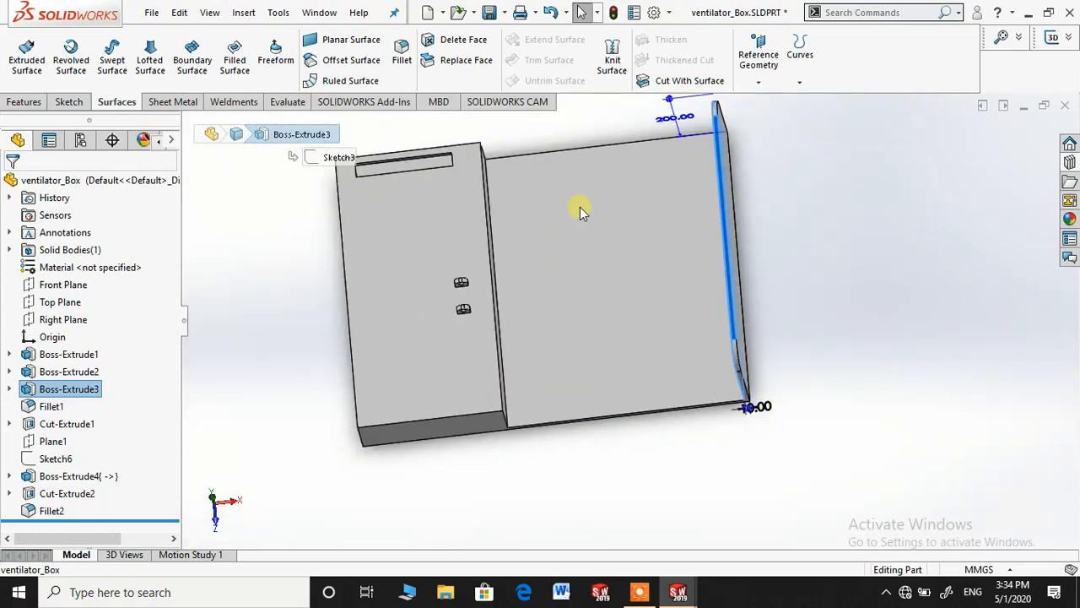
scroll(580, 143, down, 1)
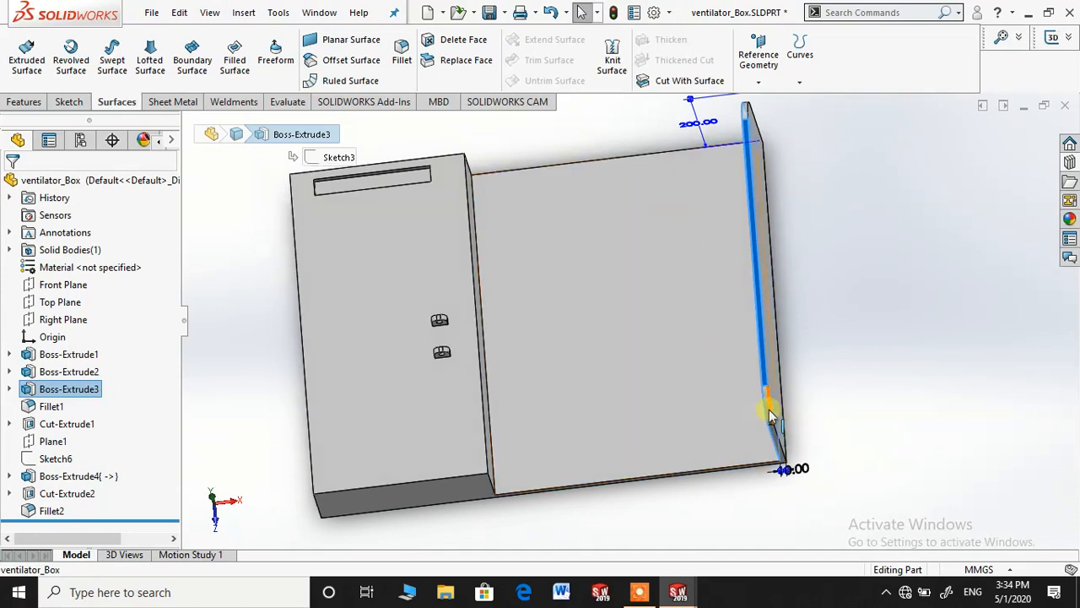
click(50, 406)
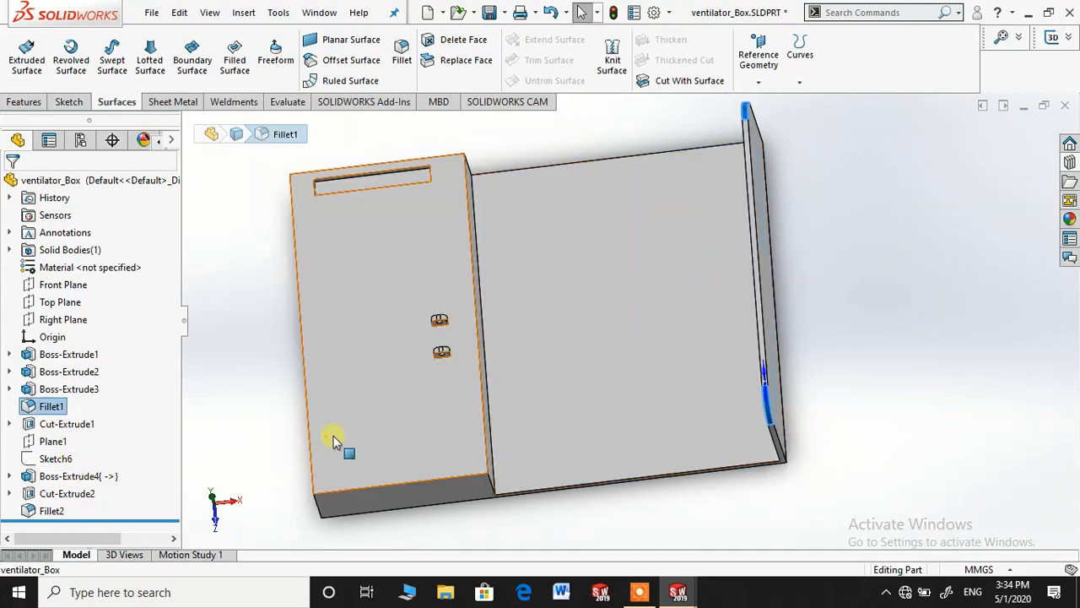
middle_drag(326, 427, 384, 396)
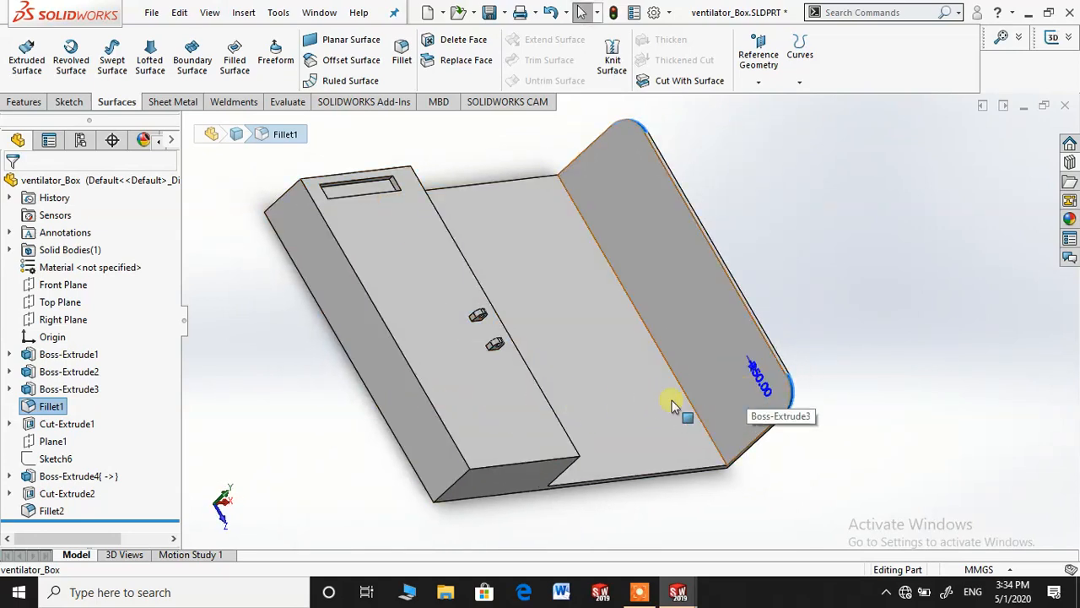
- Examine the size, position and depth of the rectangular slot cut by Cut-Extrude1 in the raised block
click(67, 424)
middle_drag(211, 309, 425, 263)
scroll(424, 263, down, 3)
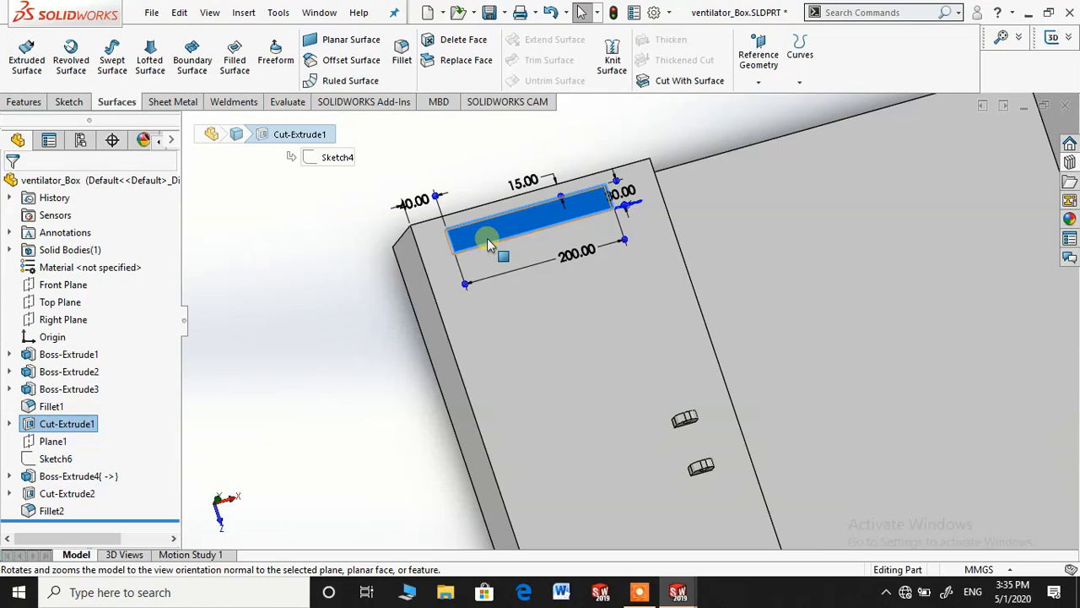
middle_drag(671, 460, 594, 332)
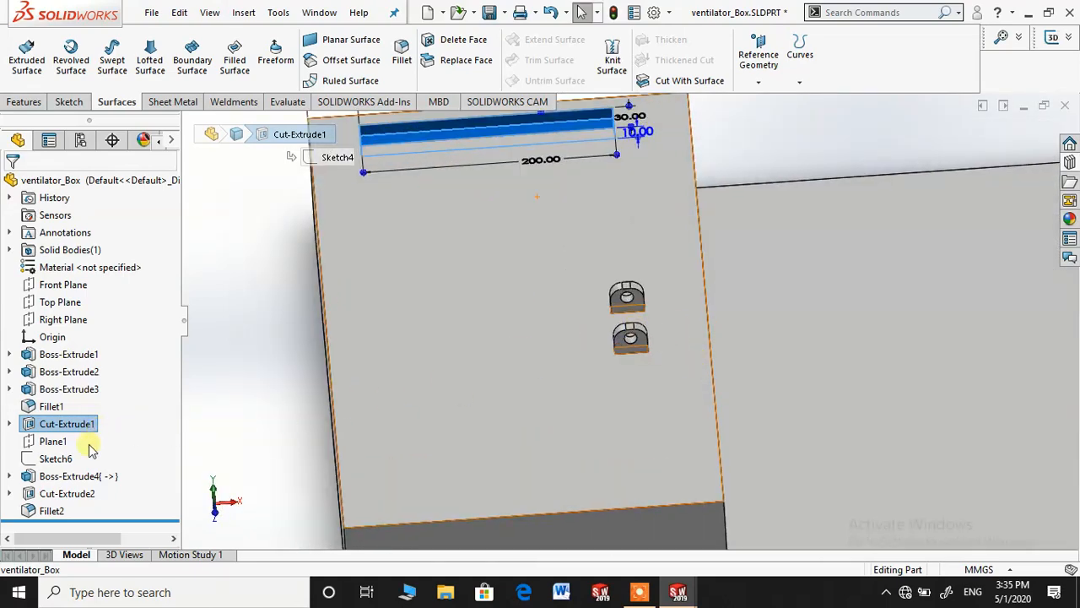
- Examine Sketch6, the two small brackets extruded by Boss-Extrude4, and their underlying profile in Sketch7
click(56, 460)
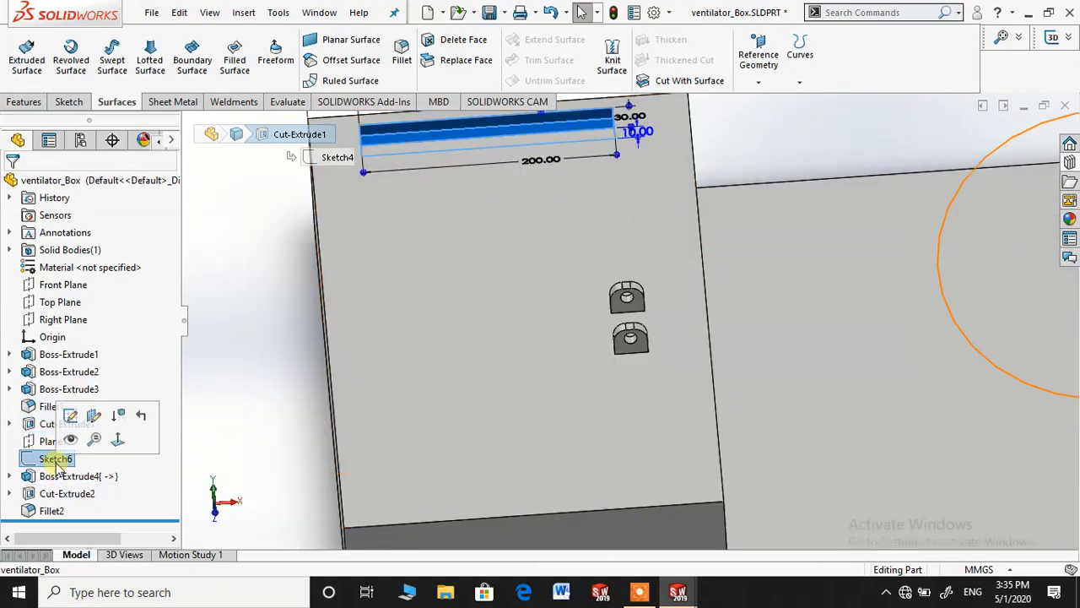
click(78, 476)
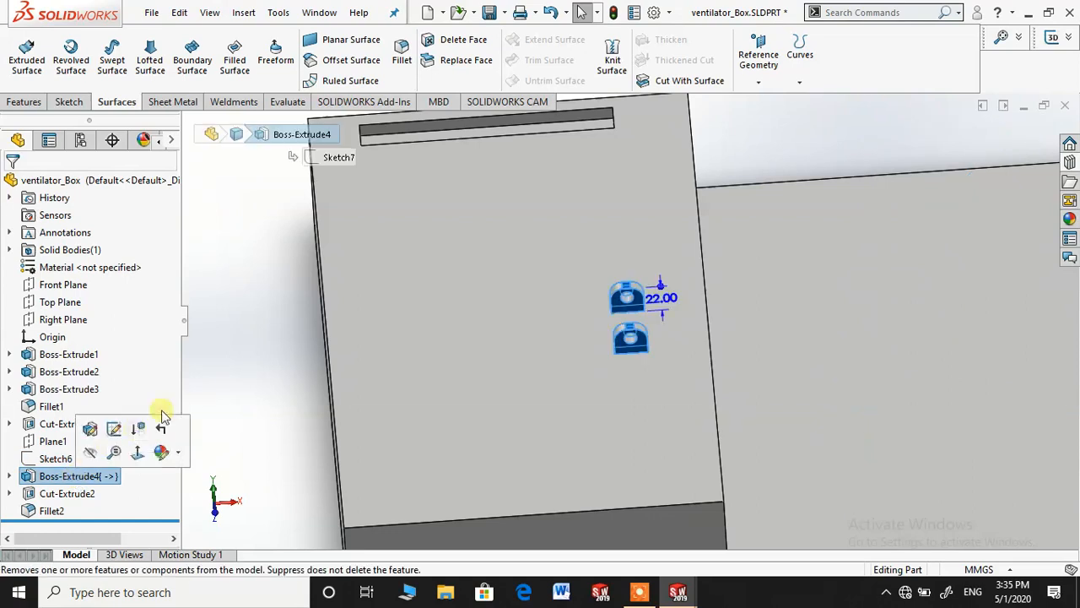
scroll(525, 330, down, 3)
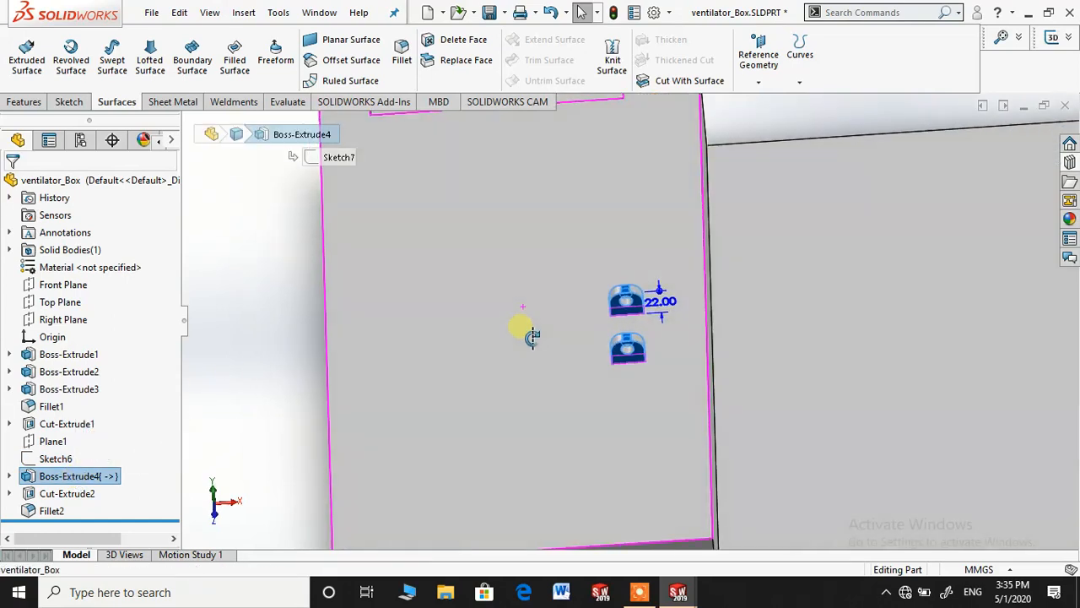
scroll(532, 303, up, 4)
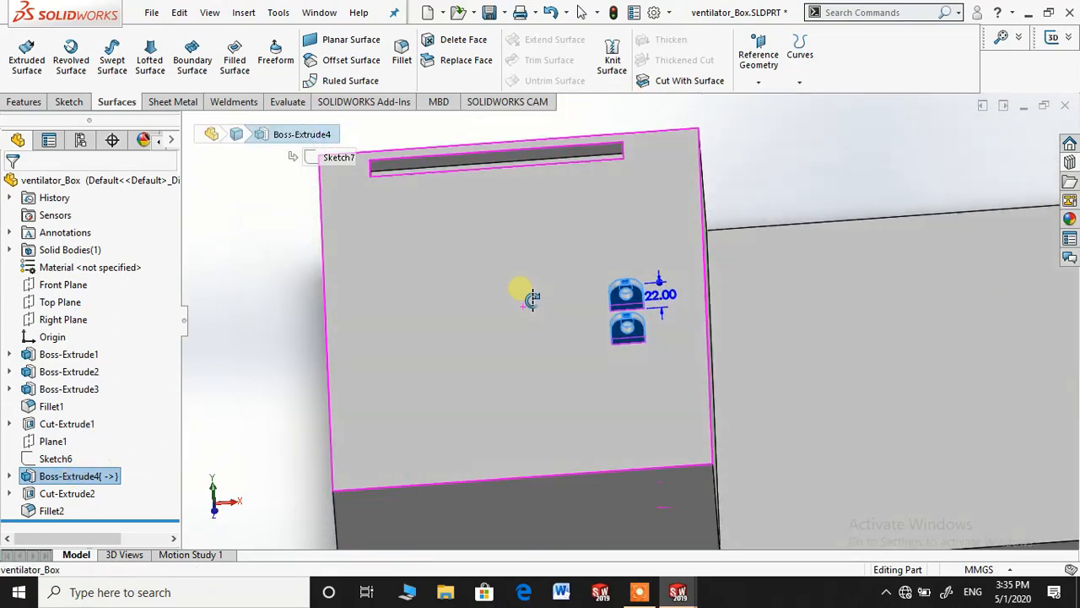
click(11, 480)
click(76, 494)
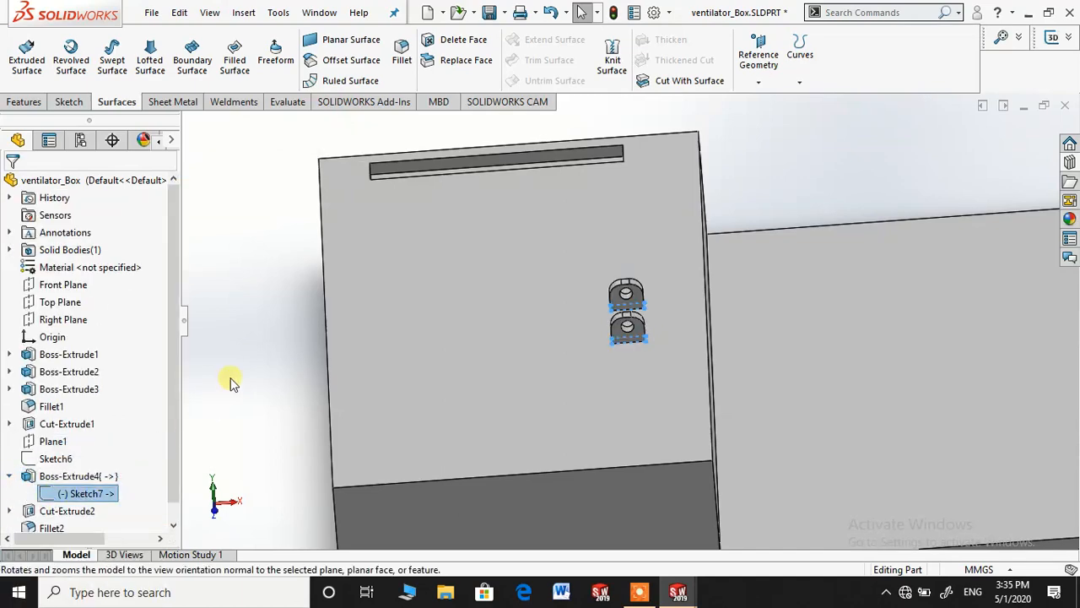
middle_drag(232, 382, 245, 404)
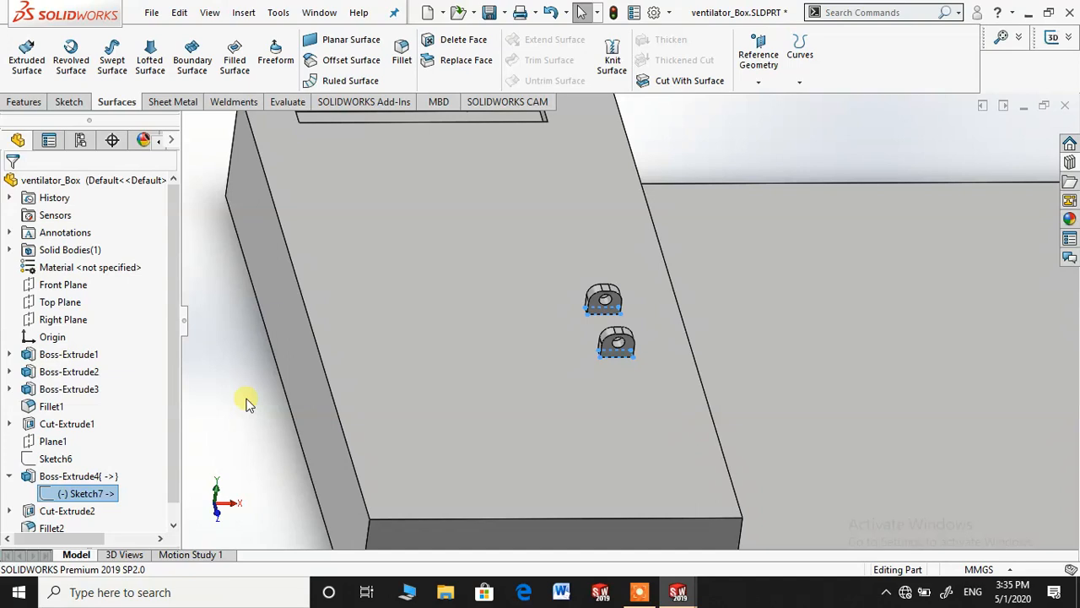
middle_drag(261, 409, 259, 390)
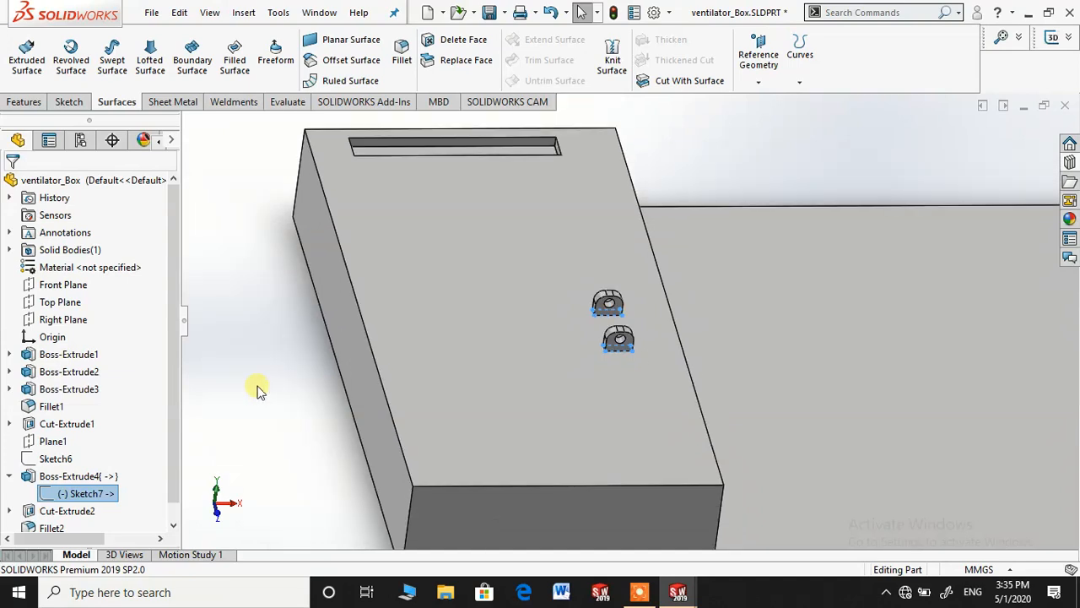
middle_drag(312, 363, 308, 383)
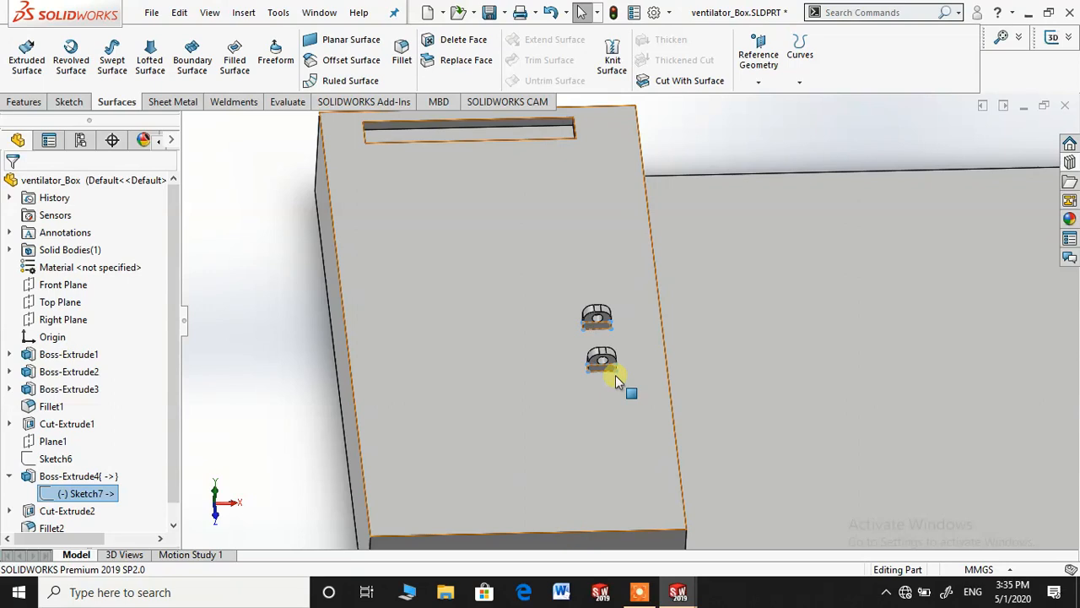
scroll(631, 360, up, 5)
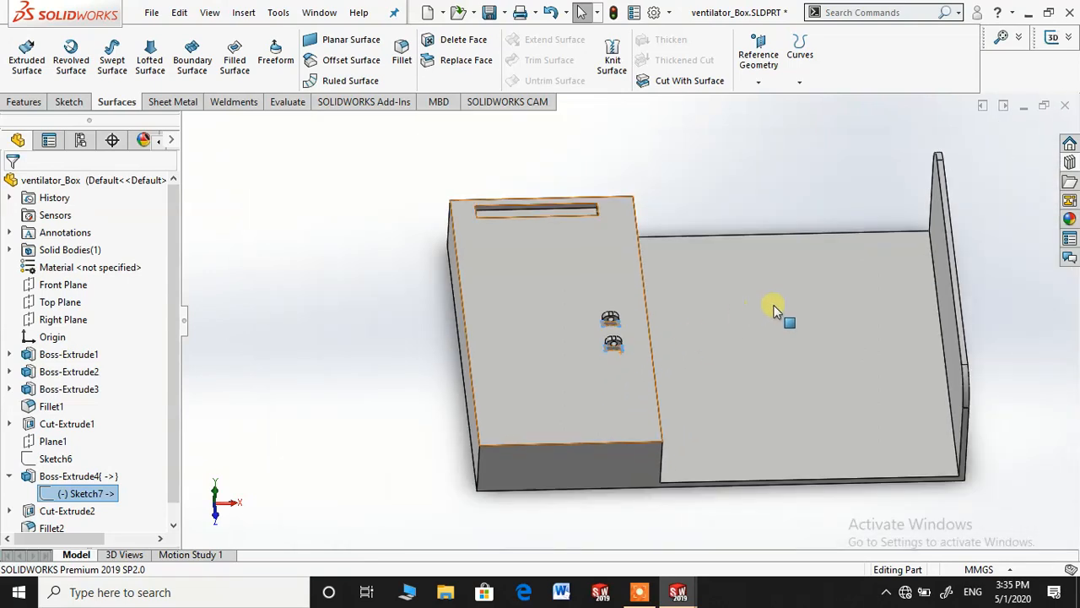
- Examine the bracket hole dimensions in Cut-Extrude2 and the rounding of the bracket edges in Fillet2
click(67, 525)
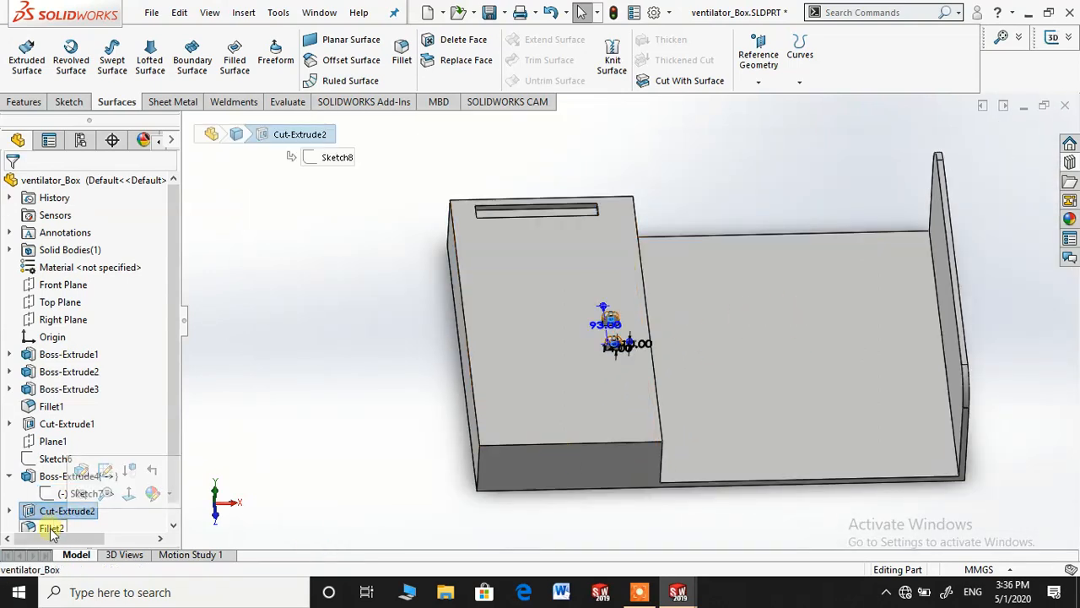
scroll(632, 306, down, 4)
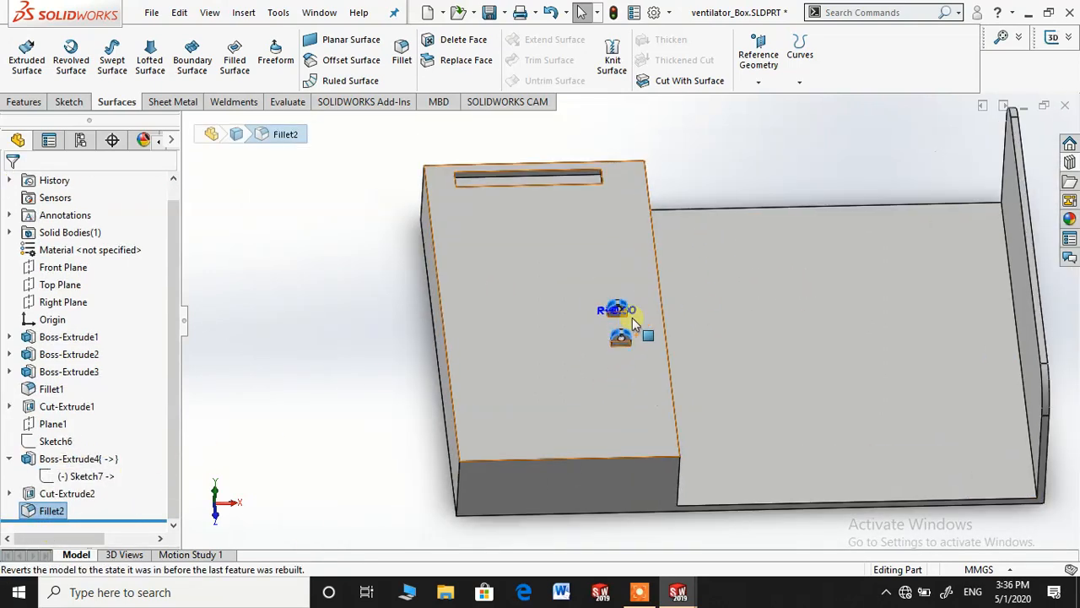
- Close the ventilator_Box part without saving and discard its changes in the assembly
scroll(646, 300, up, 2)
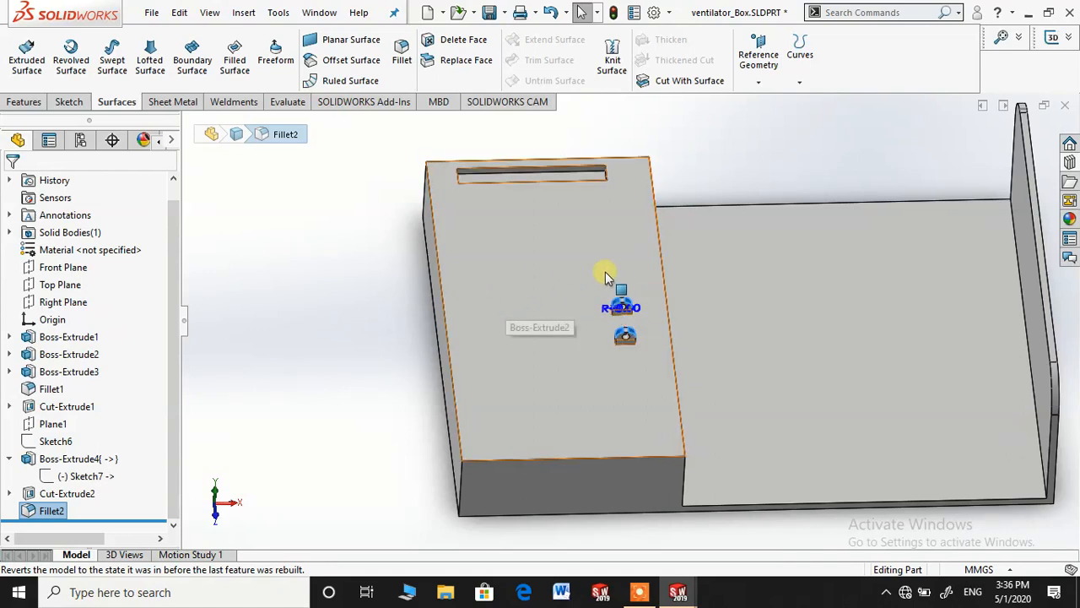
scroll(716, 250, up, 1)
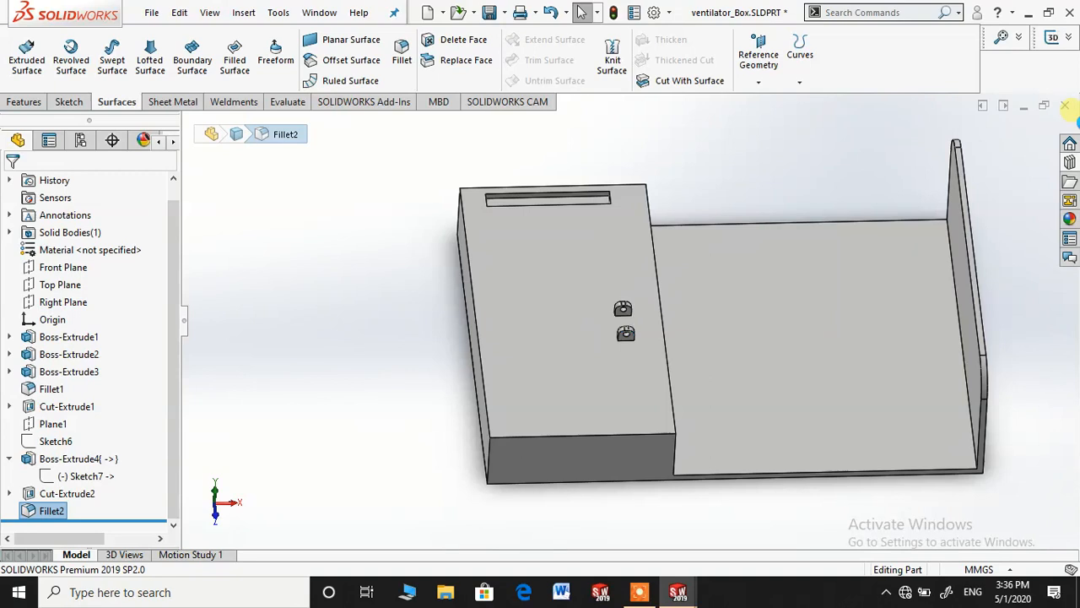
click(1066, 106)
click(574, 297)
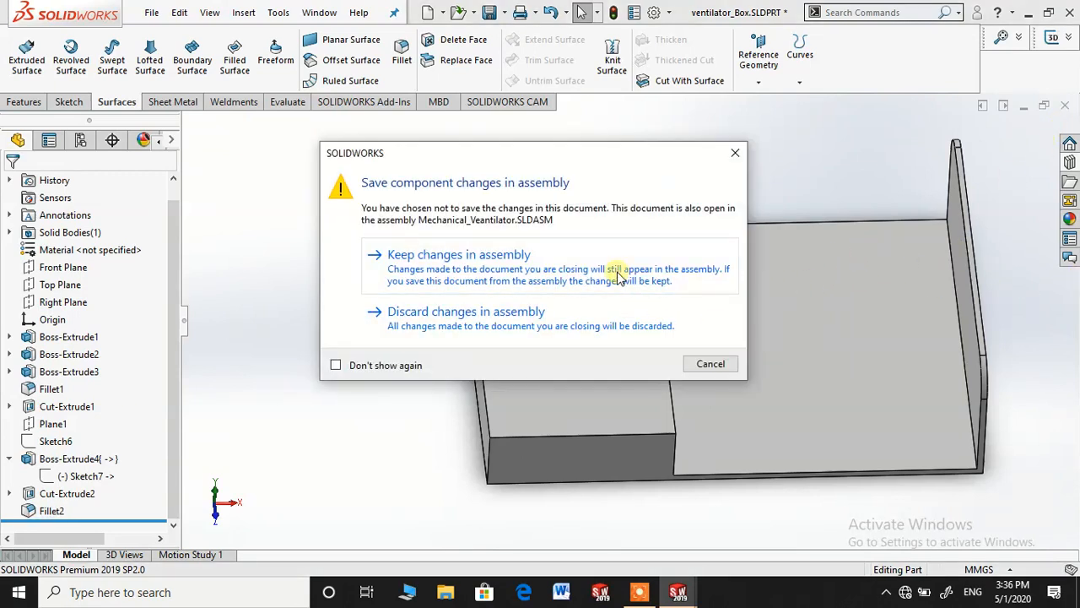
click(594, 323)
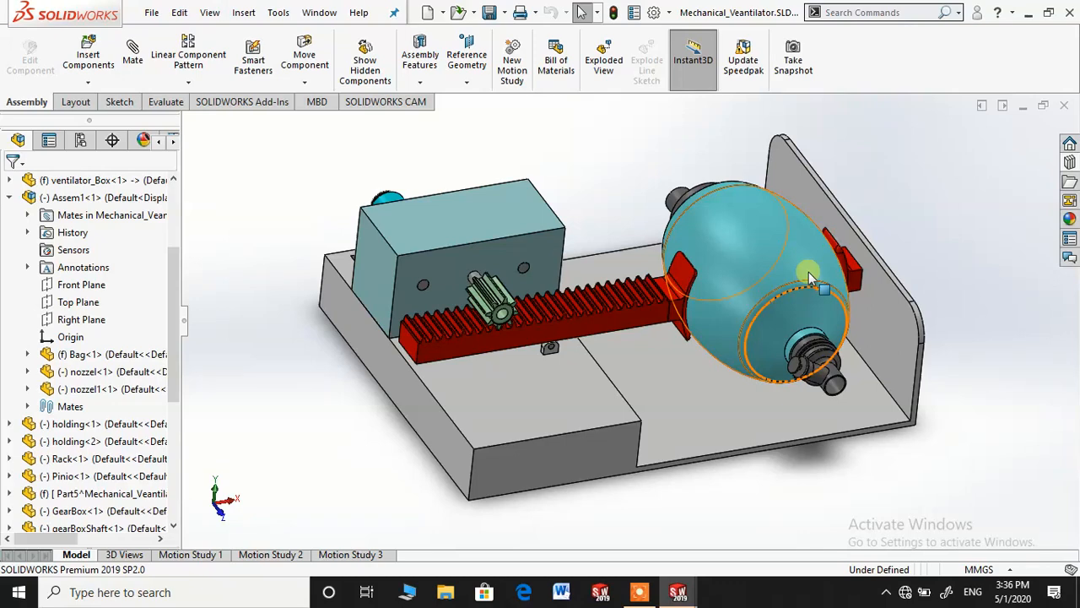
- Open the GearBox component of the ventilator assembly as a separate part
middle_drag(808, 272, 795, 324)
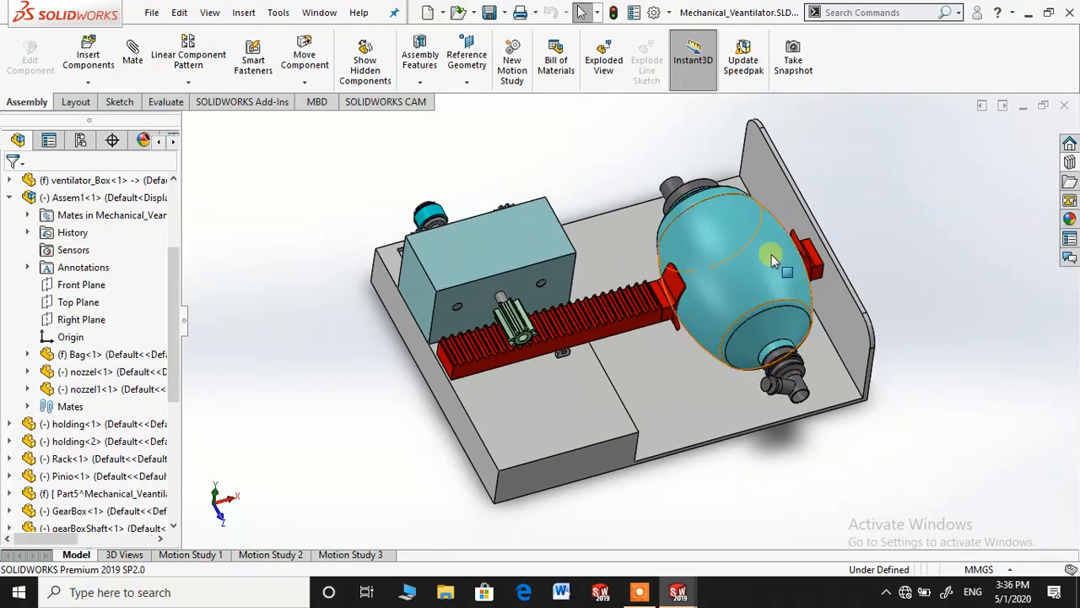
scroll(490, 255, down, 2)
click(489, 255)
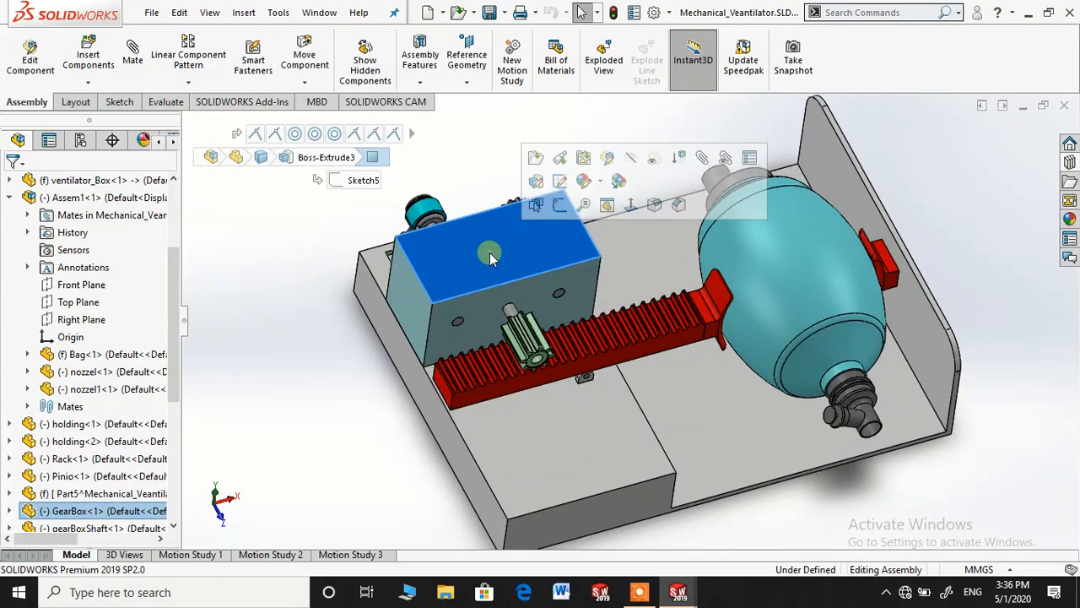
right_click(460, 277)
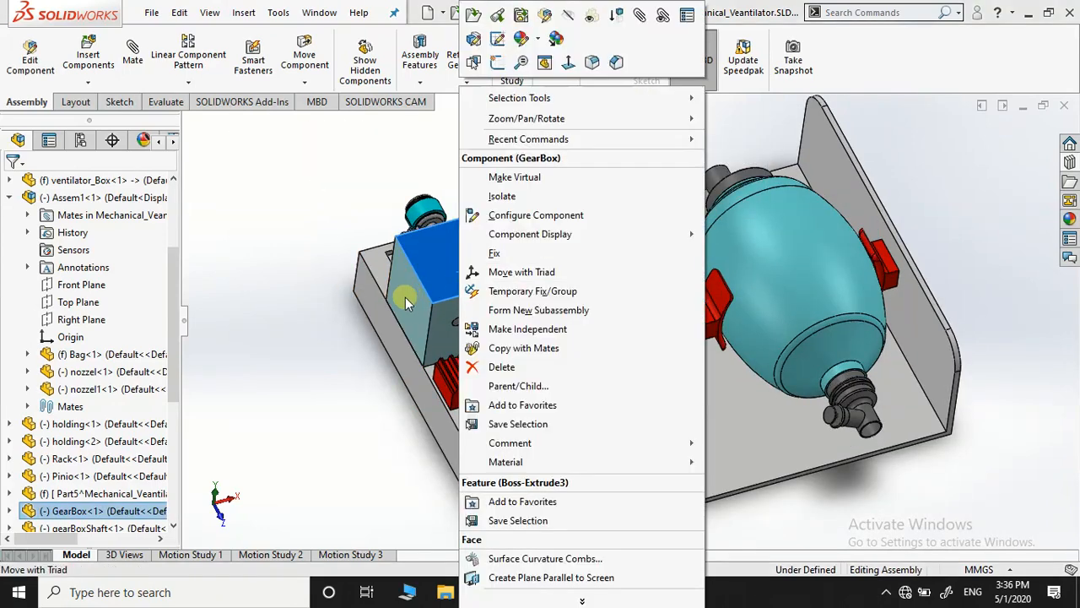
click(543, 113)
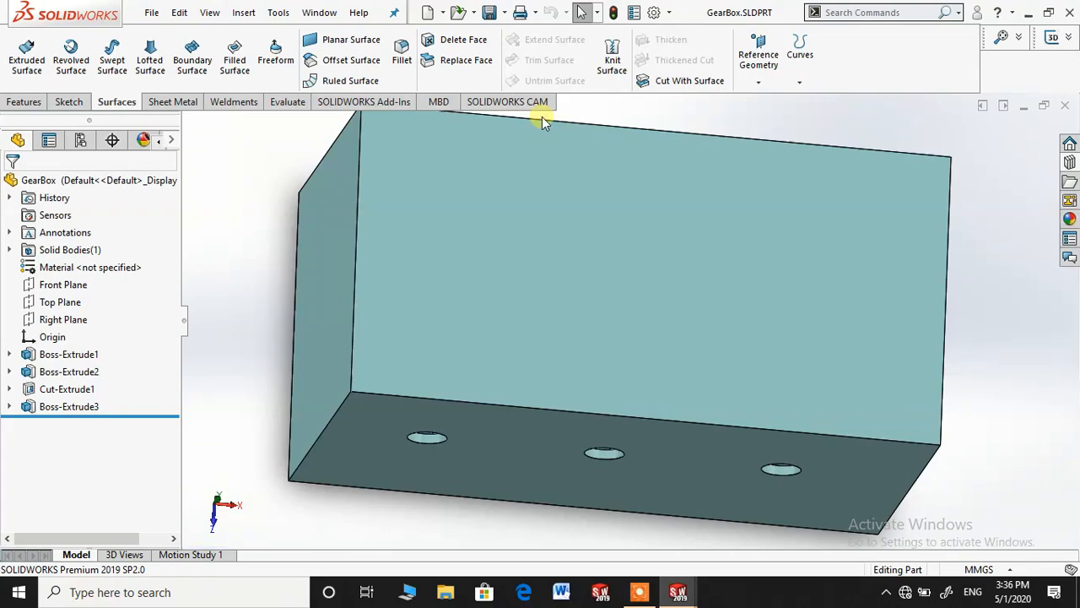
- Make the outer face of the gearbox's Boss-Extrude3 cover transparent
scroll(574, 232, up, 3)
middle_drag(622, 281, 647, 226)
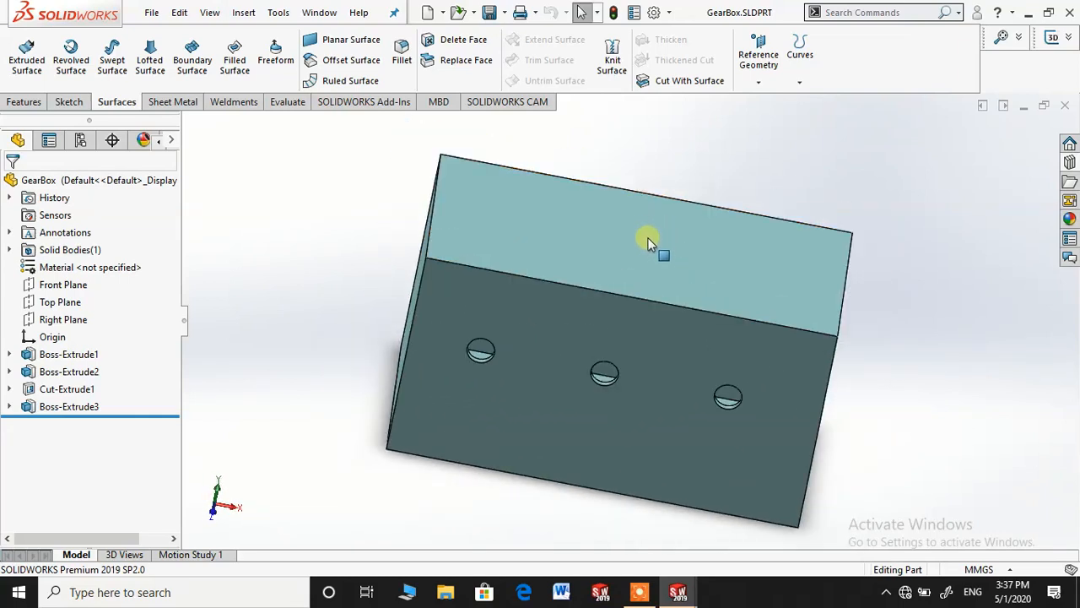
right_click(648, 245)
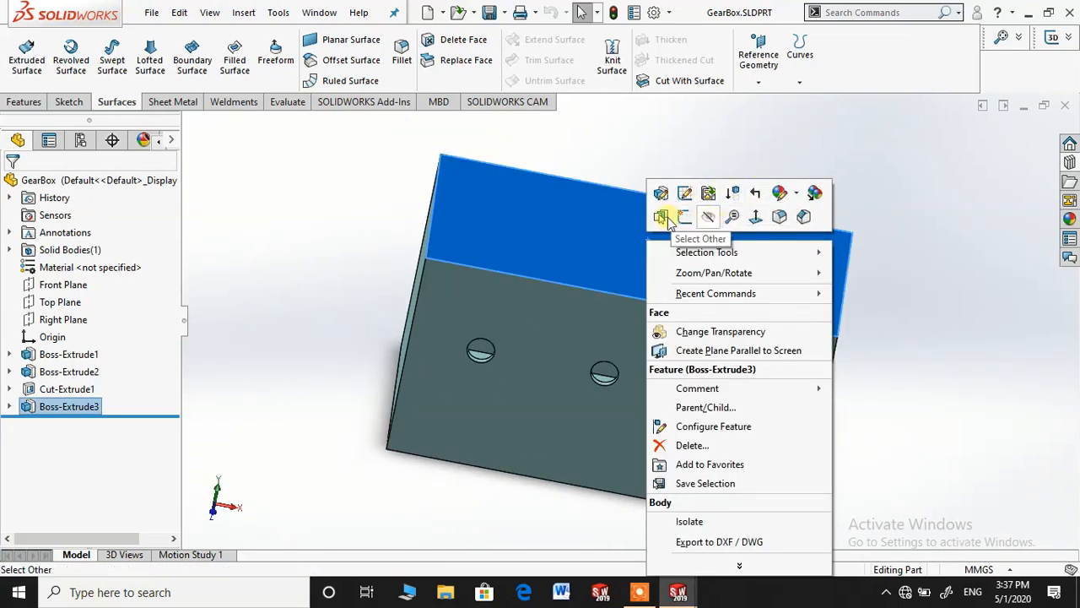
click(735, 331)
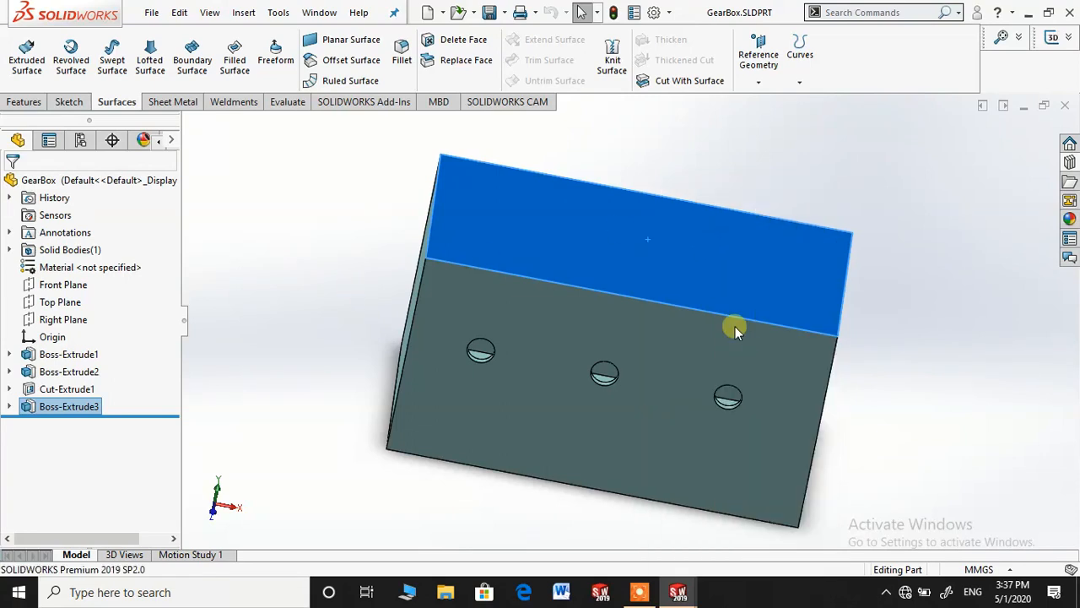
click(369, 273)
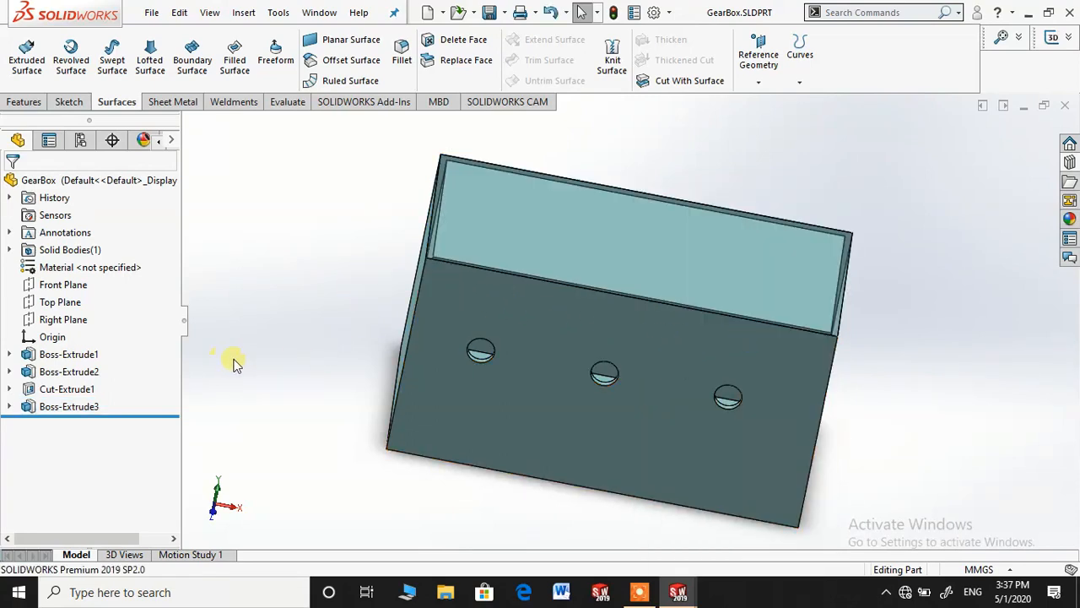
- Make the cover's inner face and the gearbox's outer side face with the three holes transparent to reveal the interior
middle_drag(236, 363, 412, 321)
middle_drag(359, 243, 325, 251)
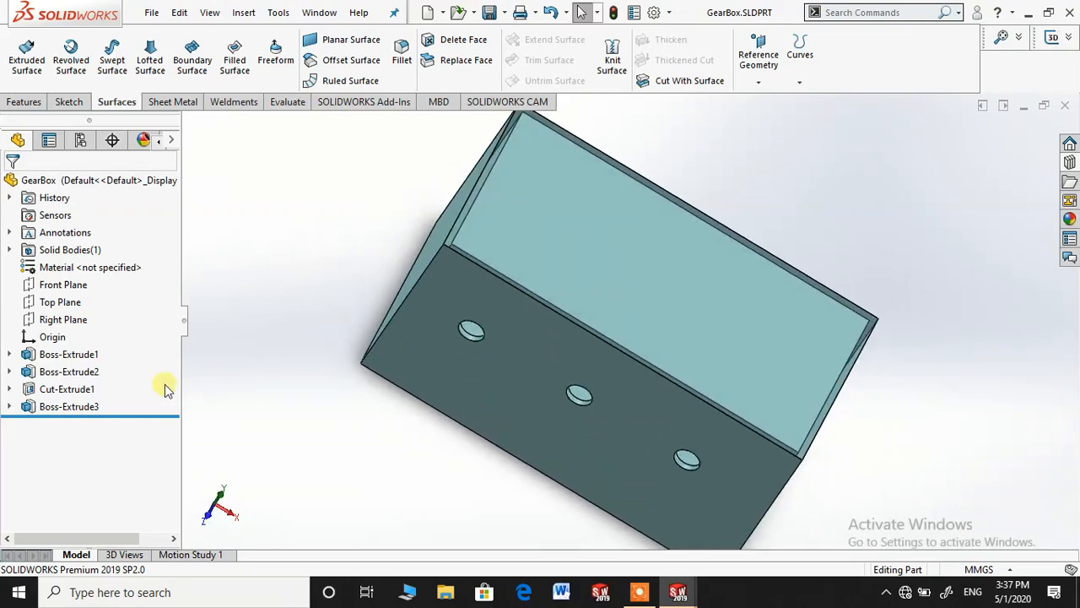
right_click(559, 241)
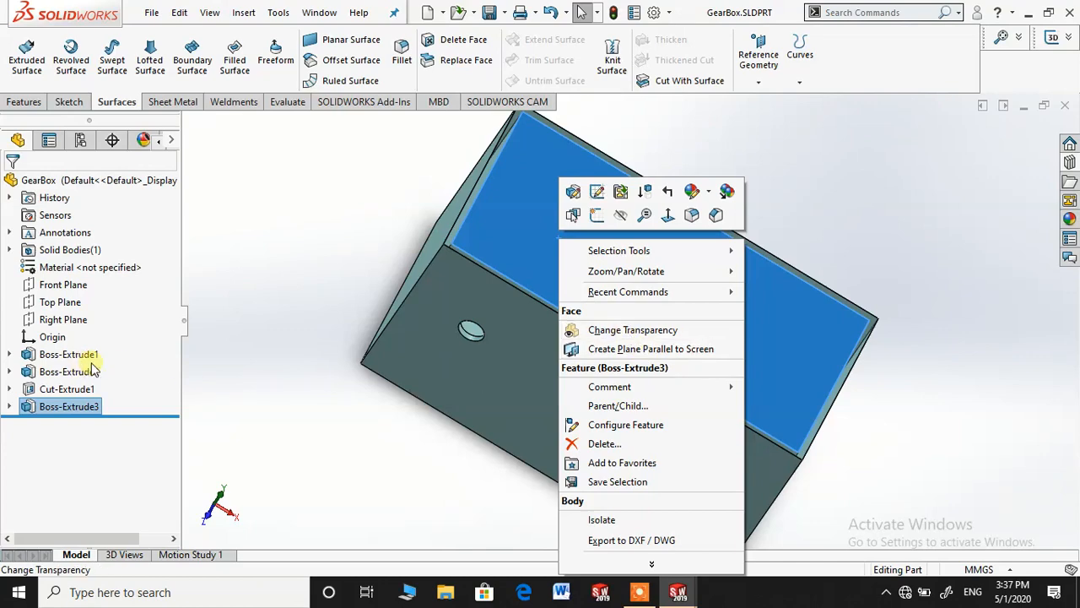
click(662, 331)
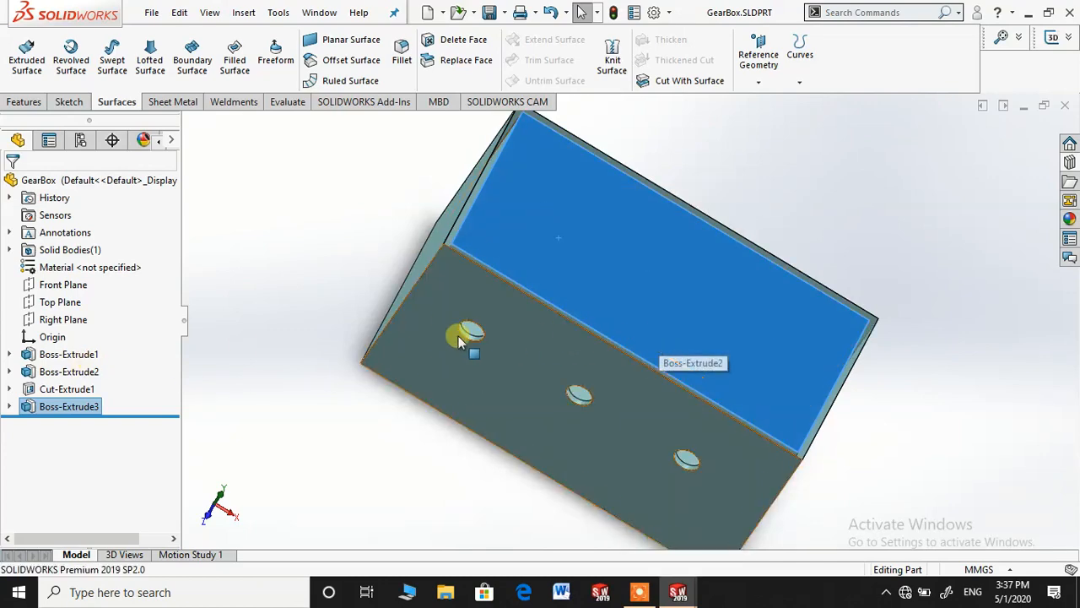
click(430, 337)
right_click(422, 332)
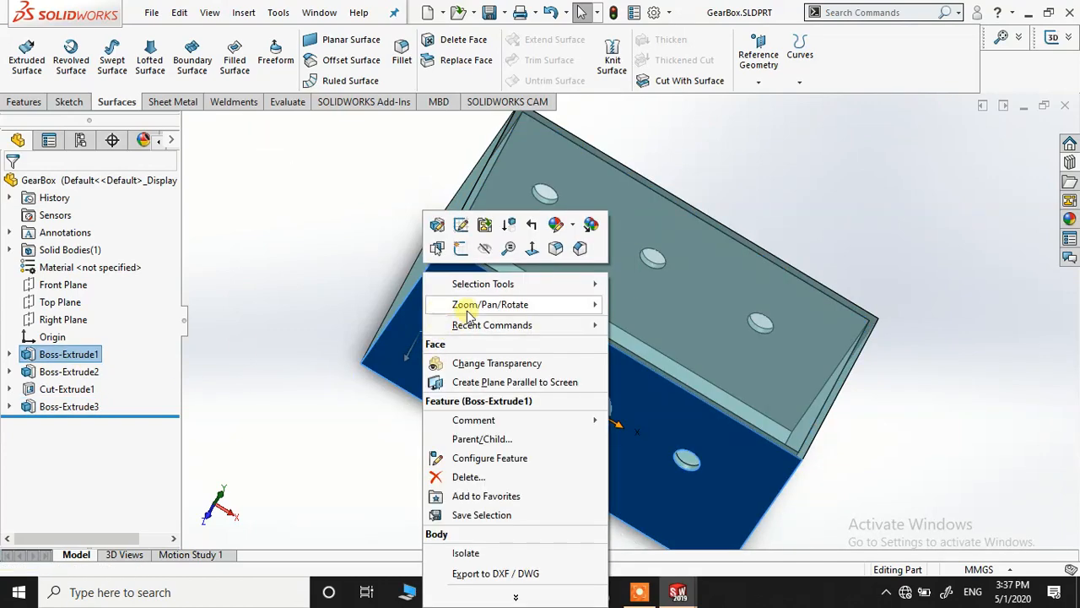
click(472, 365)
click(375, 251)
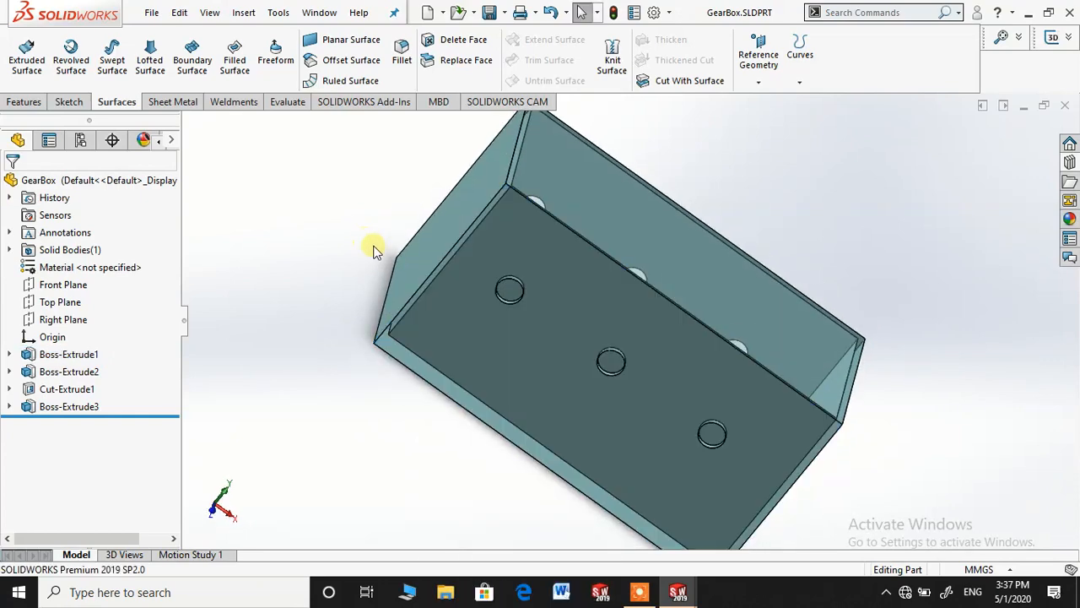
middle_drag(376, 251, 615, 217)
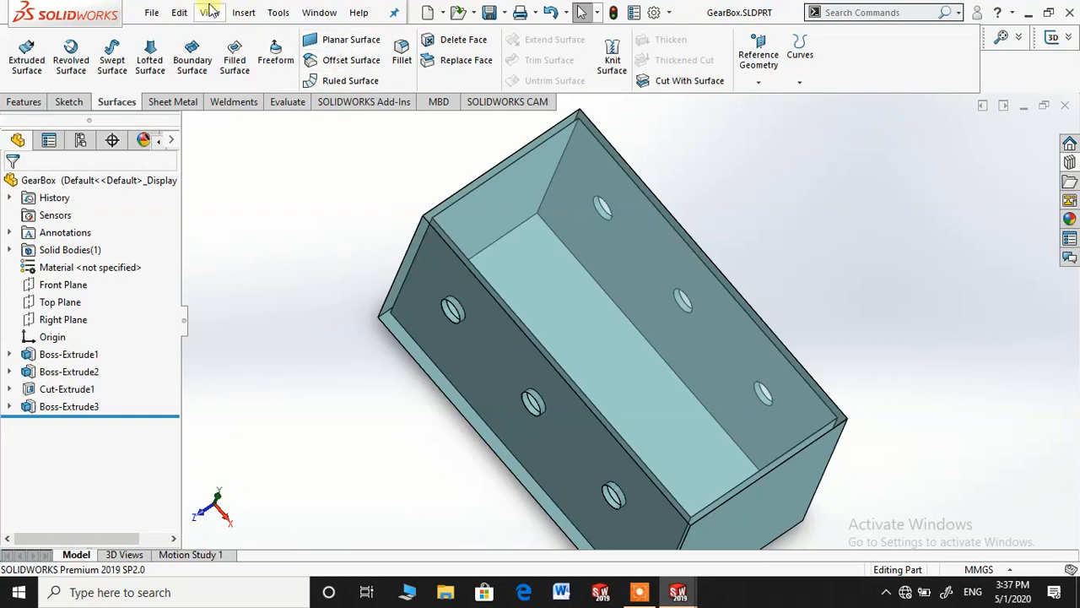
- Open the recently used assembly gearboxassembly.SLDASM
click(162, 13)
mouse_move(148, 16)
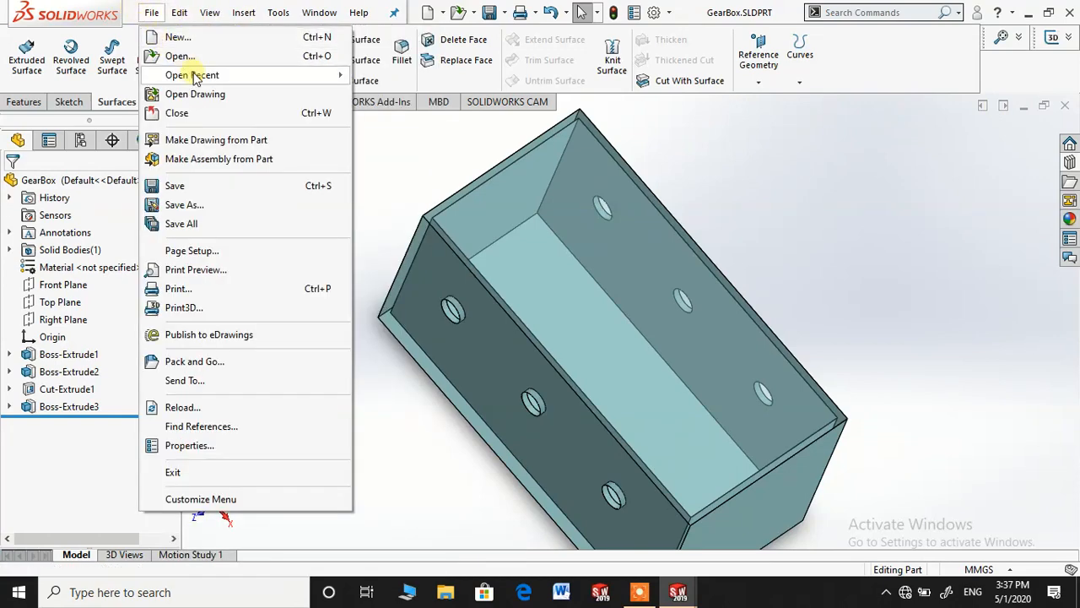
mouse_move(194, 76)
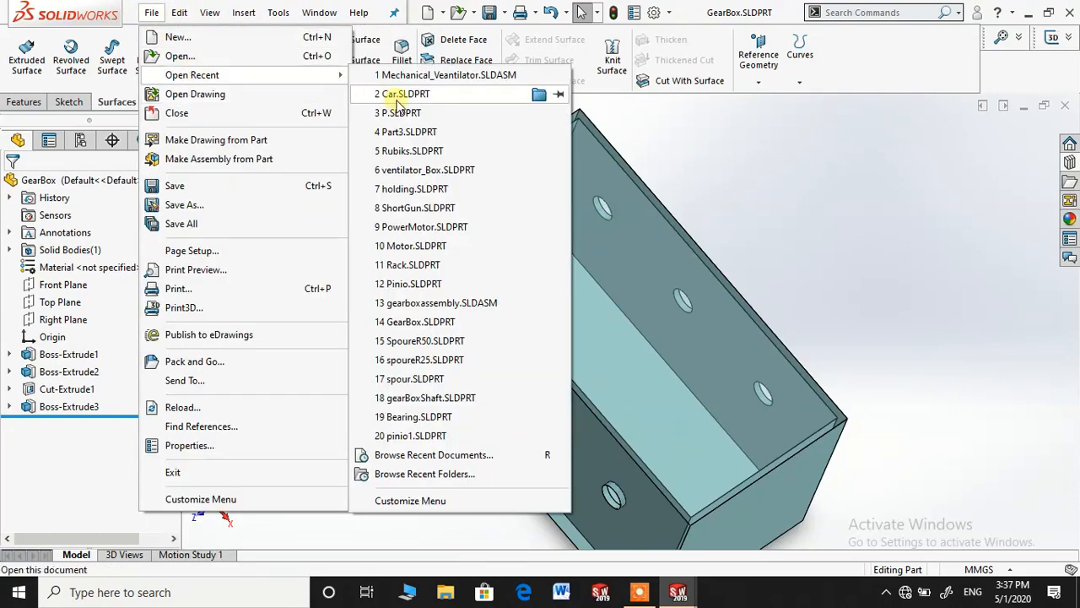
click(438, 306)
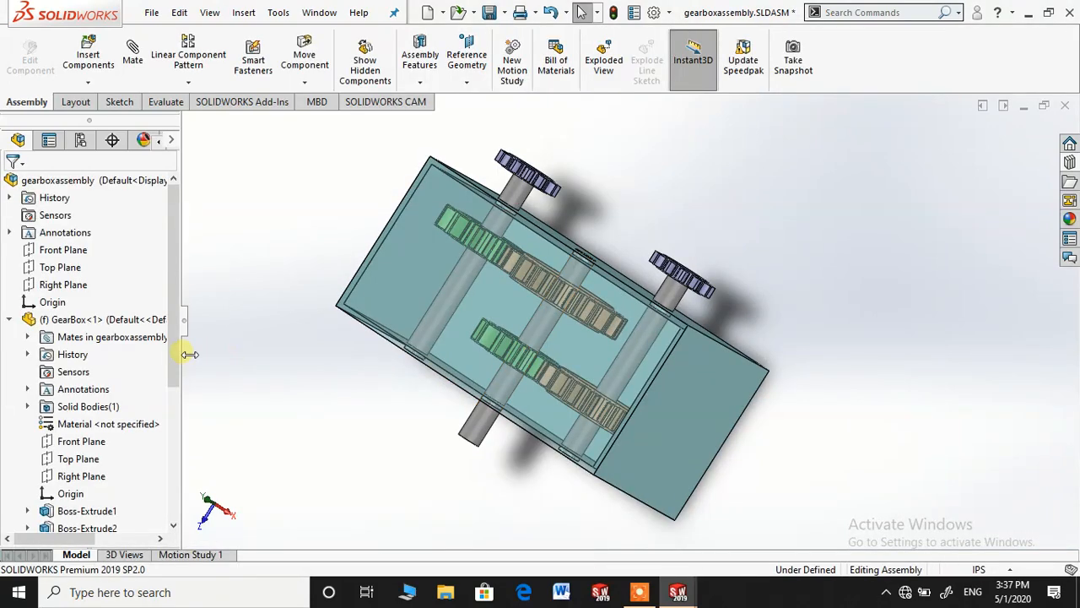
- Examine the meshing gears and their shafts inside the gearbox from several sides, and close the assembly without saving
middle_drag(448, 314, 460, 384)
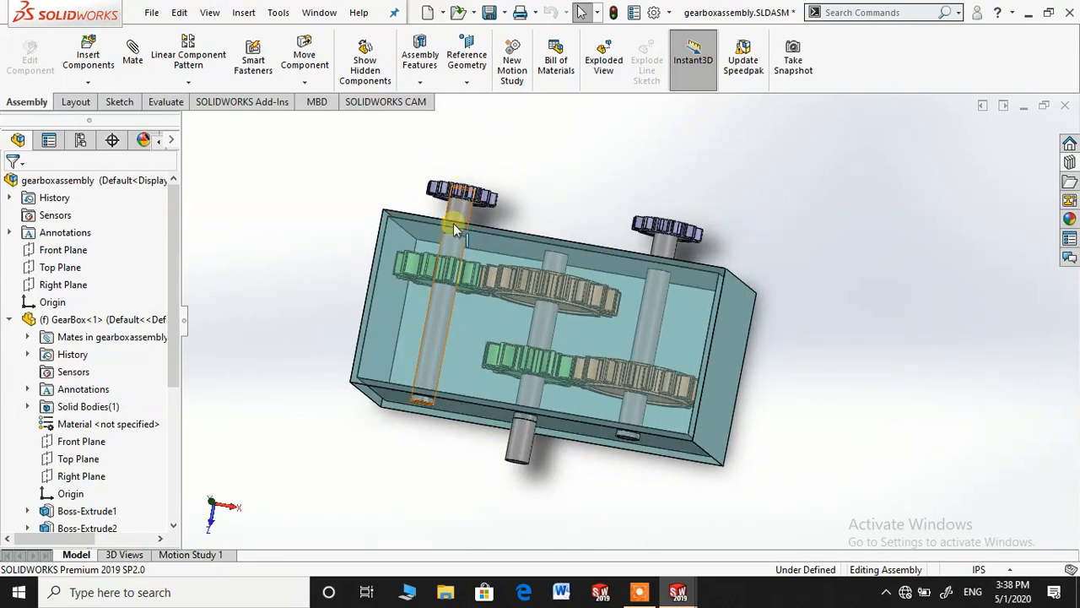
middle_drag(451, 205, 447, 301)
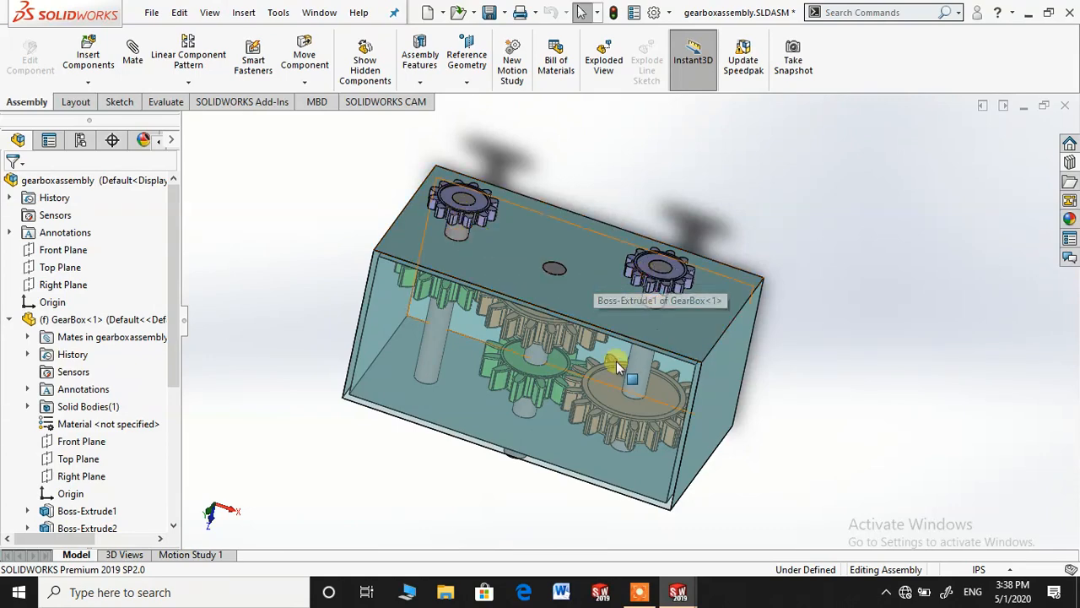
middle_drag(615, 362, 646, 205)
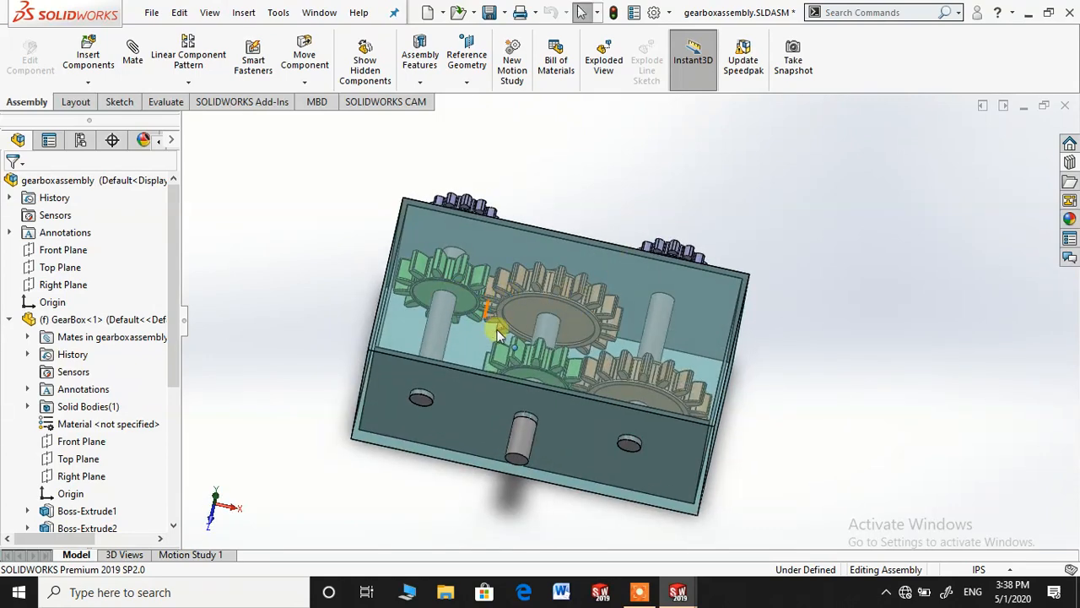
scroll(473, 319, down, 2)
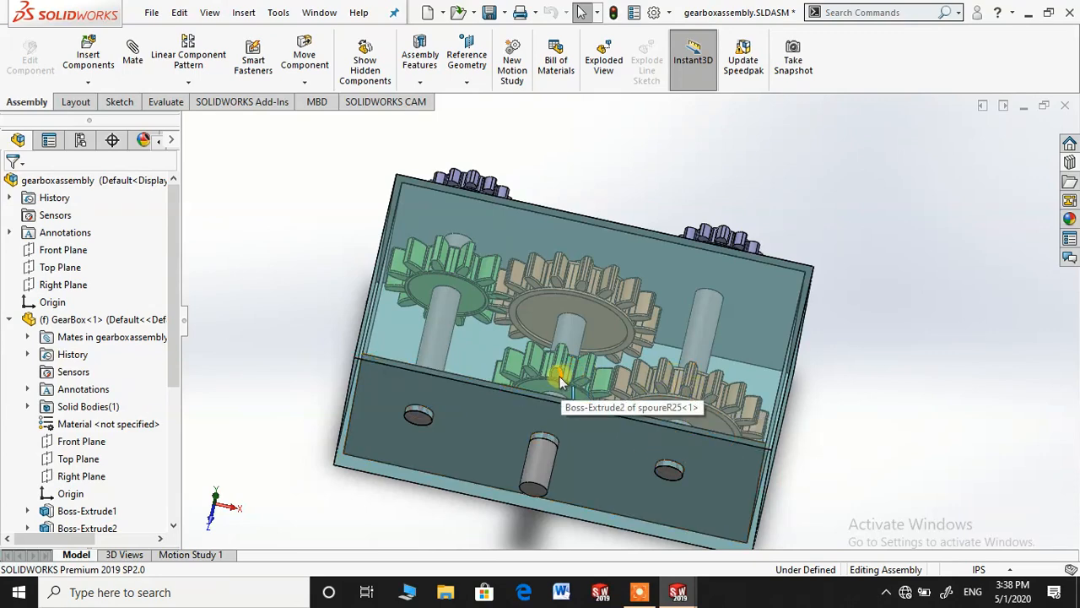
scroll(548, 469, up, 2)
scroll(549, 469, up, 1)
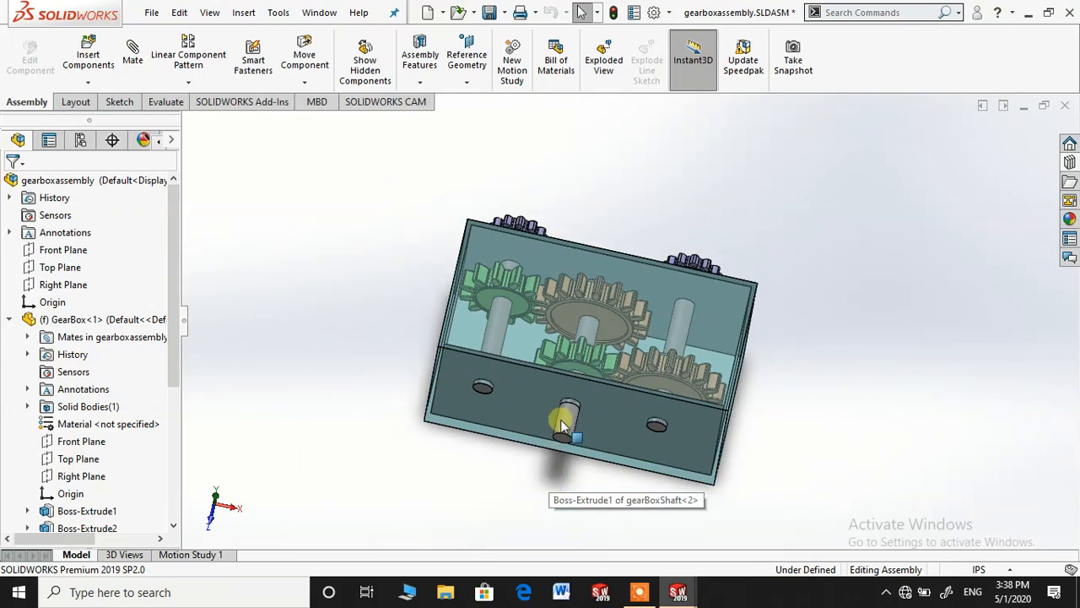
mouse_move(560, 422)
middle_down()
mouse_move(555, 432)
mouse_move(578, 419)
middle_up()
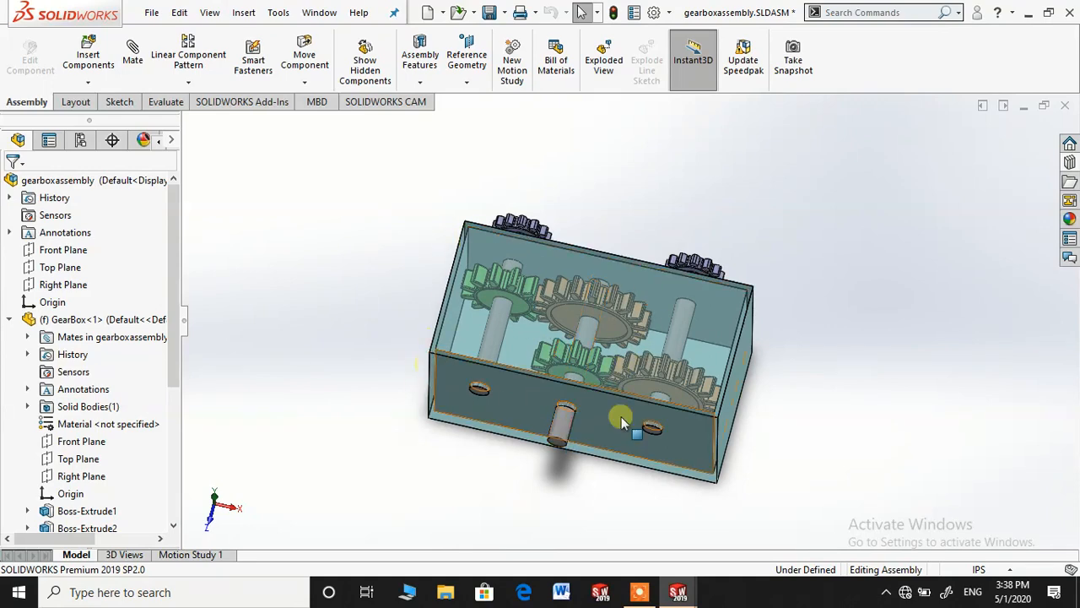
scroll(601, 395, down, 2)
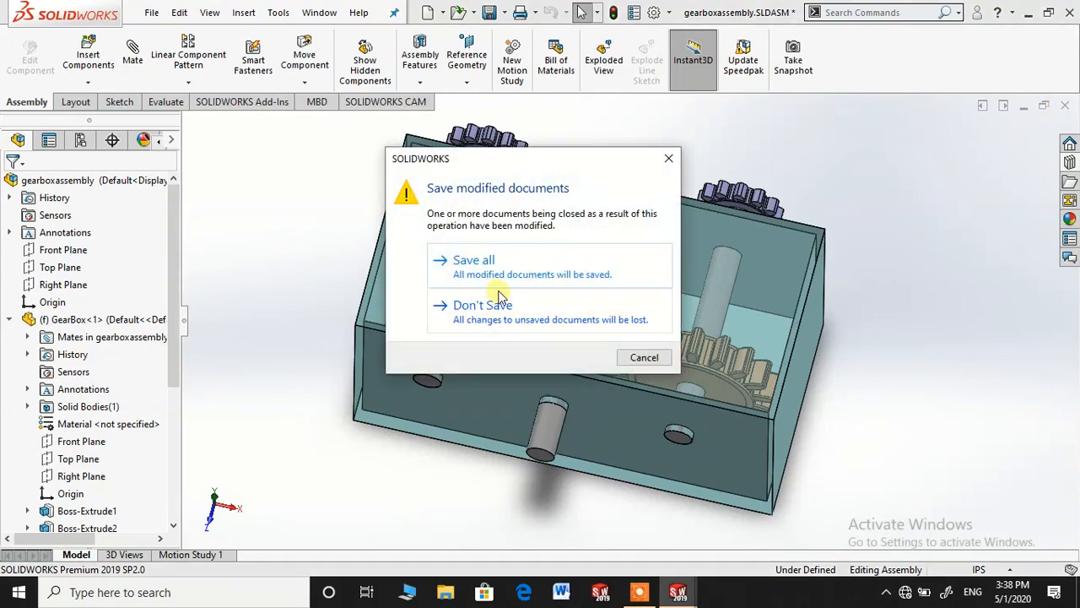
click(500, 301)
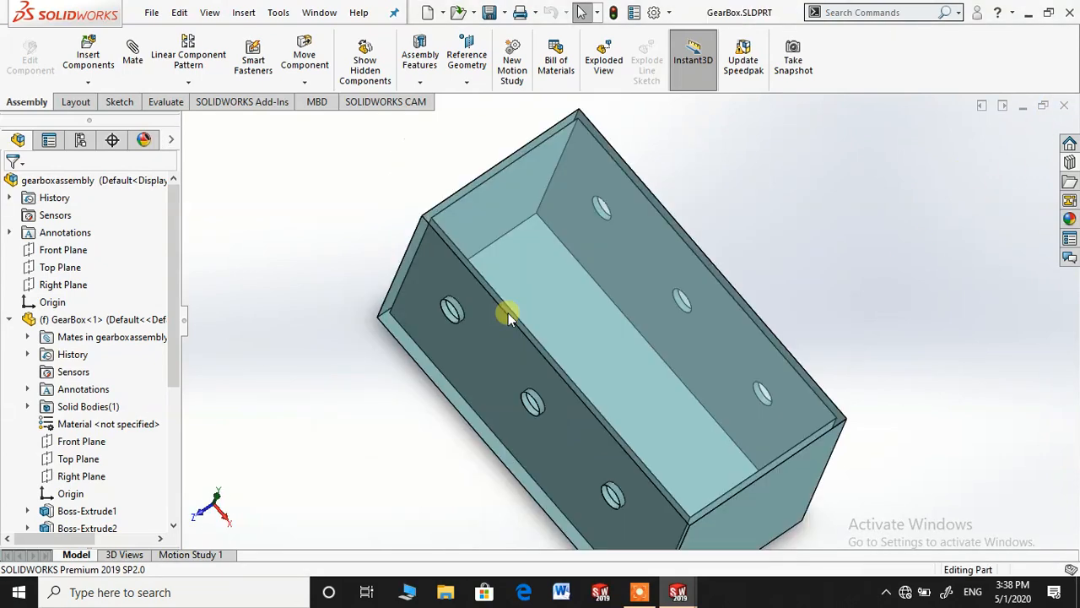
- Examine the length and width of the GearBox part's base in Boss-Extrude1
middle_drag(603, 397, 632, 369)
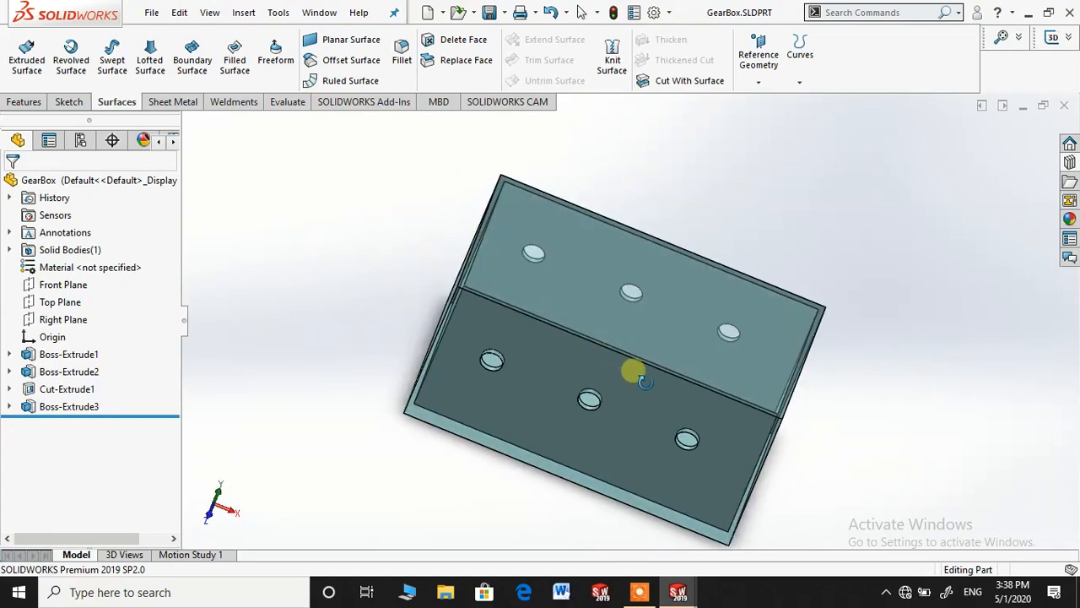
click(70, 354)
middle_drag(363, 338, 289, 309)
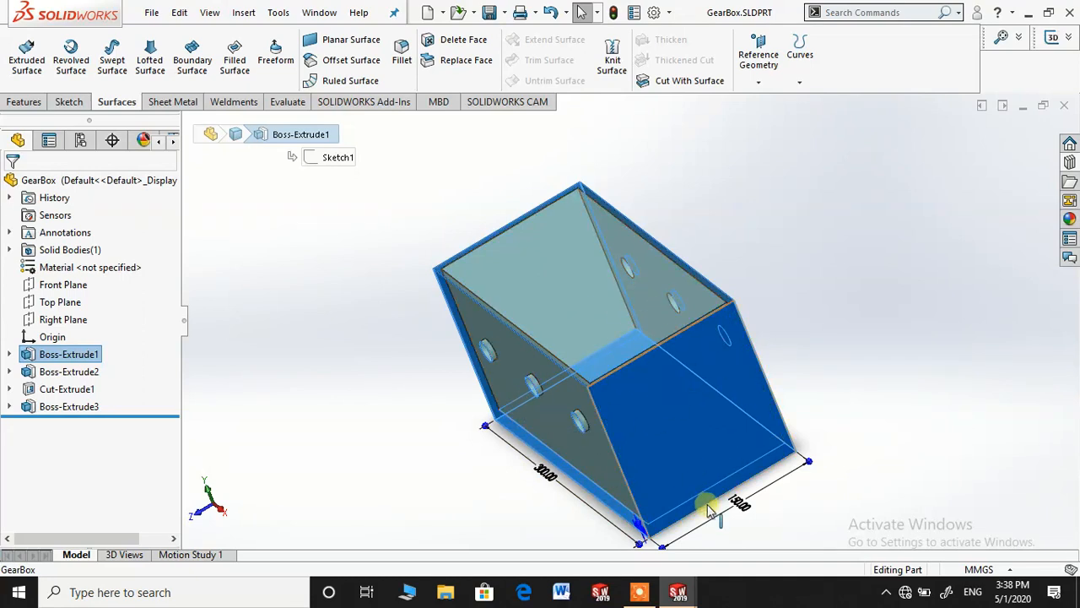
scroll(728, 493, up, 1)
middle_drag(599, 485, 614, 525)
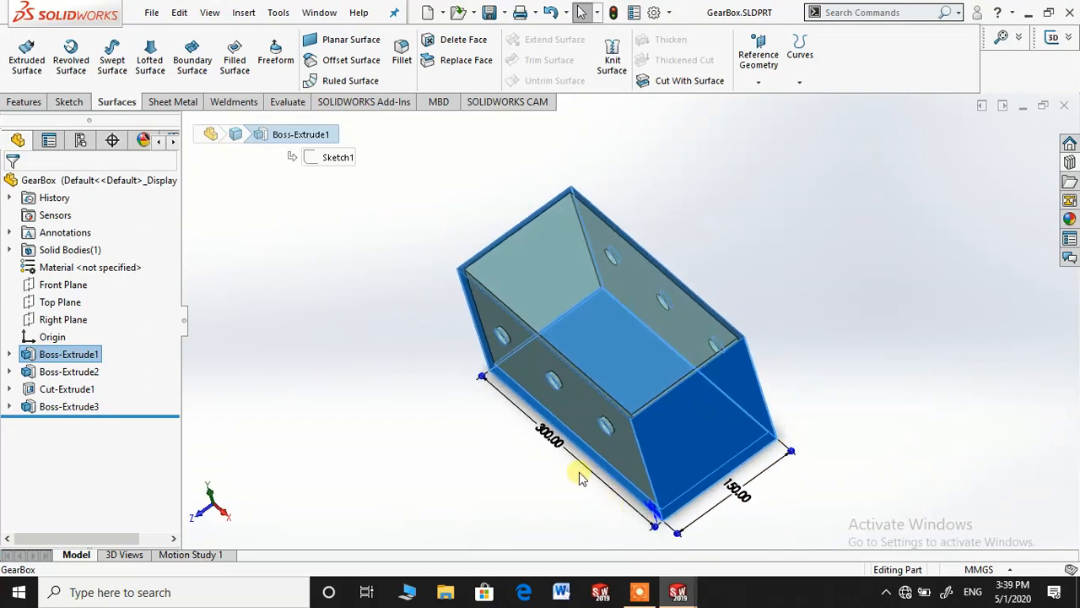
- Examine the wall thickness and height of the gearbox walls in Boss-Extrude2
click(68, 372)
middle_drag(379, 349, 398, 410)
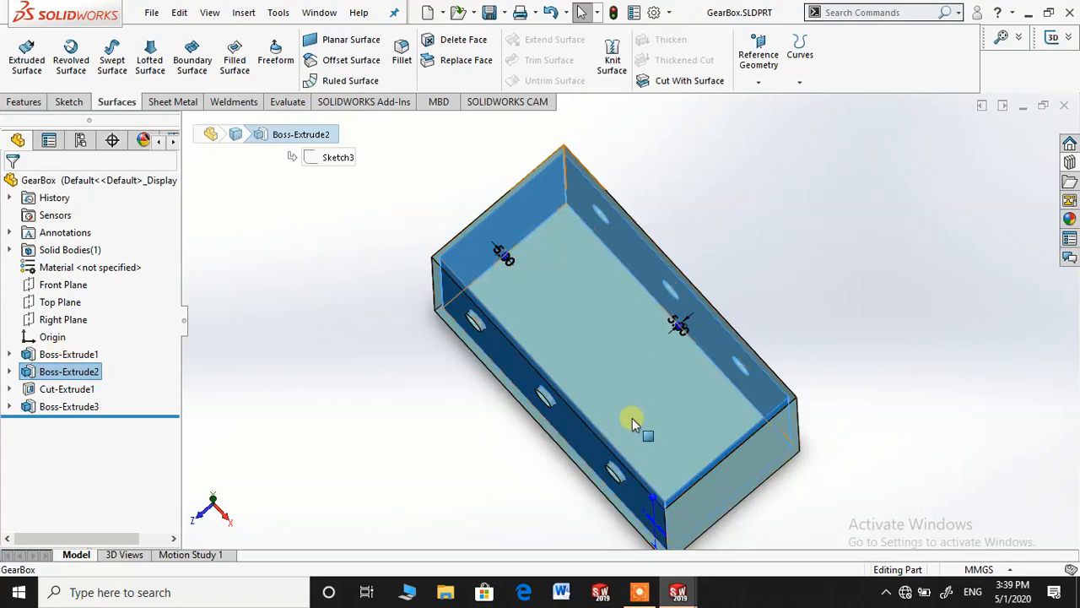
middle_drag(632, 439, 748, 357)
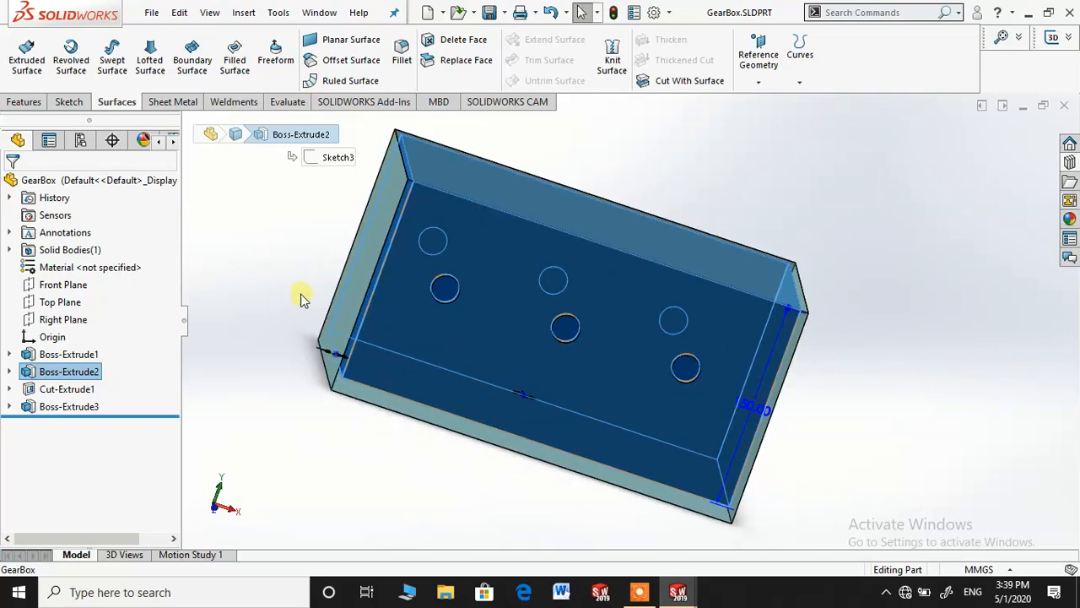
click(232, 344)
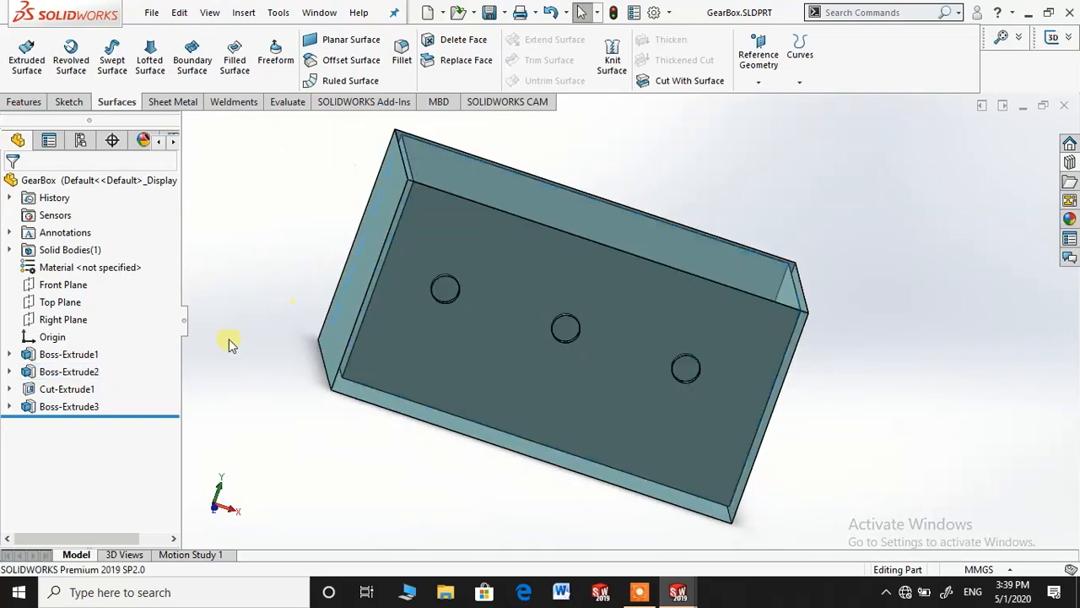
- Examine the diameter and spacing of the shaft holes in the GearBox part's Cut-Extrude1, and close the part
click(71, 389)
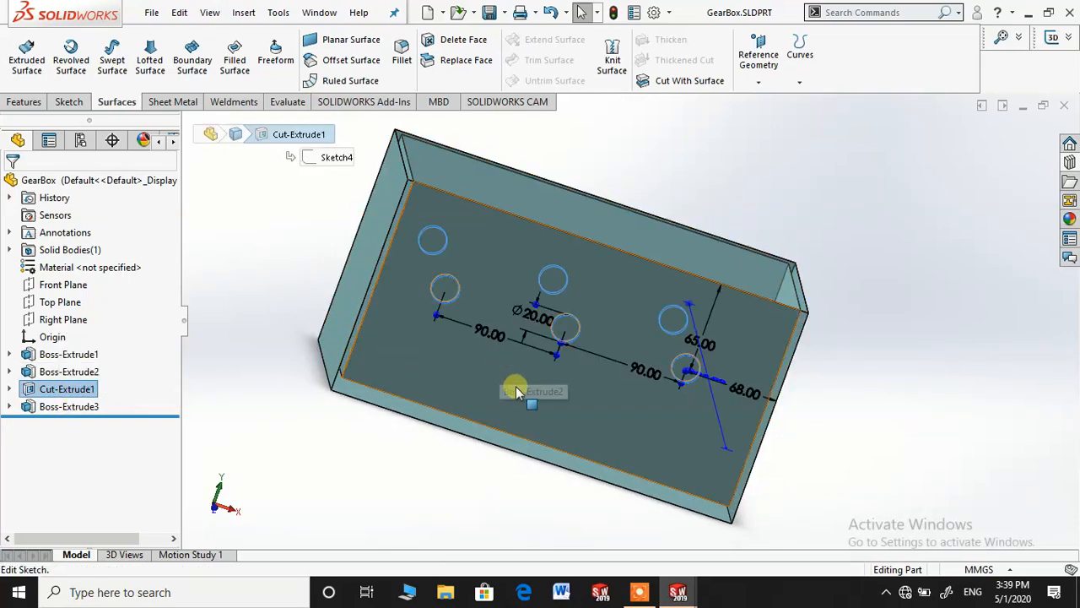
mouse_move(512, 386)
middle_down()
mouse_move(501, 434)
mouse_move(494, 384)
mouse_move(506, 381)
middle_up()
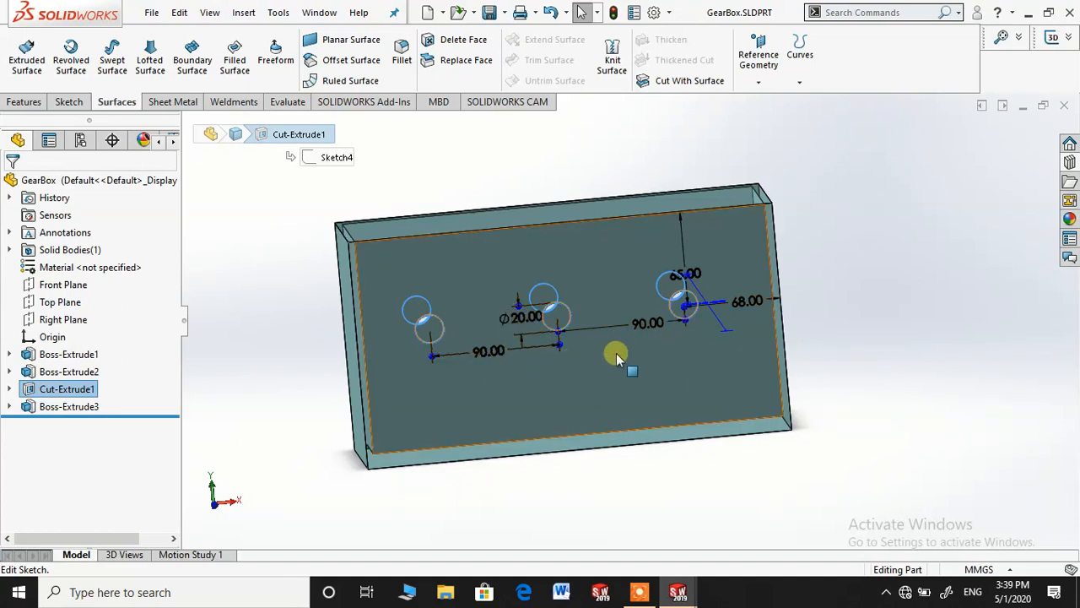
scroll(616, 359, down, 2)
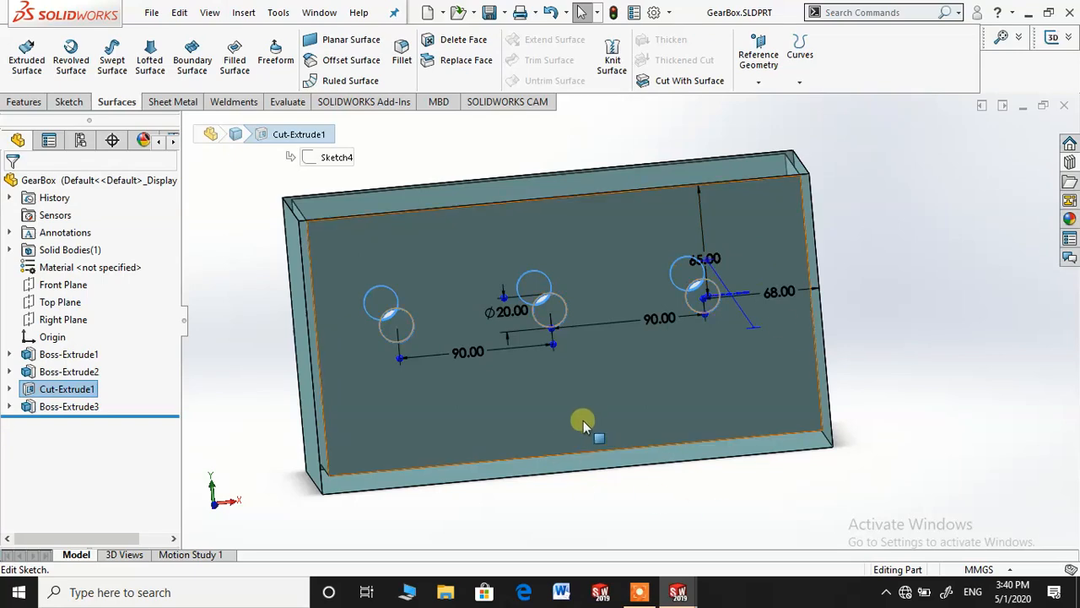
scroll(591, 367, up, 2)
mouse_move(603, 330)
middle_down()
mouse_move(603, 411)
mouse_move(624, 453)
middle_up()
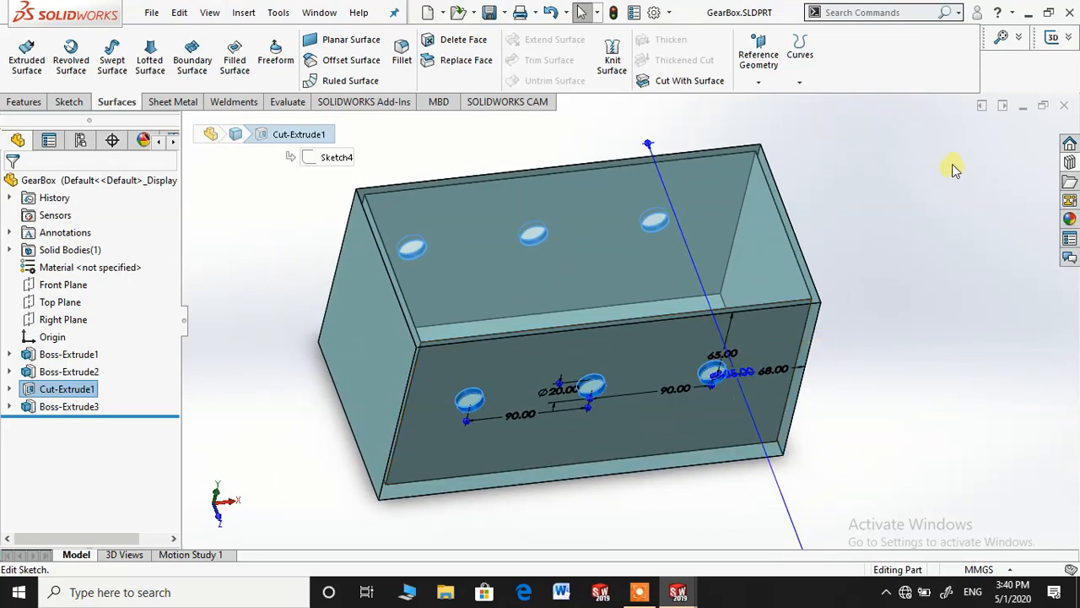
click(1065, 106)
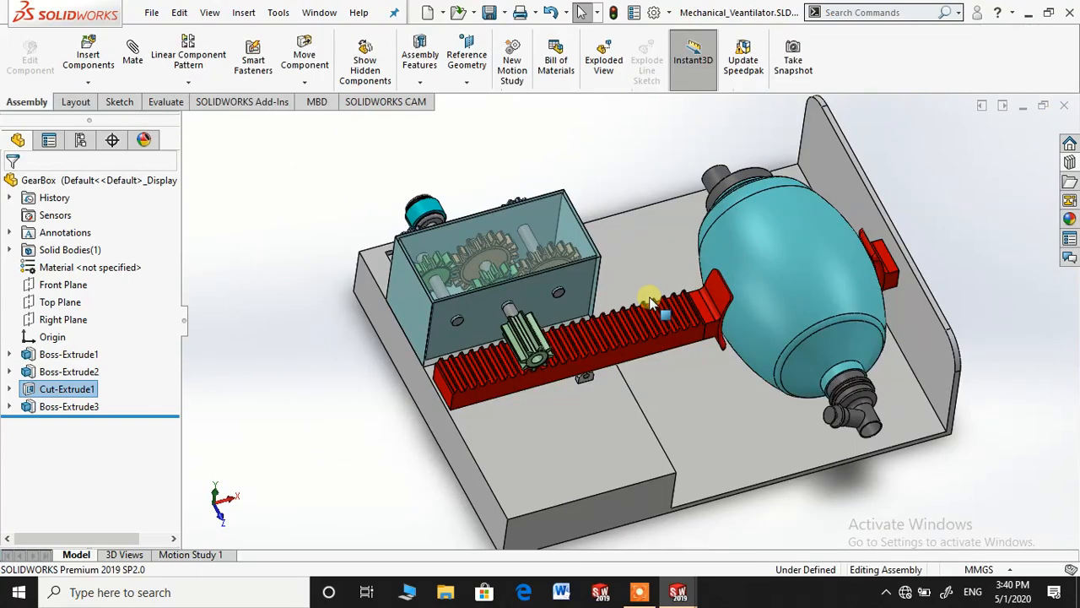
- Open the gearBoxShaft part that carries the pinion from the Mechanical_Veantilator assembly
scroll(517, 313, down, 2)
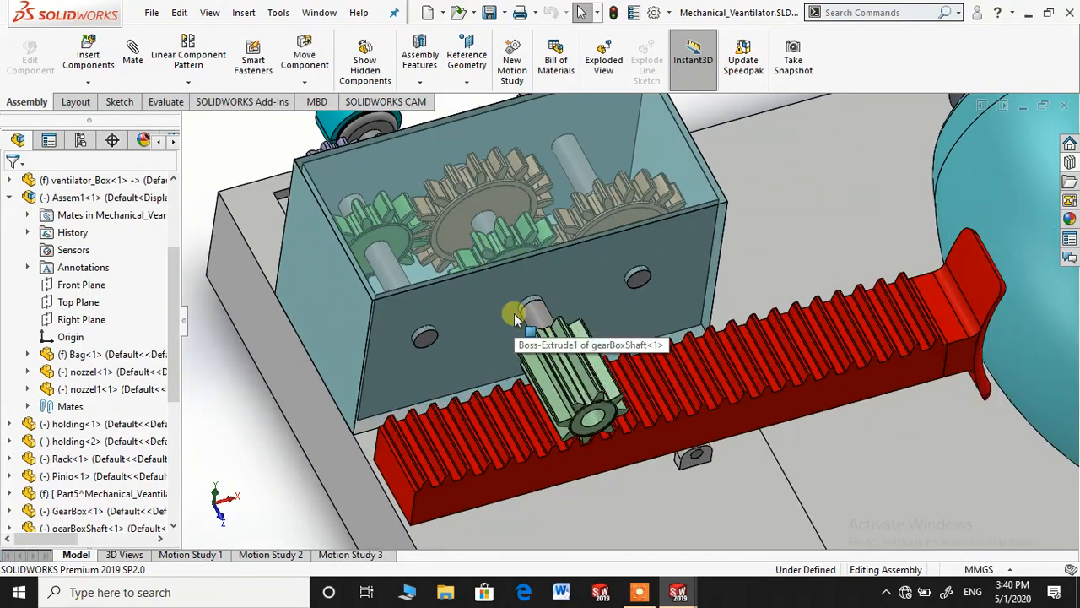
click(540, 325)
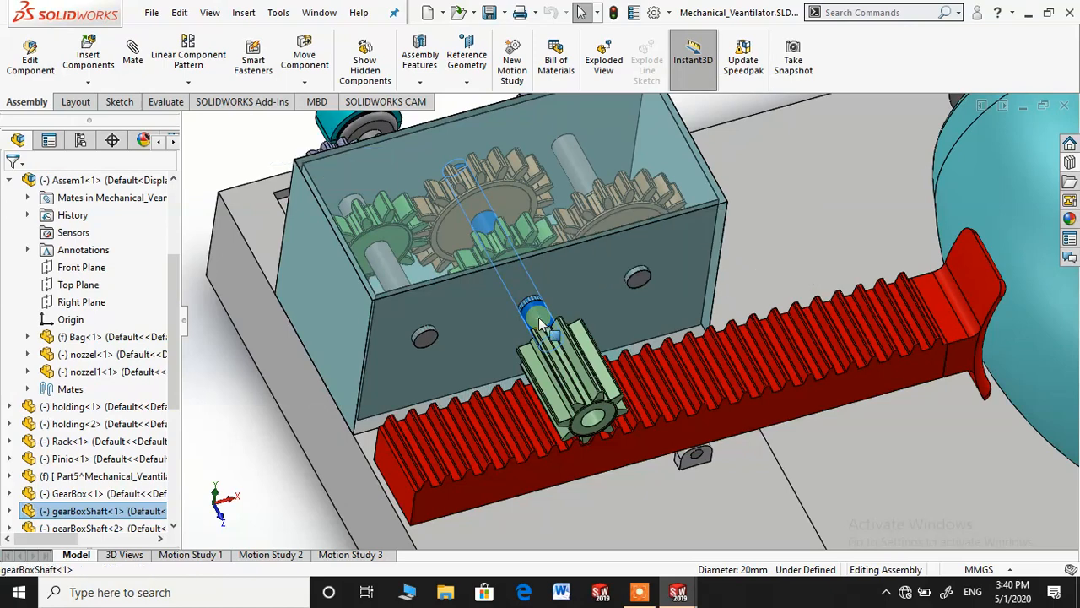
right_click(542, 322)
click(553, 15)
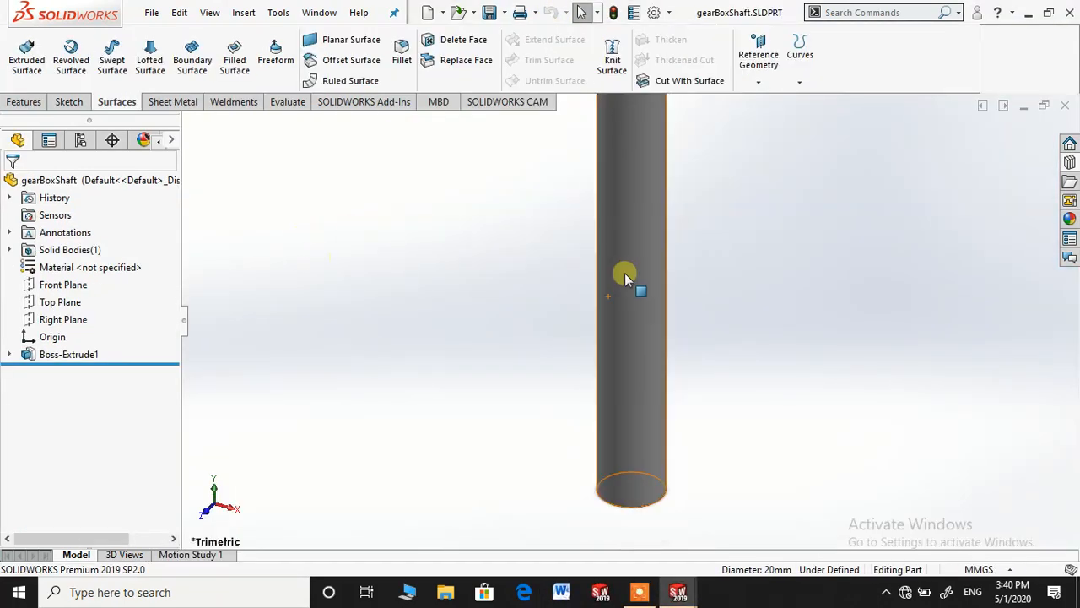
- Examine the shaft diameter in the sketch of Boss-Extrude1, and exit the sketch discarding any changes
right_click(59, 359)
click(92, 245)
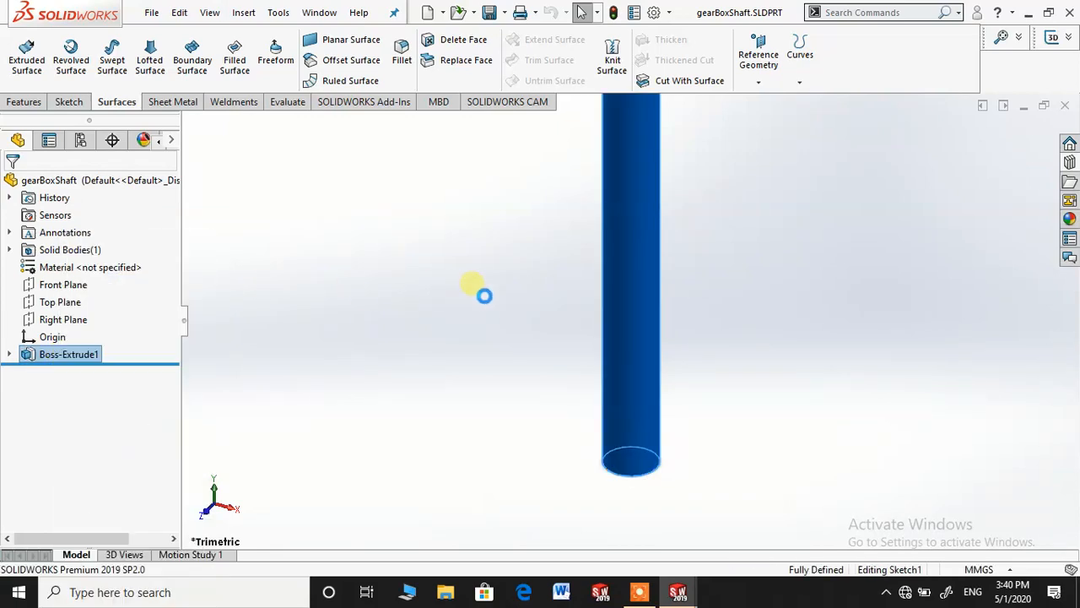
middle_drag(507, 309, 514, 372)
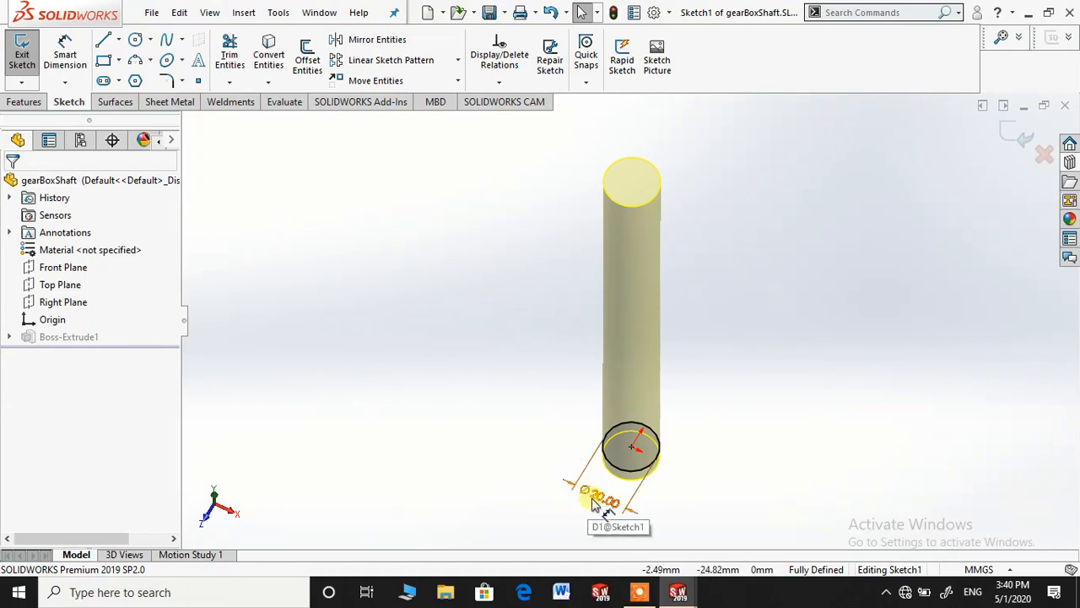
click(1044, 154)
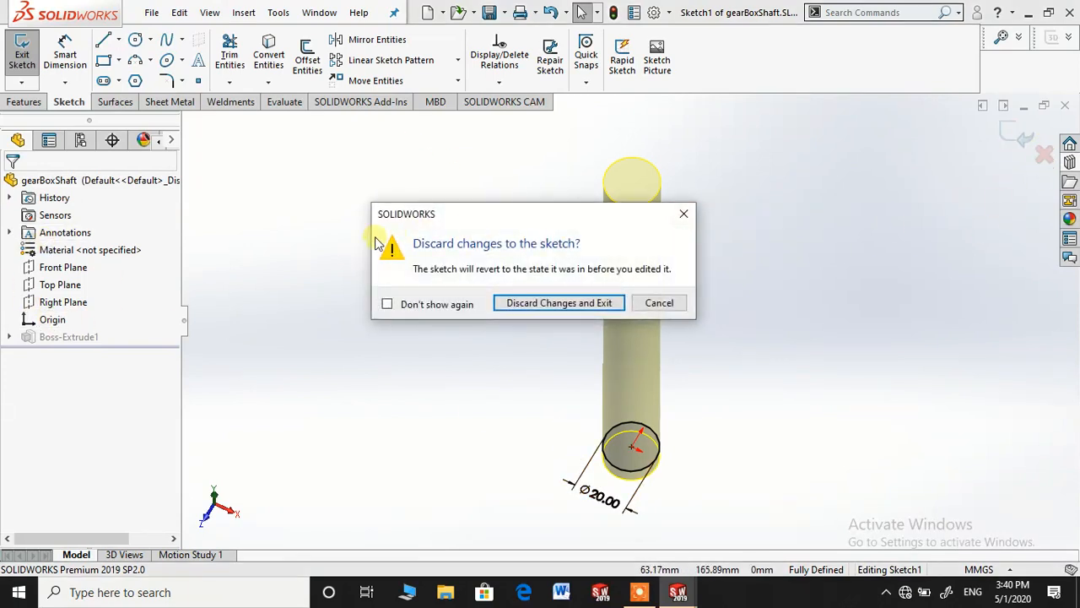
click(587, 302)
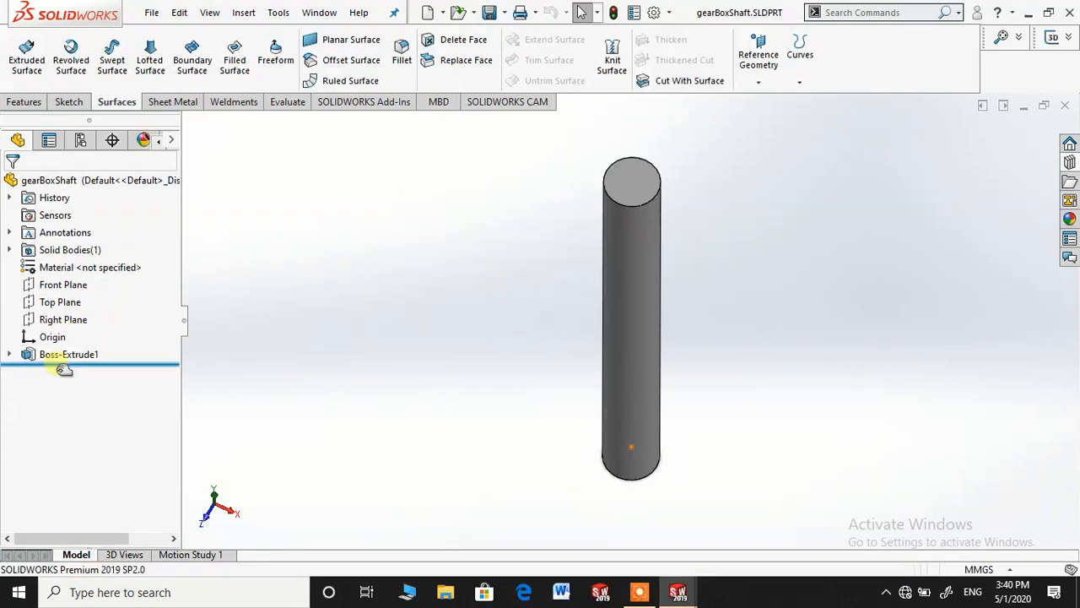
- Examine the extrusion length of the shaft's Boss-Extrude1, and close the gearBoxShaft part
click(59, 358)
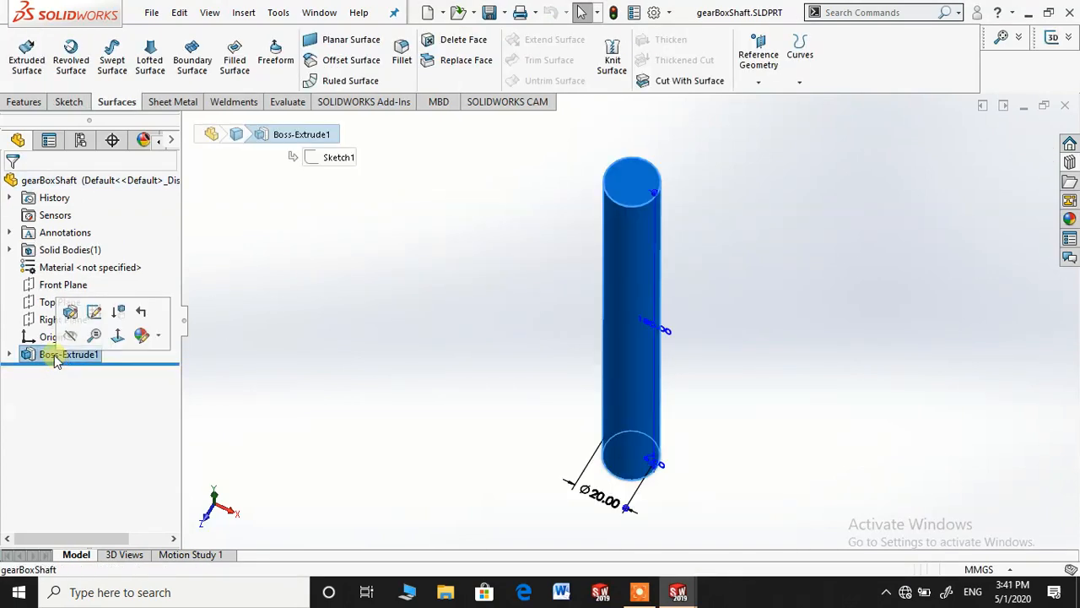
middle_drag(444, 343, 525, 245)
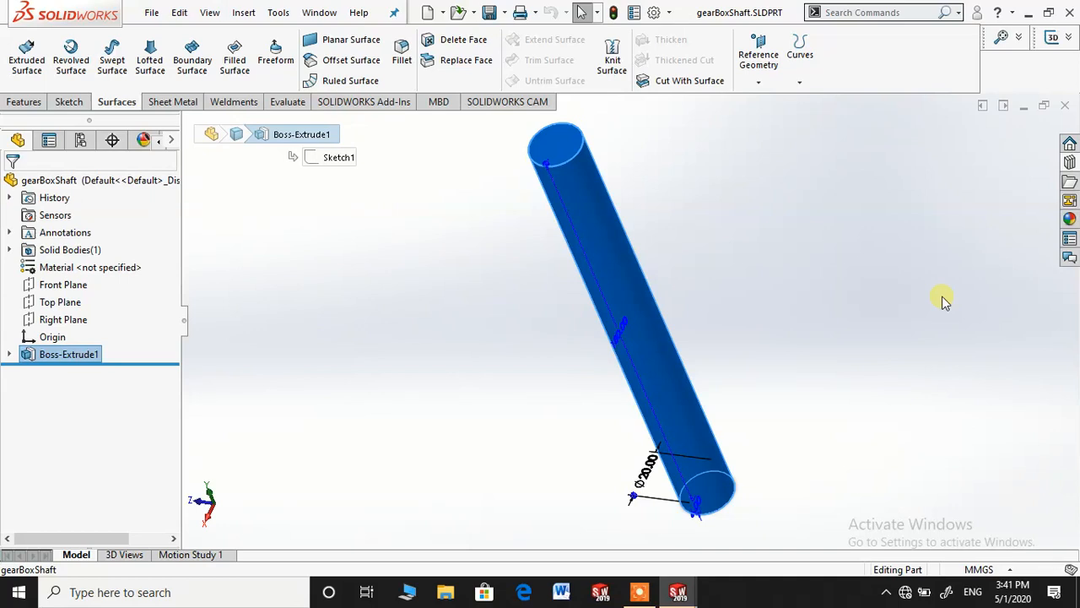
click(1066, 106)
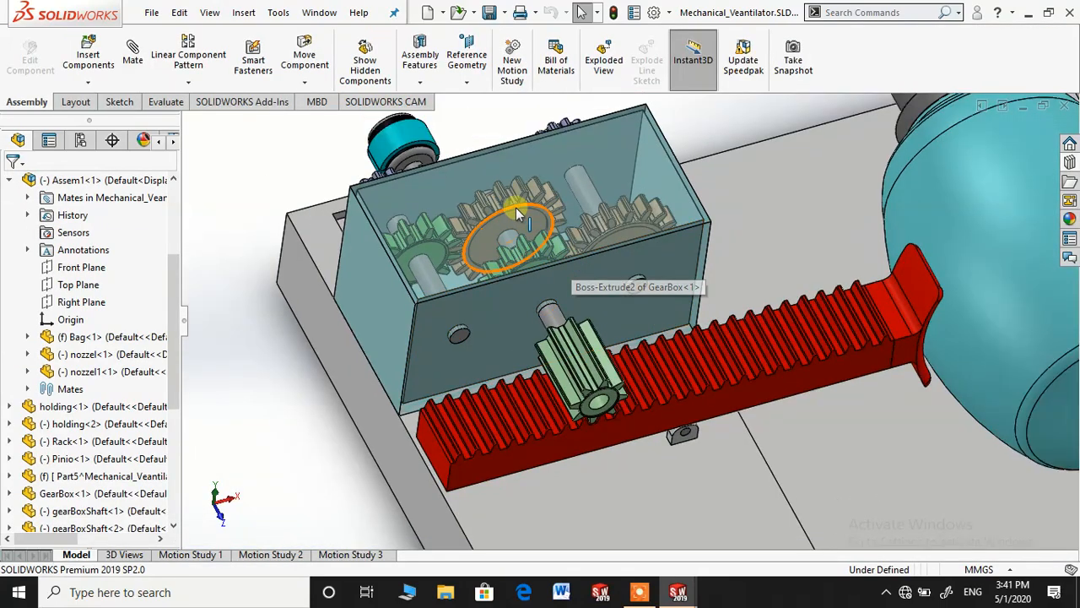
- Open the large spur gear SpoureR50 inside the gearbox as its own part and look it over
click(518, 216)
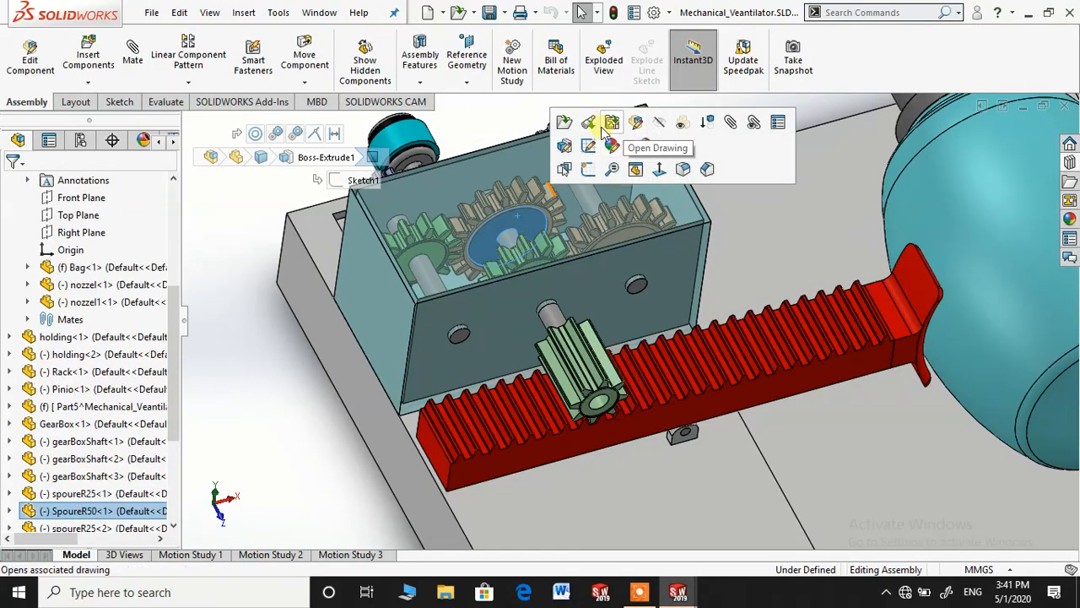
click(571, 123)
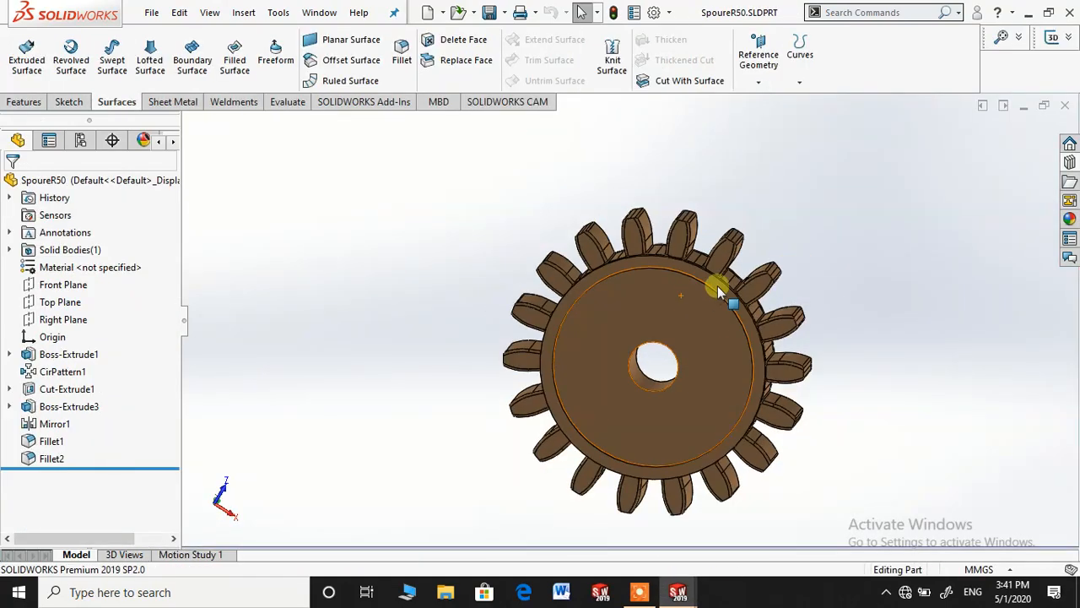
middle_drag(718, 286, 721, 297)
scroll(712, 313, down, 1)
scroll(703, 359, up, 1)
scroll(704, 359, down, 1)
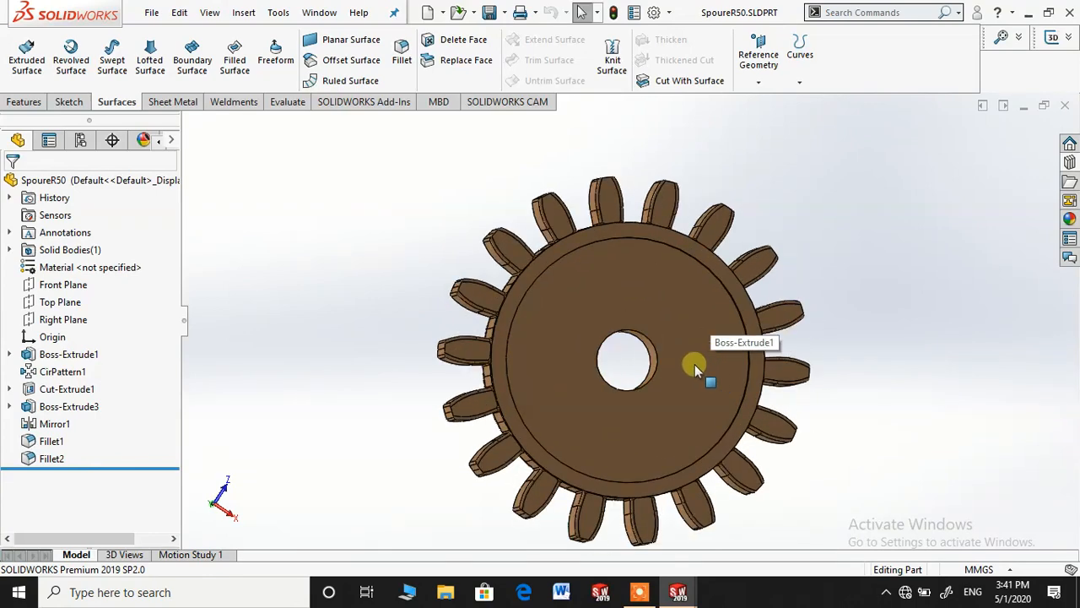
- Examine the outer diameter, thickness and tooth angles of the gear in Boss-Extrude1 and its Sketch1
click(49, 353)
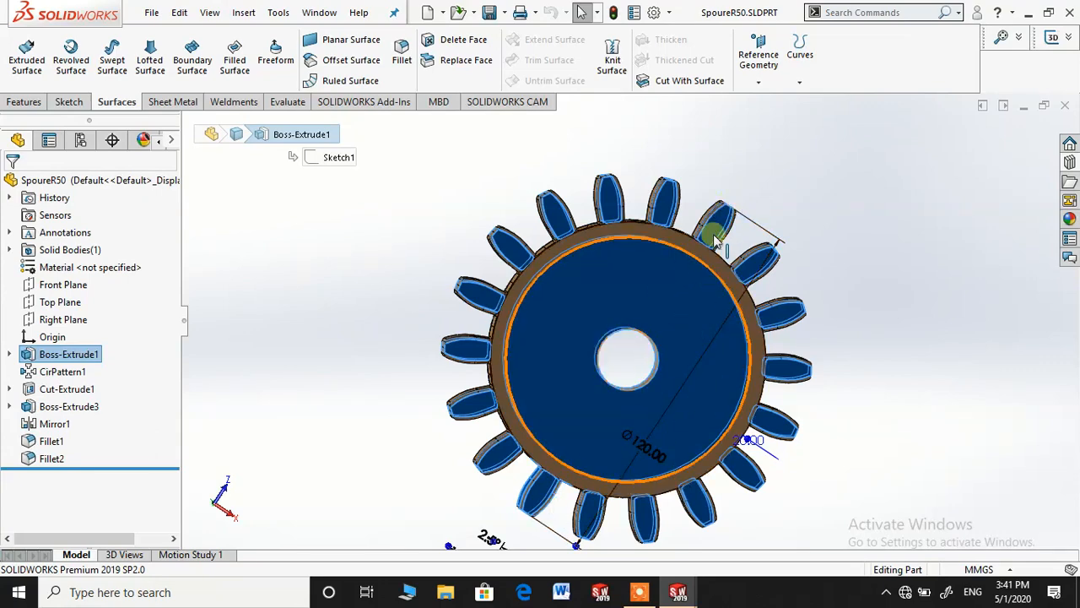
scroll(547, 487, up, 1)
scroll(658, 384, down, 1)
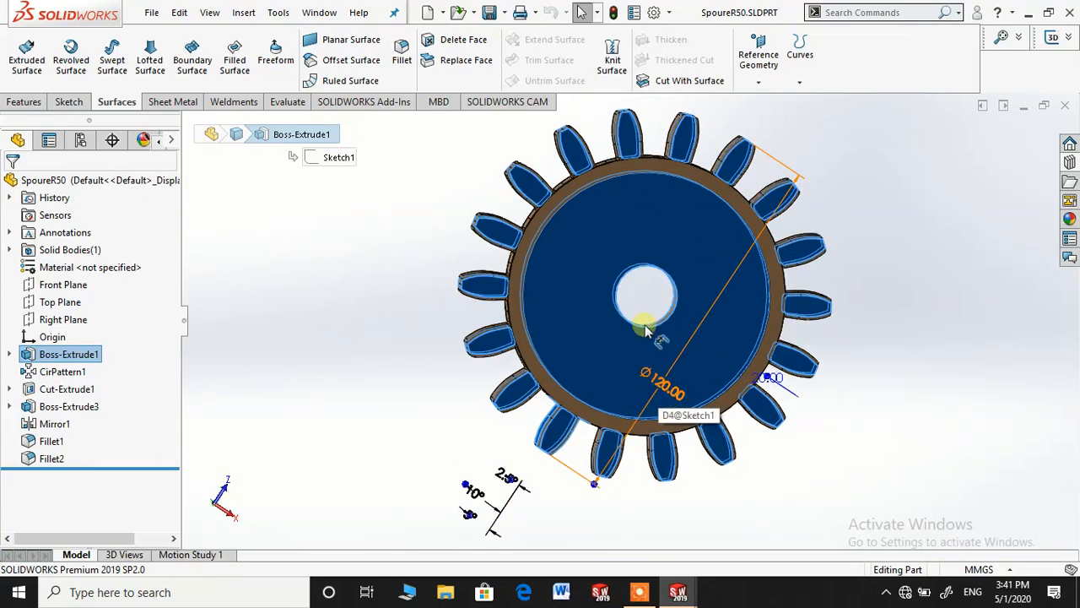
click(10, 354)
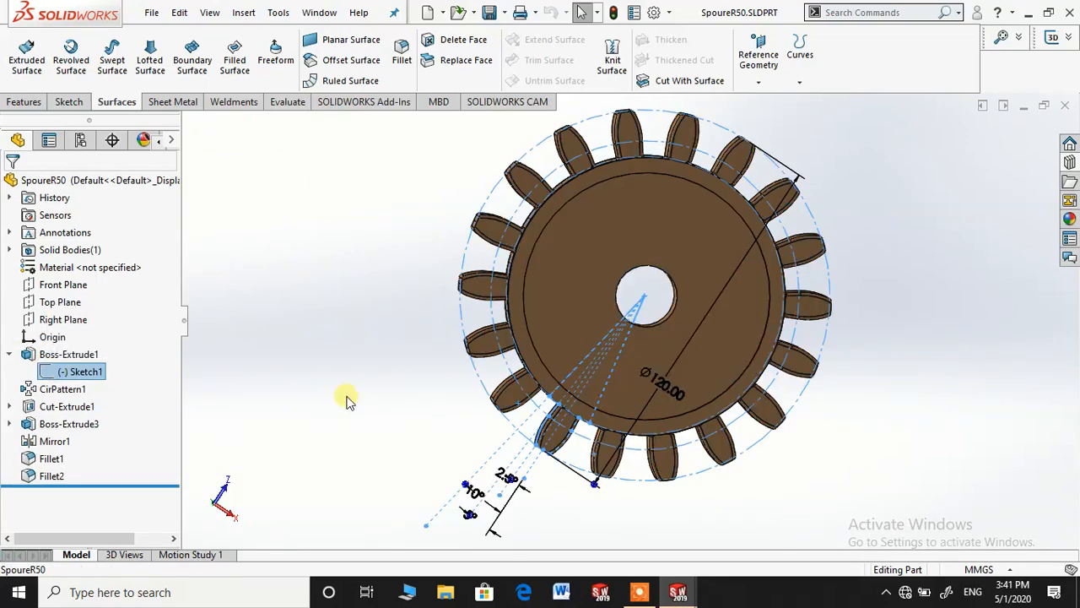
mouse_move(345, 398)
middle_down()
mouse_move(374, 415)
mouse_move(379, 406)
middle_up()
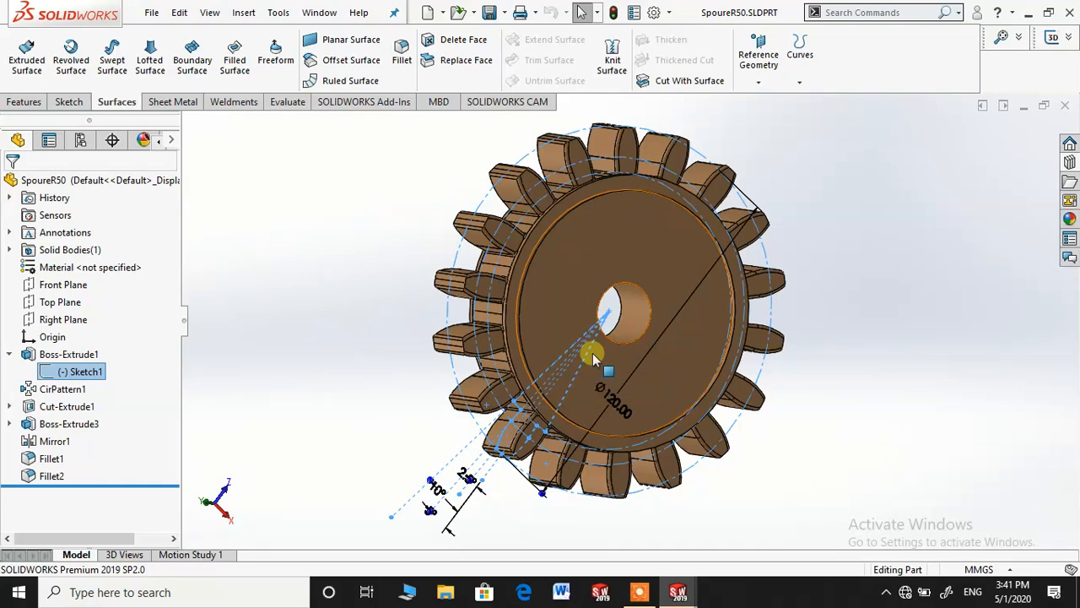
middle_drag(570, 350, 545, 354)
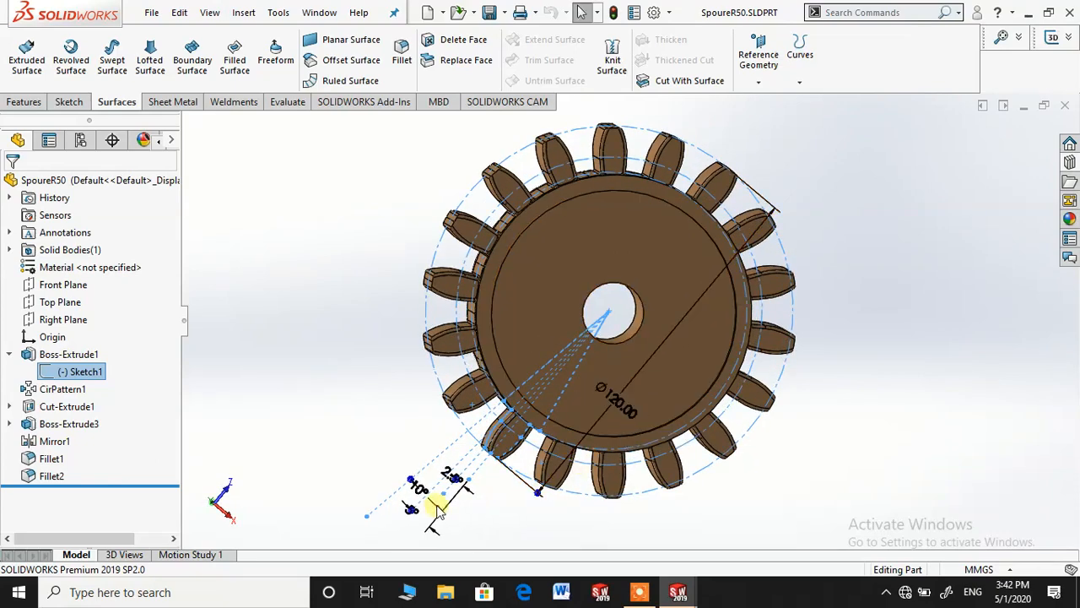
scroll(413, 498, down, 2)
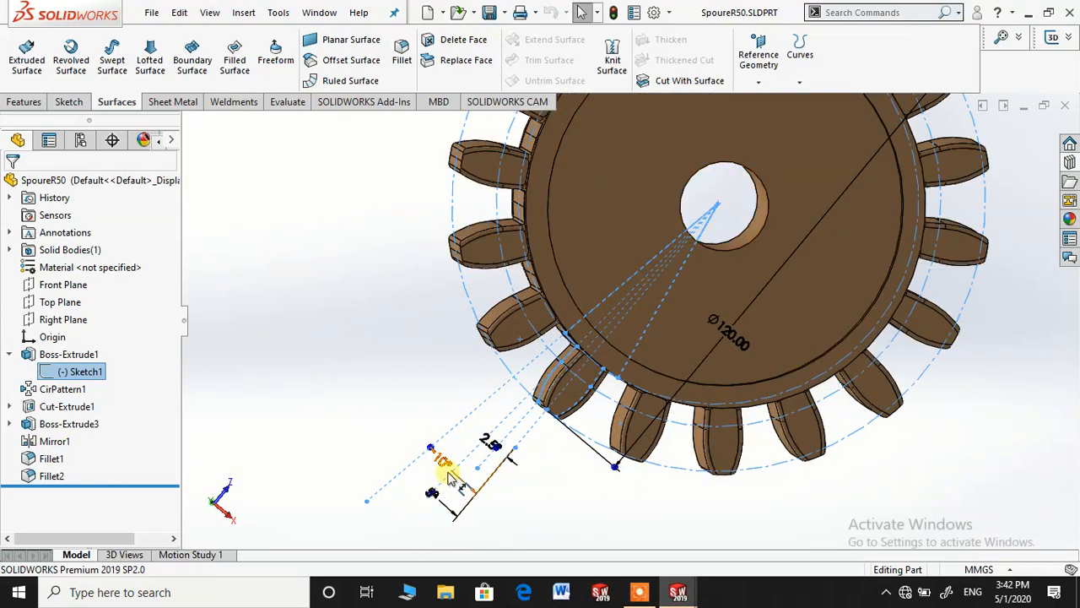
- Open Sketch1 of Boss-Extrude1 for editing, viewed face-on, and examine the tooth profile, construction circles and angle dimensions
right_click(84, 371)
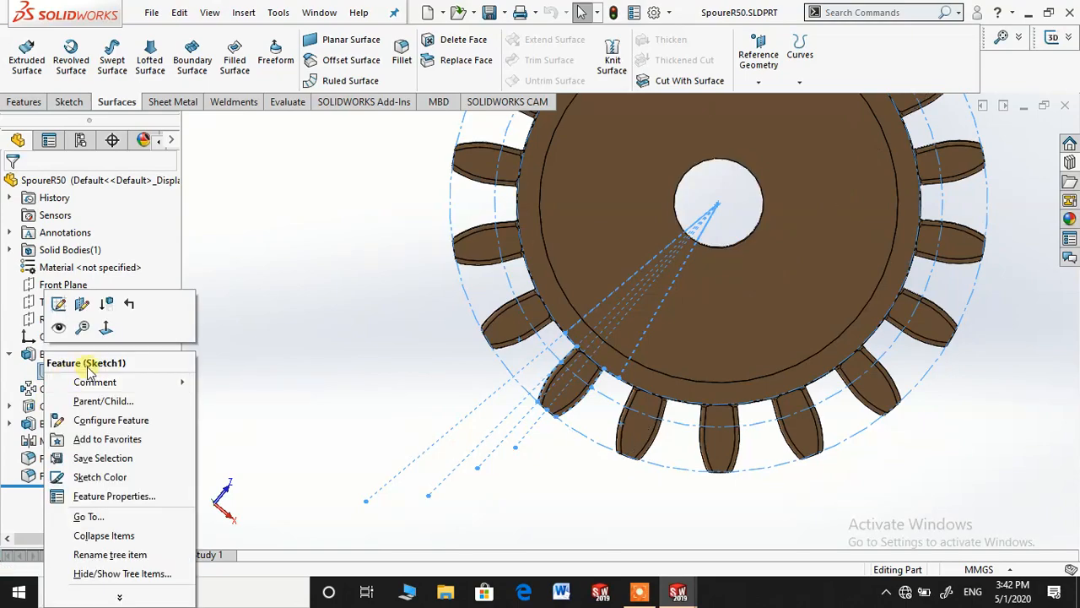
click(105, 327)
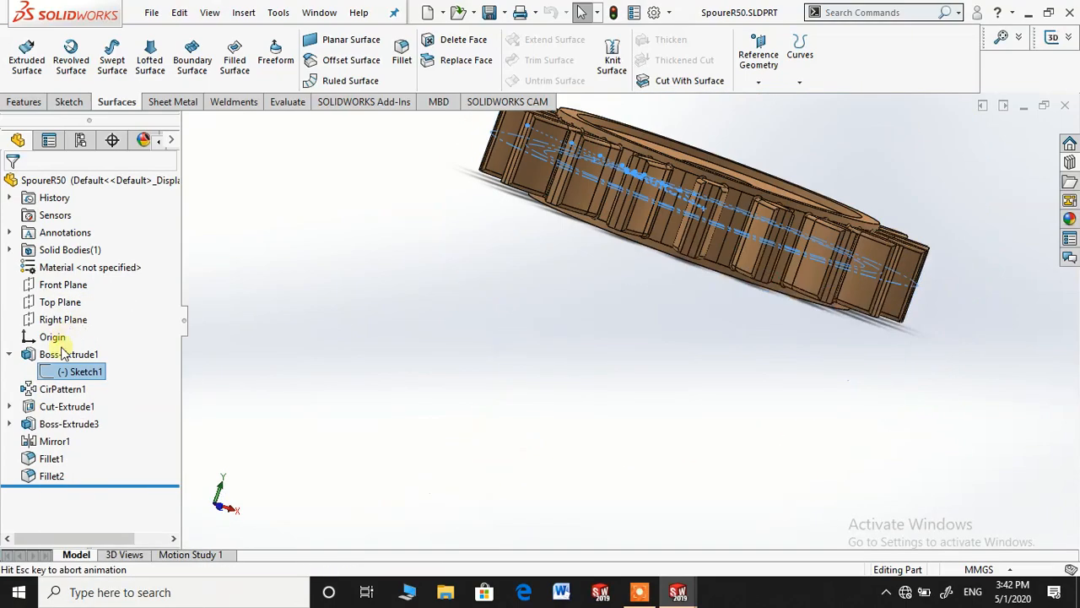
right_click(51, 371)
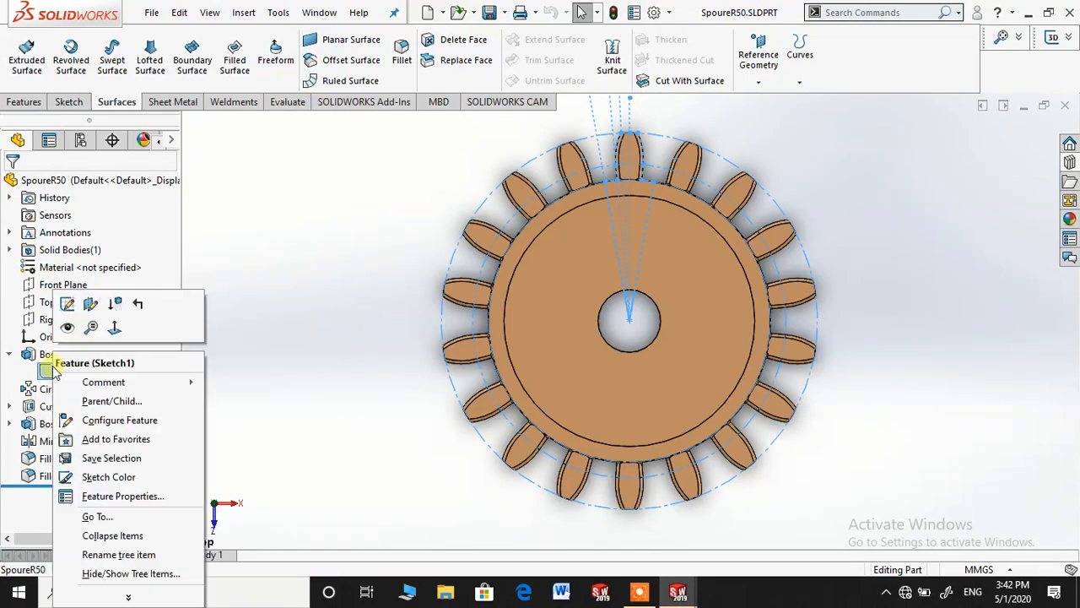
click(68, 305)
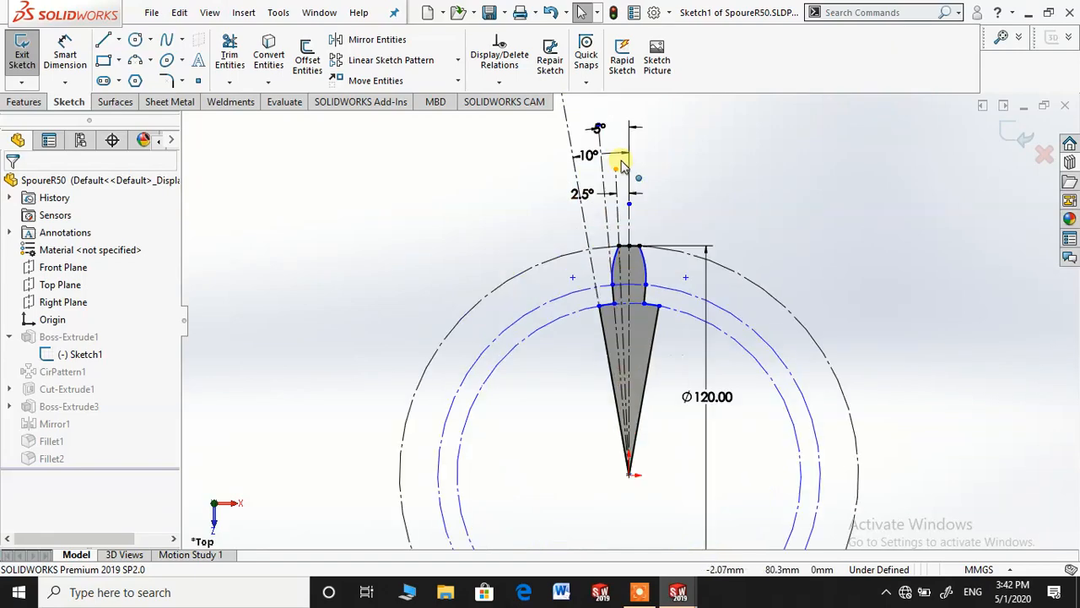
scroll(622, 270, down, 4)
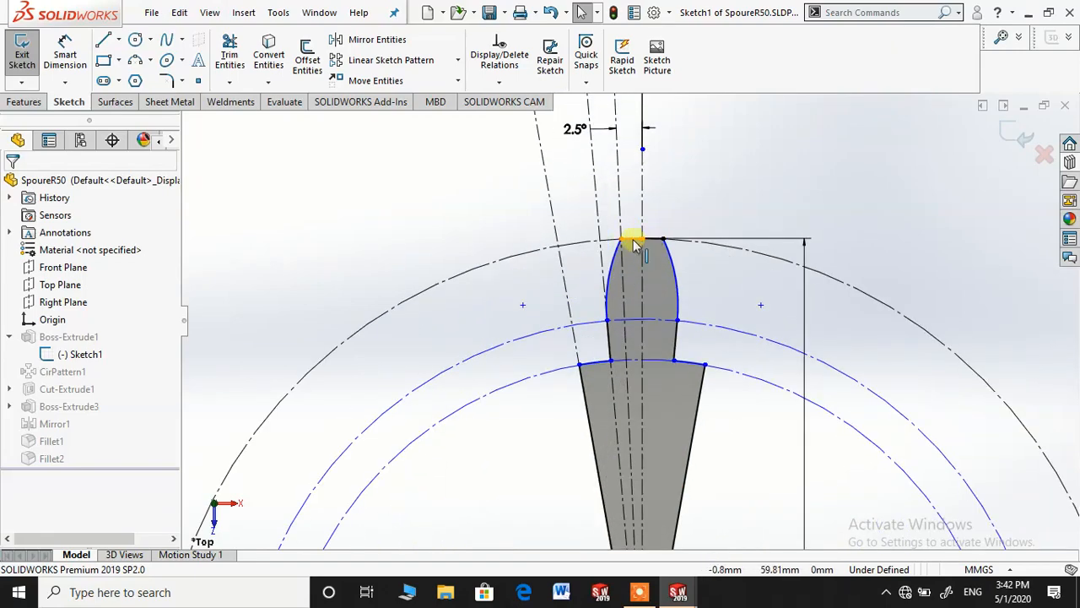
scroll(612, 329, up, 5)
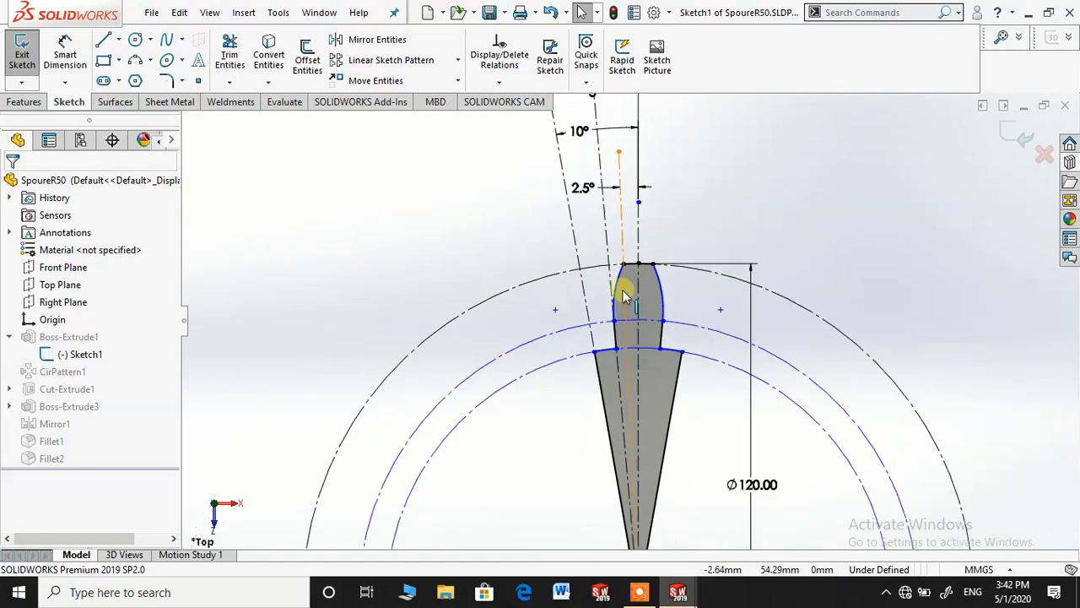
scroll(622, 361, up, 4)
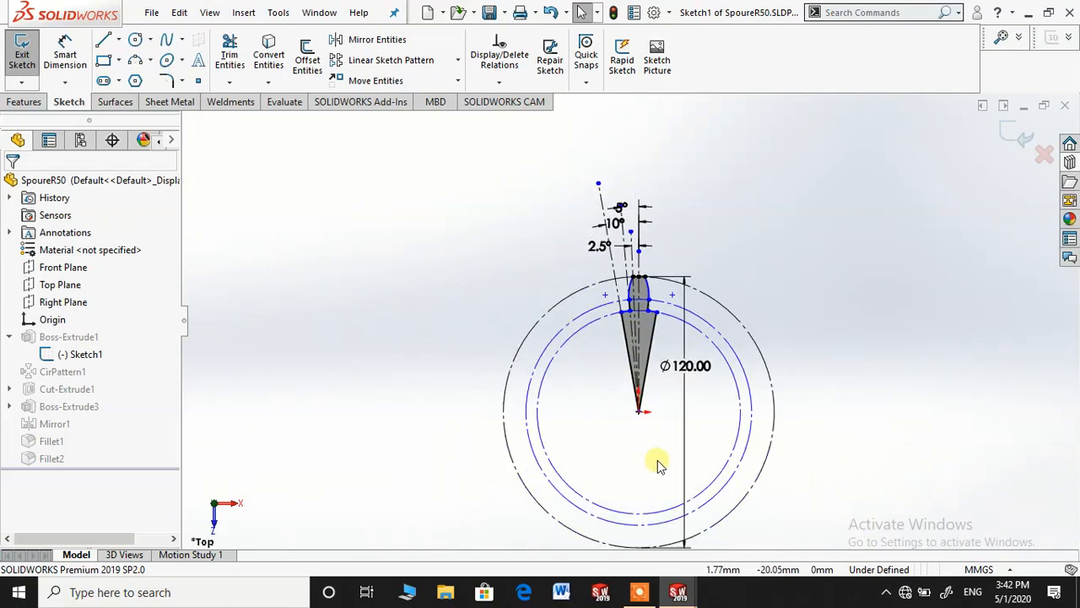
scroll(675, 432, down, 2)
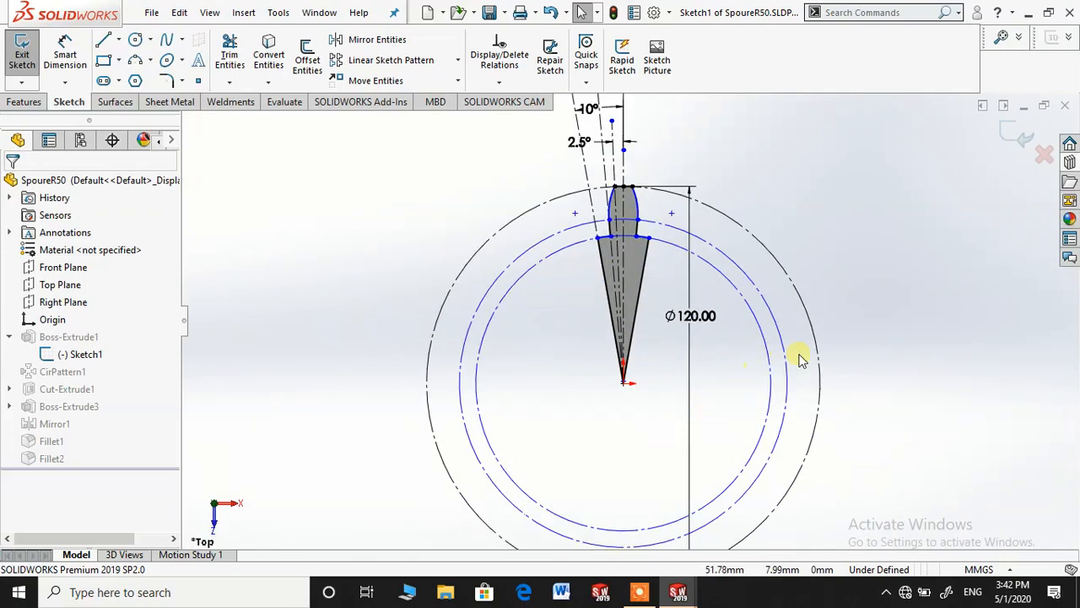
- Leave the tooth sketch and close the SpoureR50 part without saving, discarding its changes in the assembly
click(1017, 139)
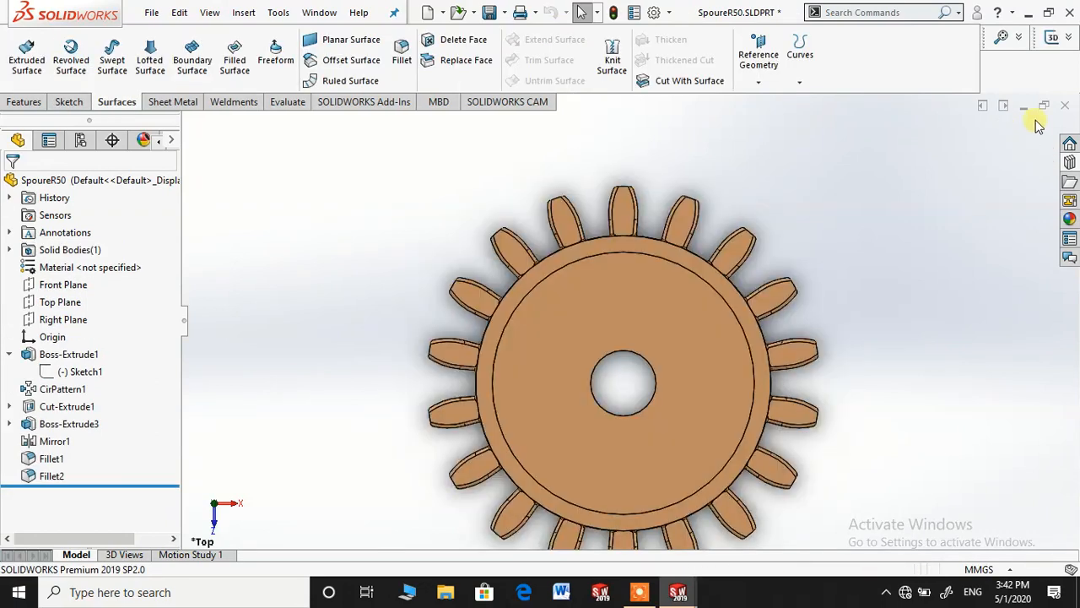
click(1066, 106)
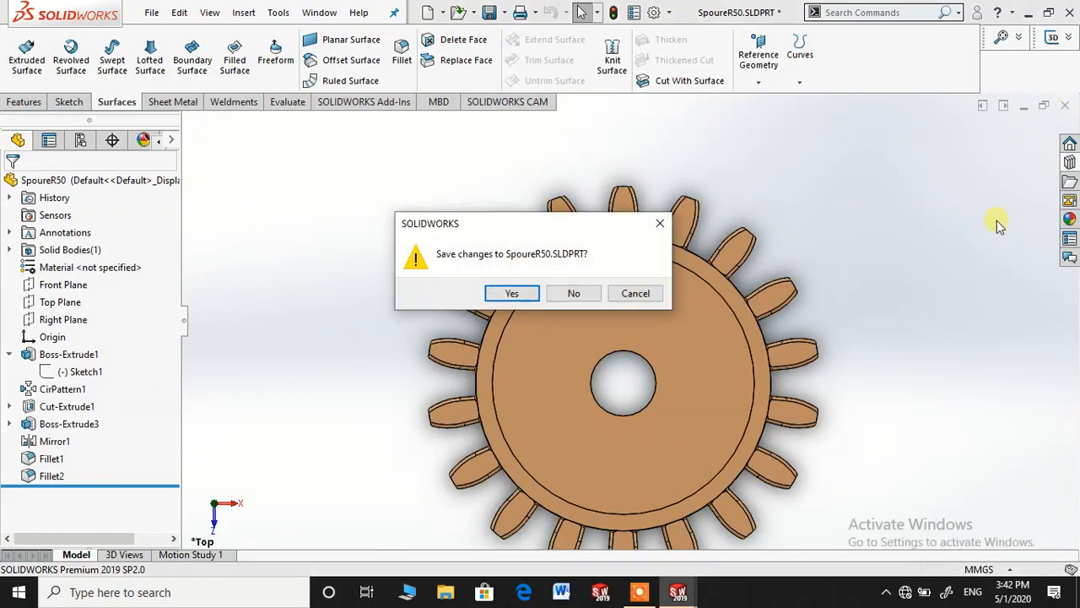
click(593, 297)
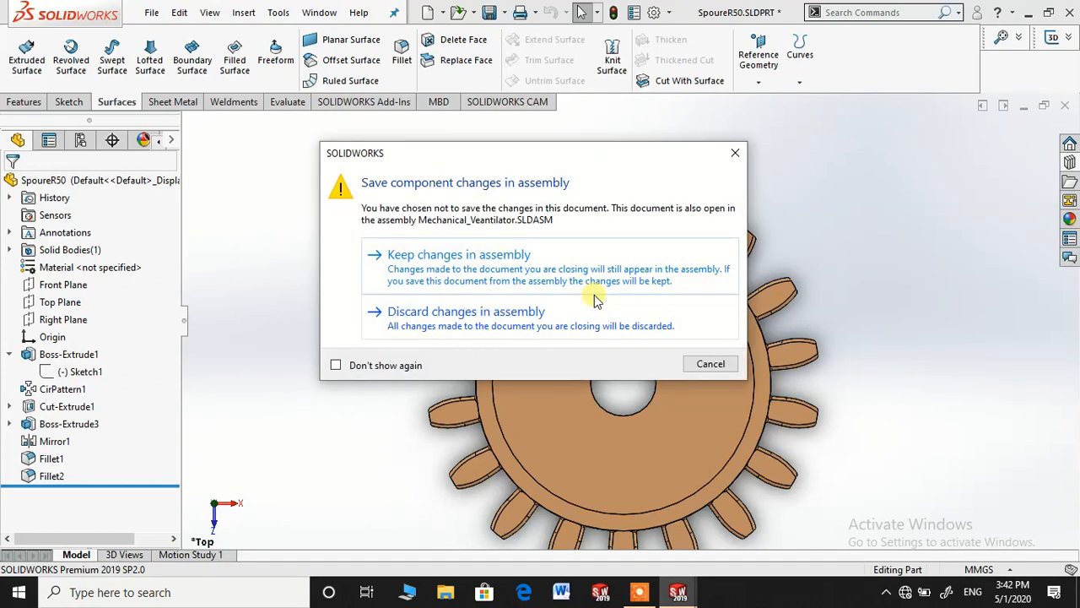
click(533, 321)
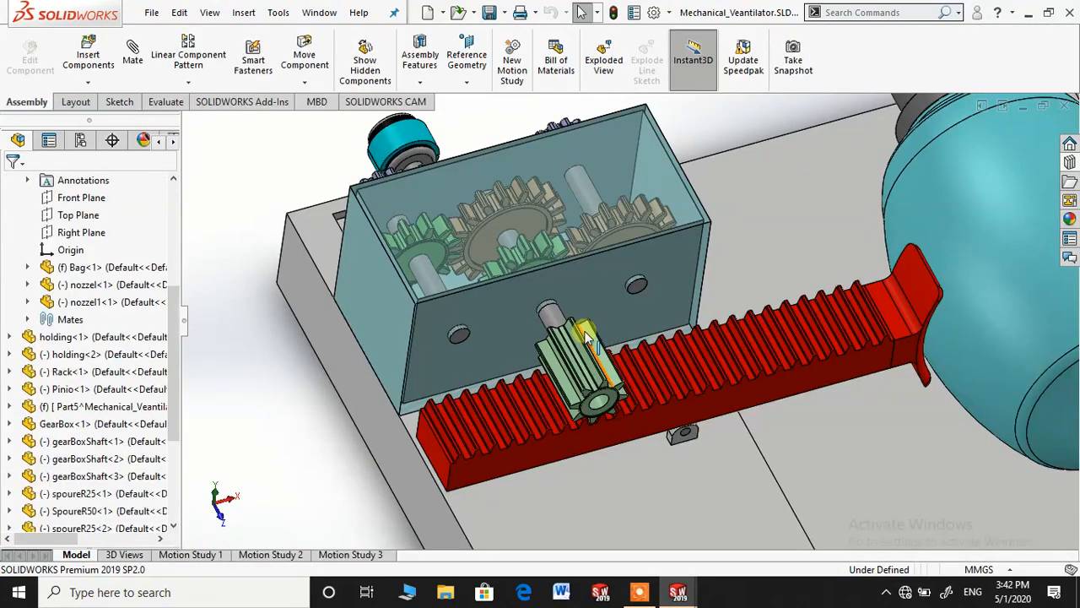
- Open the small green spur gear spoureR25 inside the gearbox as its own part
scroll(588, 336, up, 2)
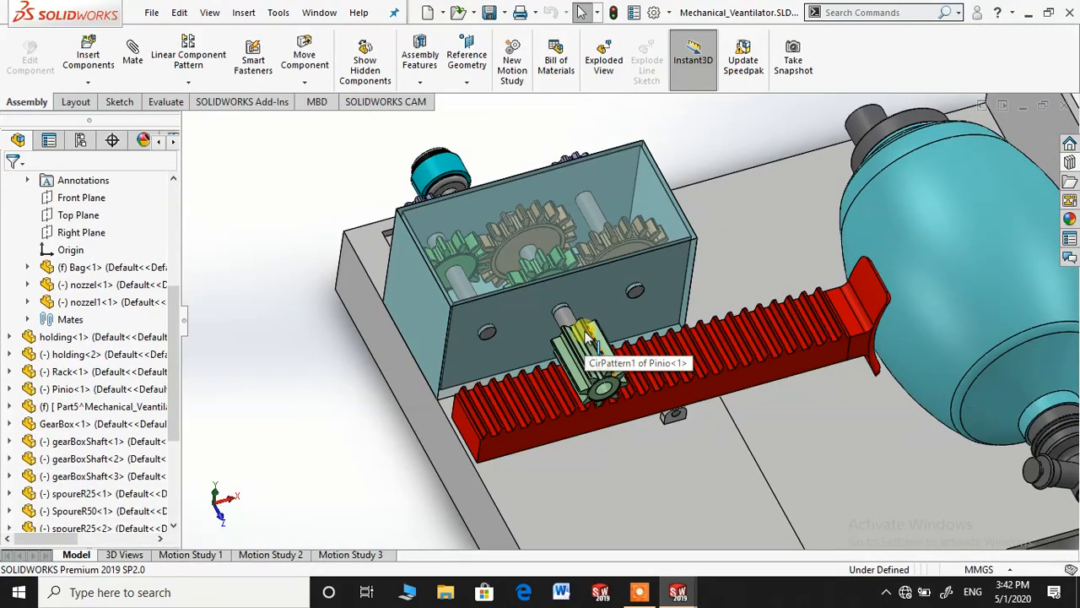
right_click(462, 264)
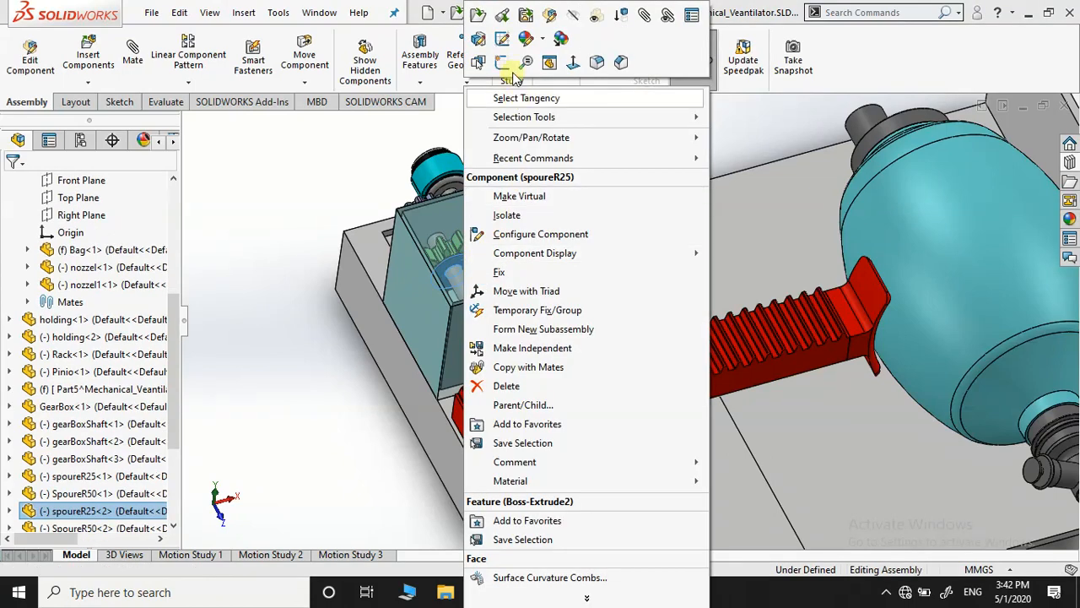
click(478, 15)
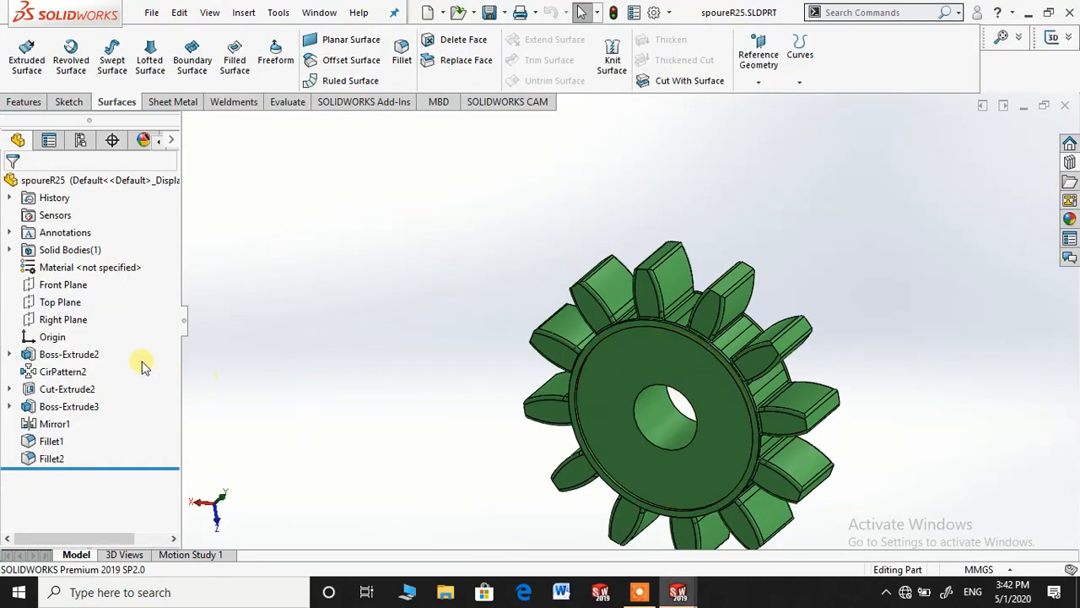
- Examine the tooth dimensions of Boss-Extrude2 and its Sketch1 face-on, and close the spoureR25 part
click(69, 353)
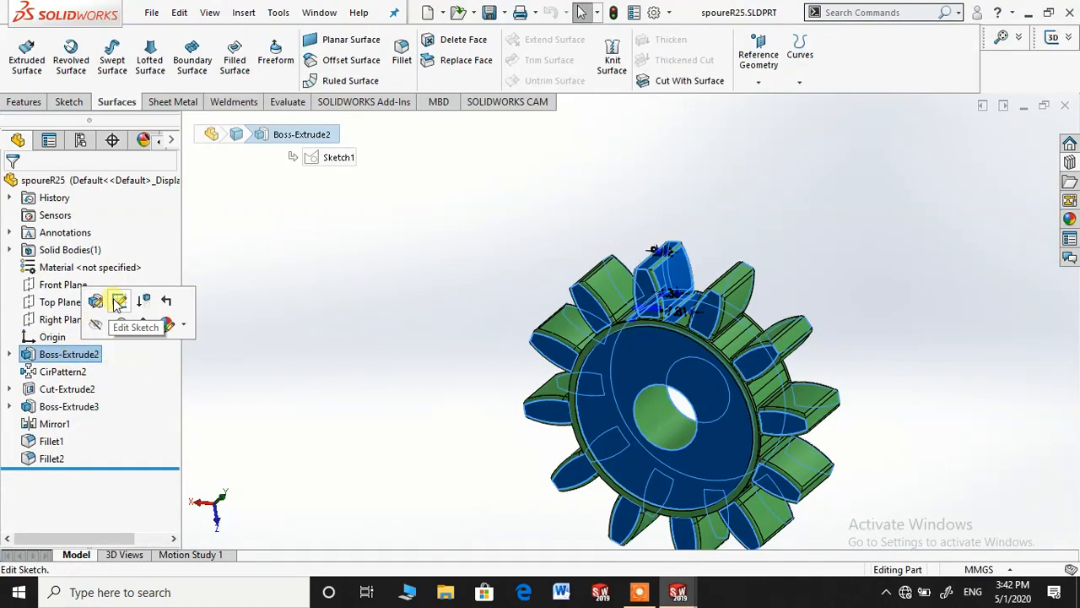
click(143, 322)
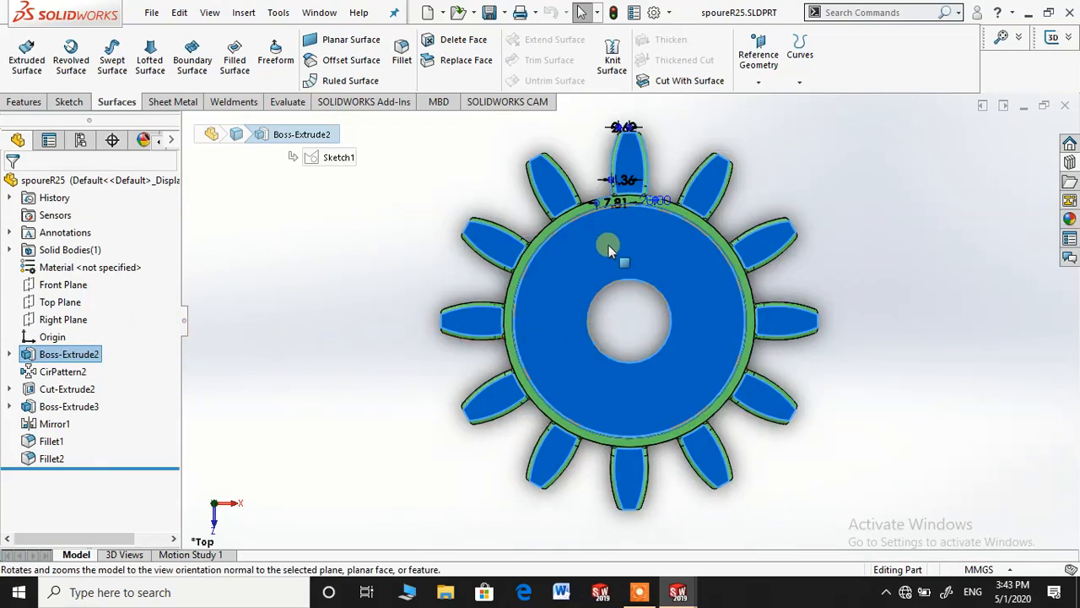
scroll(621, 194, down, 3)
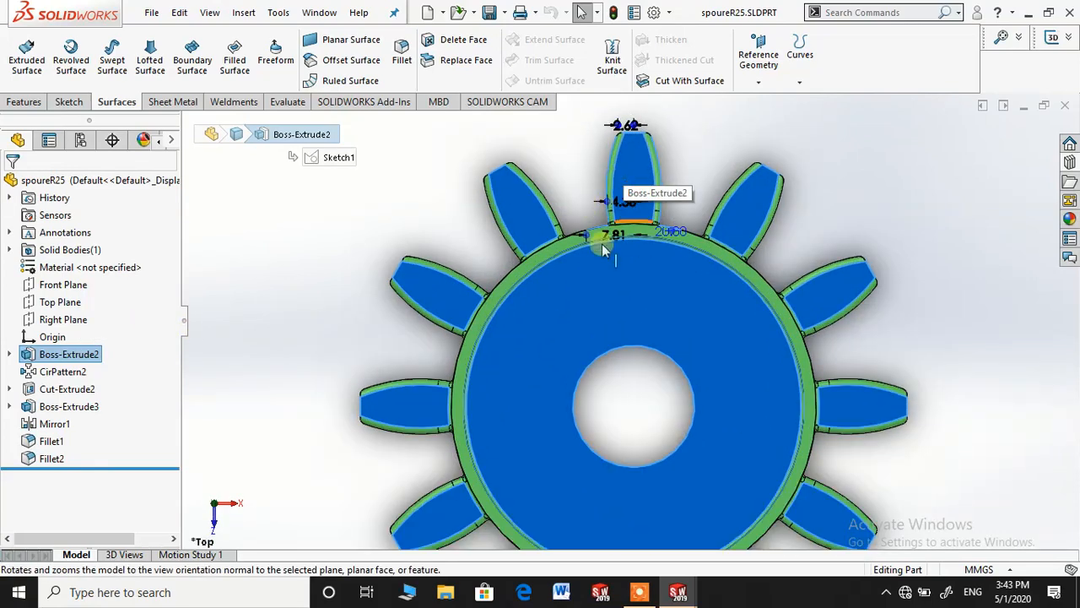
scroll(579, 282, up, 2)
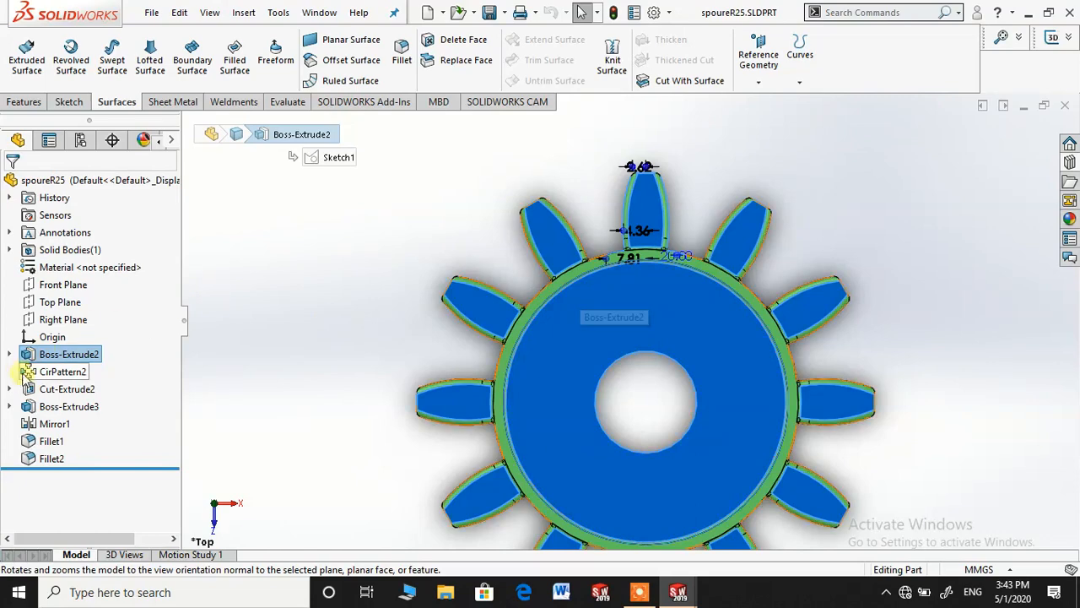
click(8, 354)
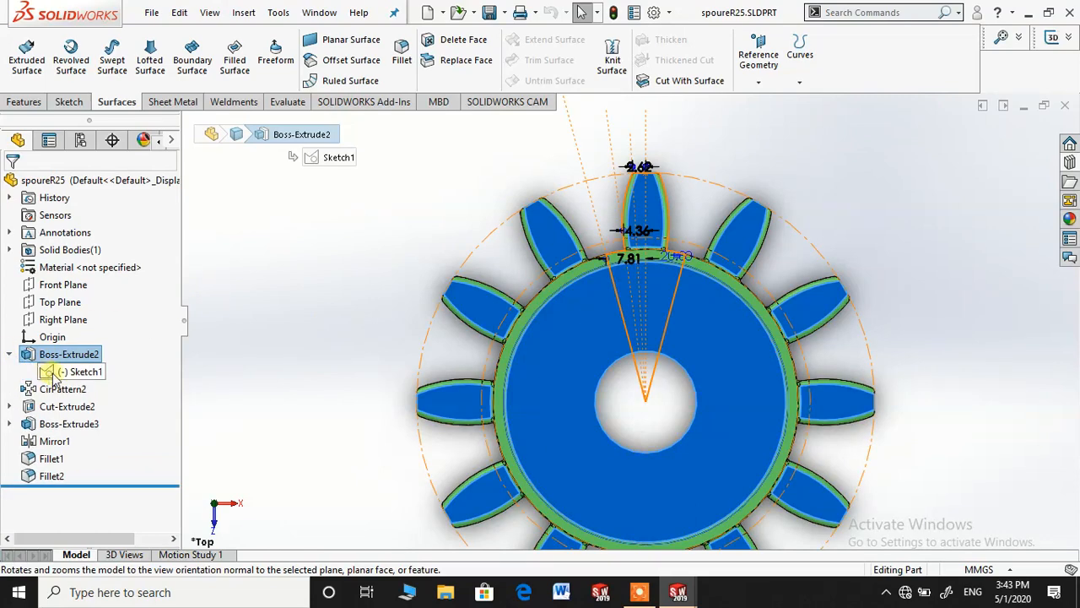
click(60, 371)
mouse_move(377, 304)
middle_down()
mouse_move(349, 349)
mouse_move(352, 366)
mouse_move(386, 326)
mouse_move(384, 294)
middle_up()
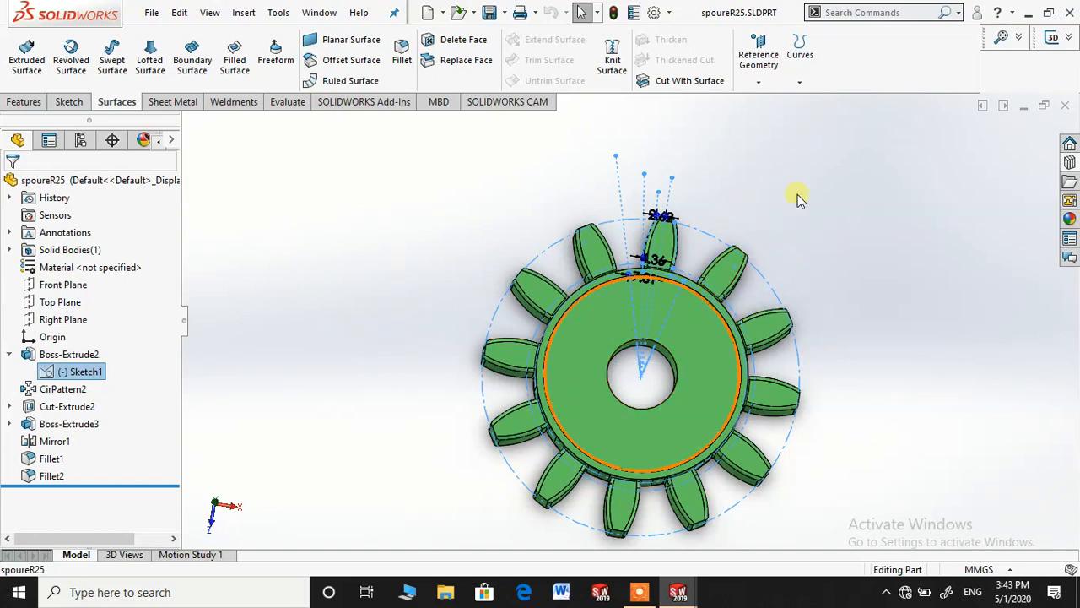
click(1066, 106)
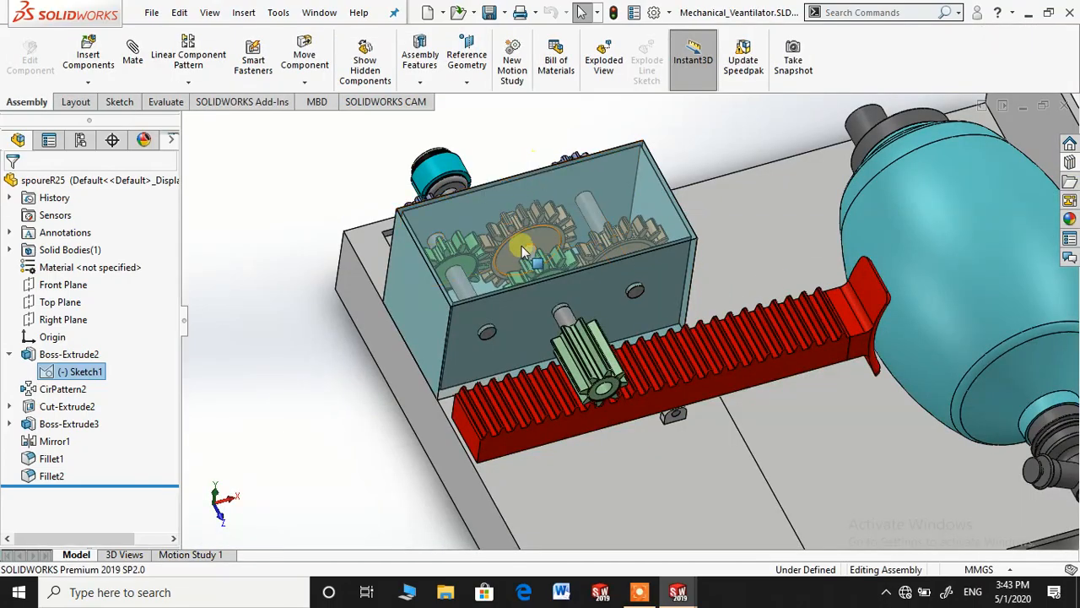
- Examine the spour gears outside the gearbox and the motor in its stand, including how the motor gear meets the shaft gear
middle_drag(522, 251, 413, 341)
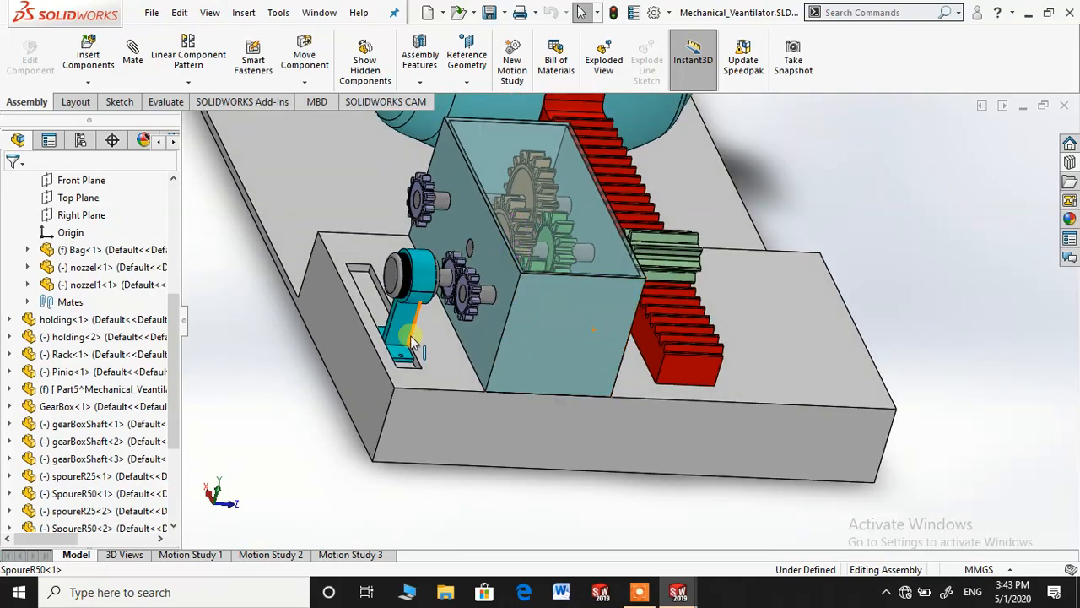
scroll(413, 342, down, 3)
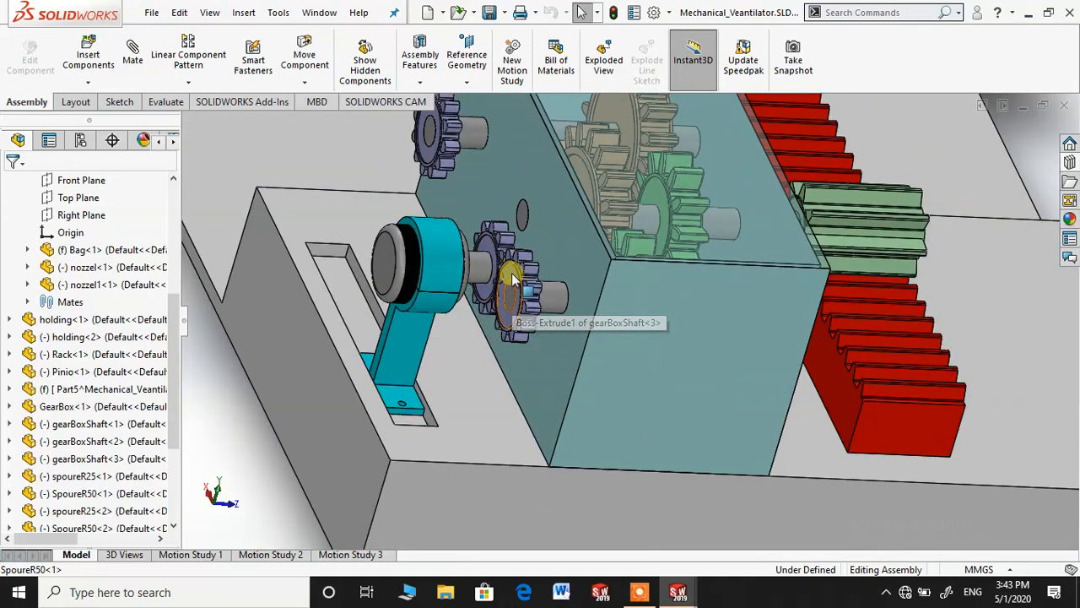
click(511, 295)
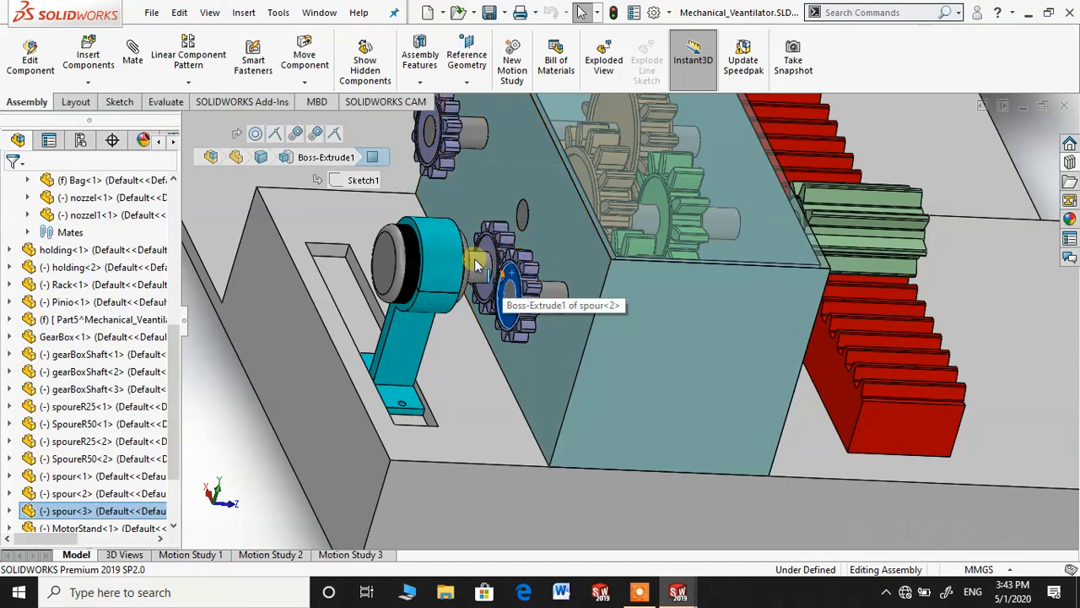
scroll(492, 266, down, 2)
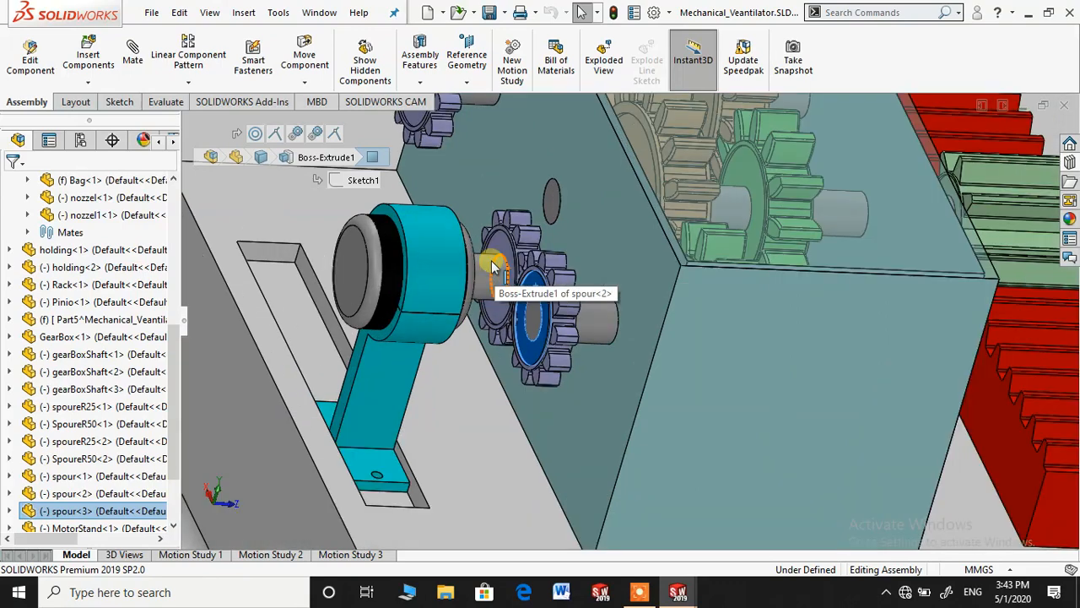
scroll(492, 266, up, 5)
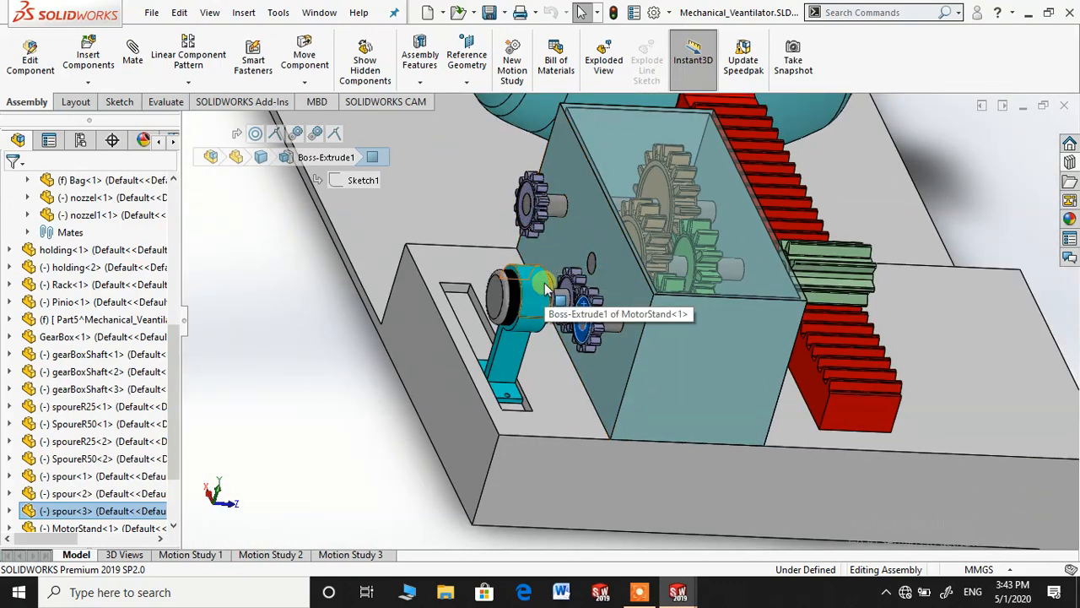
scroll(576, 312, down, 2)
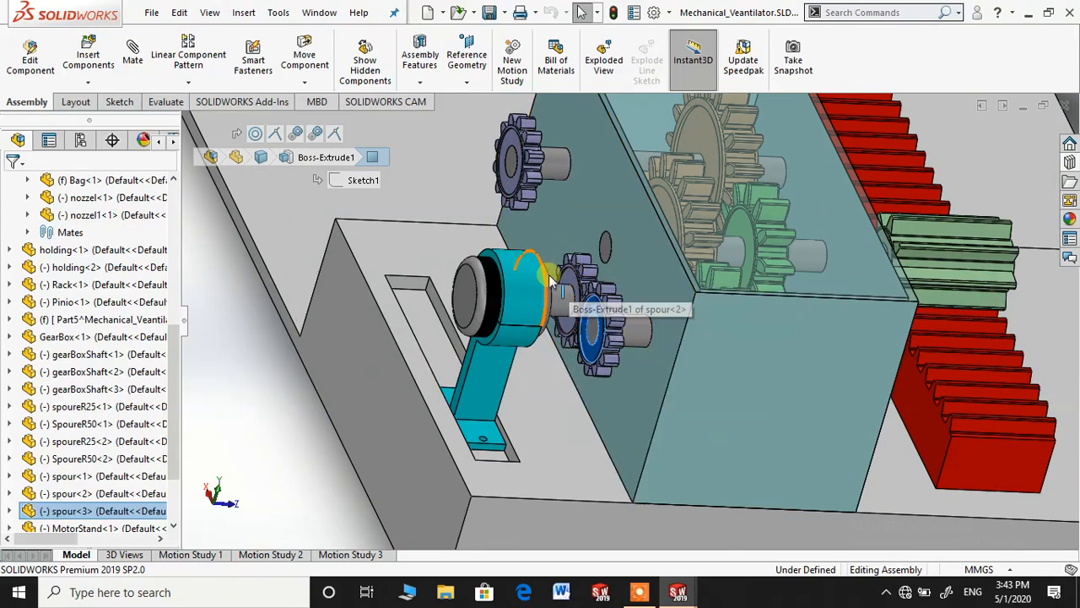
scroll(604, 316, down, 1)
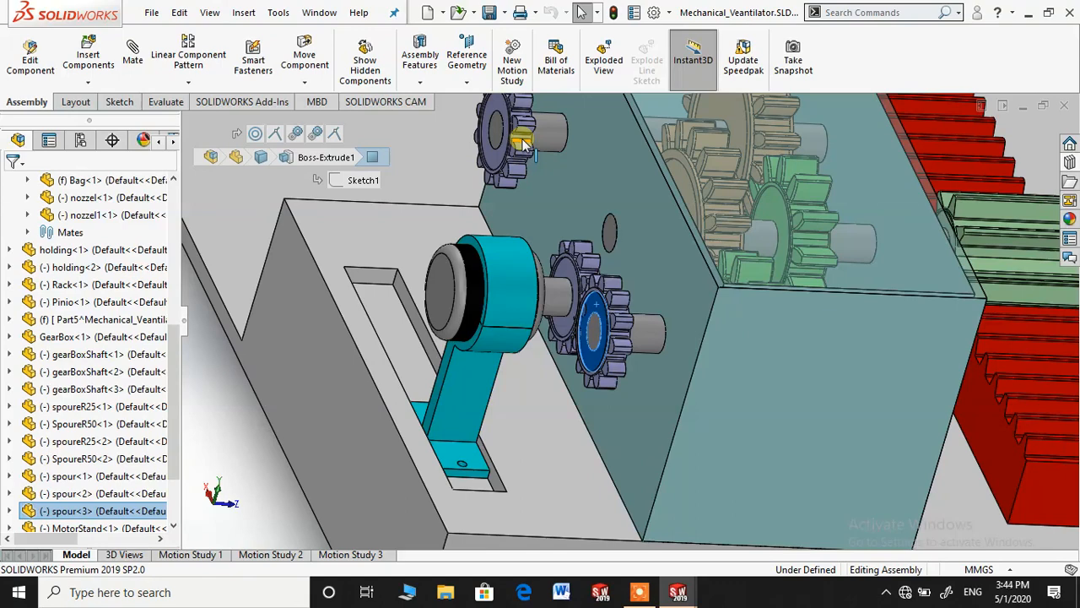
- Slide the motor stand MotorStand1 along the slot in the ventilator box
click(434, 359)
mouse_move(412, 317)
mouse_down()
mouse_move(362, 218)
mouse_move(372, 238)
mouse_move(410, 254)
mouse_move(422, 344)
mouse_move(386, 222)
mouse_move(421, 290)
mouse_move(419, 324)
mouse_up()
scroll(700, 396, up, 4)
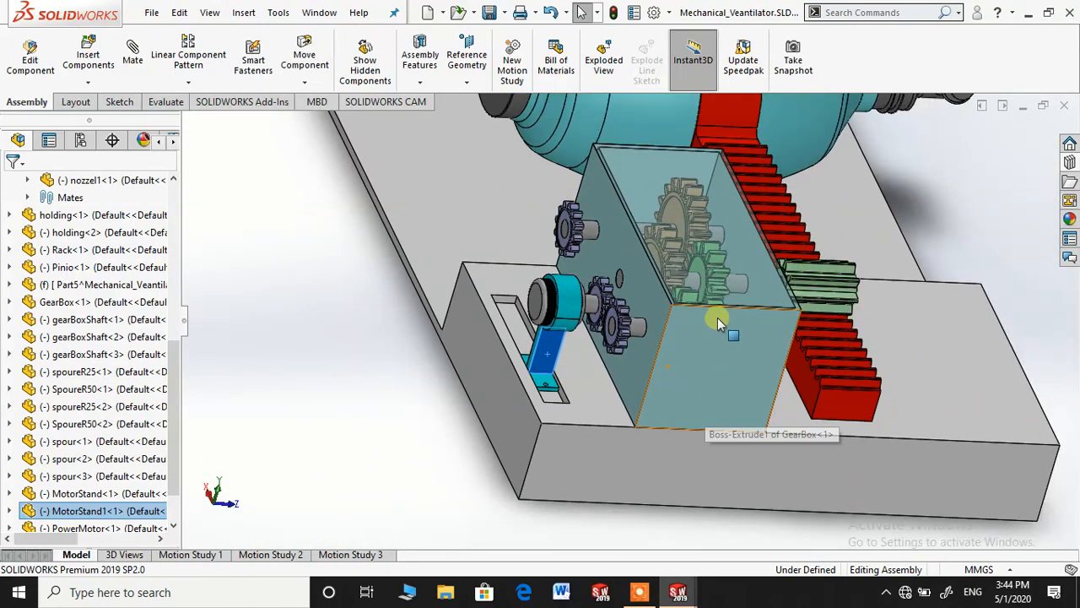
- Slide the rack toward the bag, and shift the motor stand along its slot toward the upper outside gear
mouse_move(718, 319)
middle_down()
mouse_move(690, 307)
mouse_move(704, 315)
mouse_move(711, 302)
middle_up()
scroll(712, 300, down, 2)
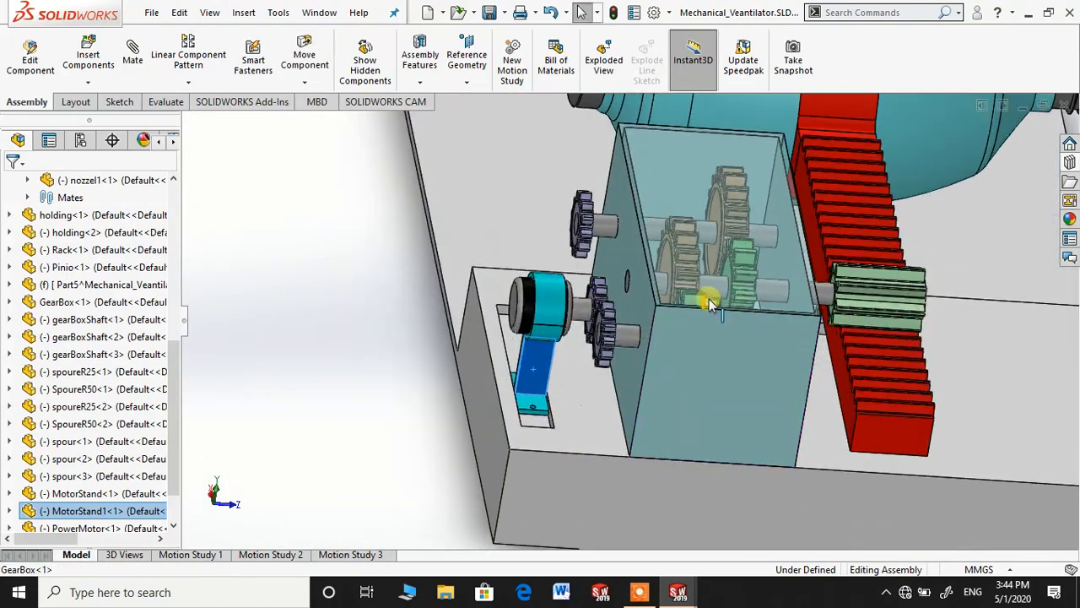
scroll(525, 364, down, 3)
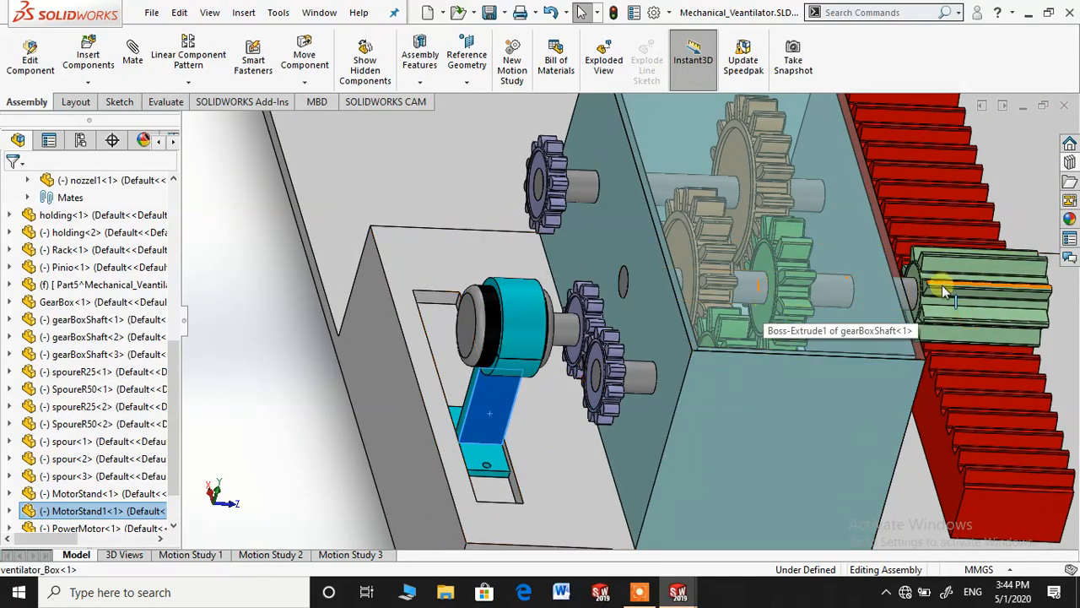
drag(988, 495, 913, 375)
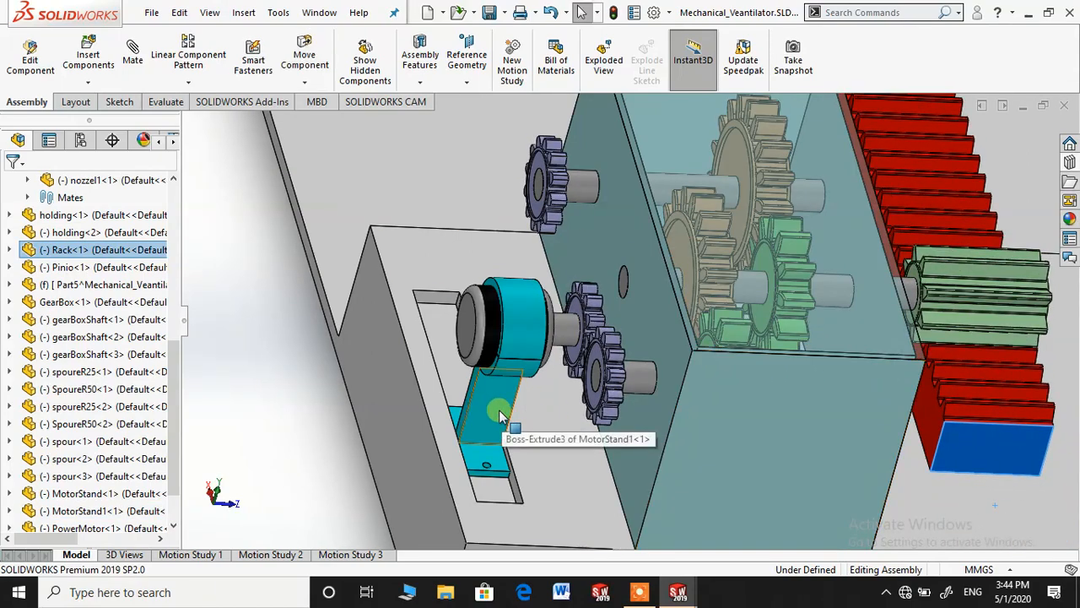
drag(498, 410, 460, 338)
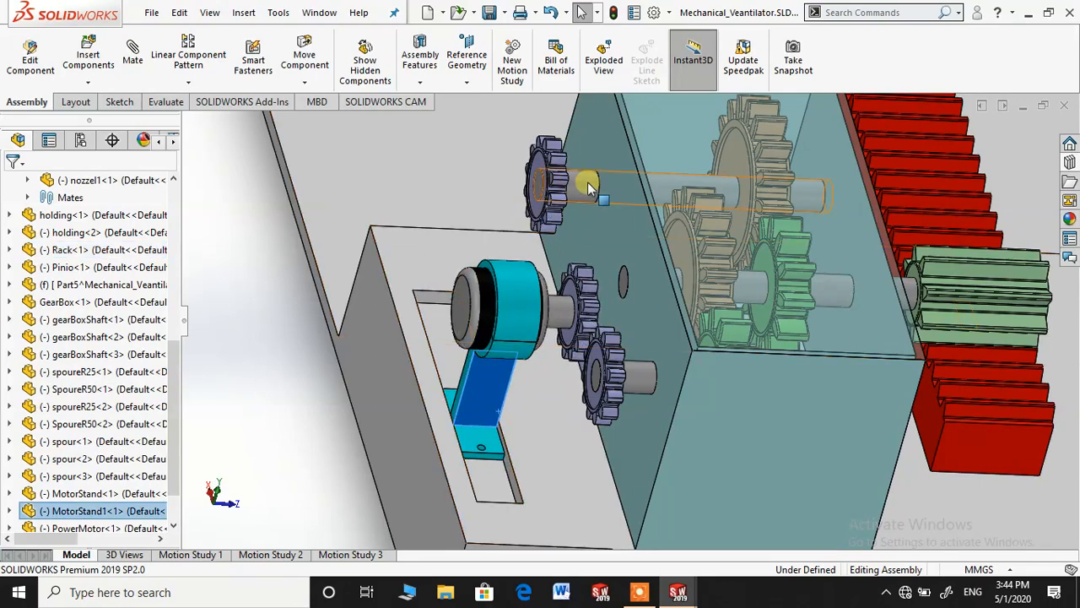
- Turn the spour<1> gear on the outer end of gearBoxShaft<2> to drive the gear train
click(574, 212)
scroll(566, 199, down, 2)
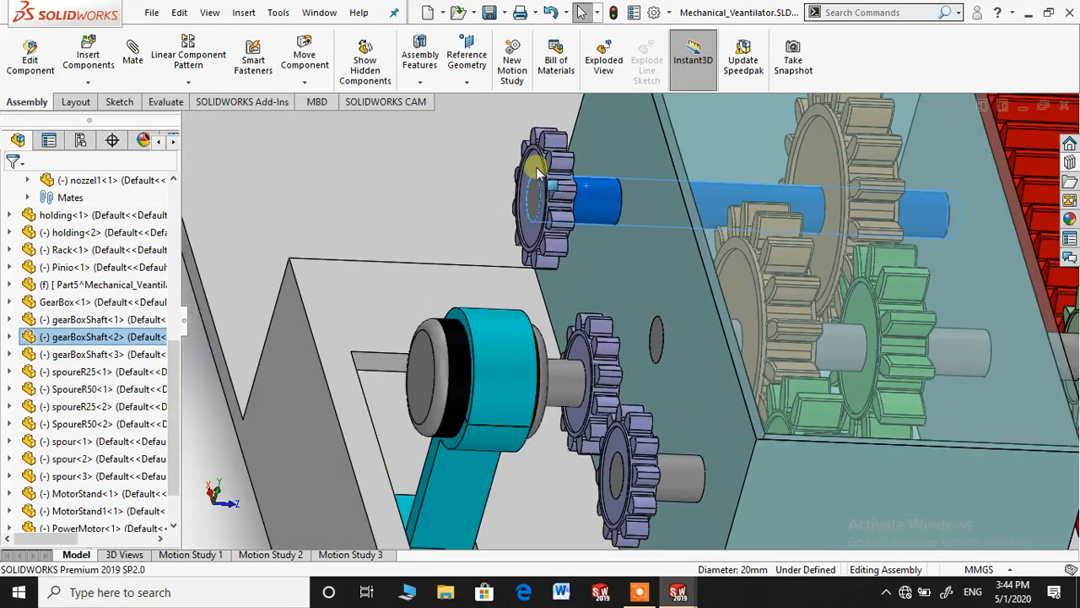
click(553, 245)
drag(553, 245, 602, 267)
- Slide the rack forward until its pusher end reaches the bag, and clear the selection
scroll(601, 266, up, 6)
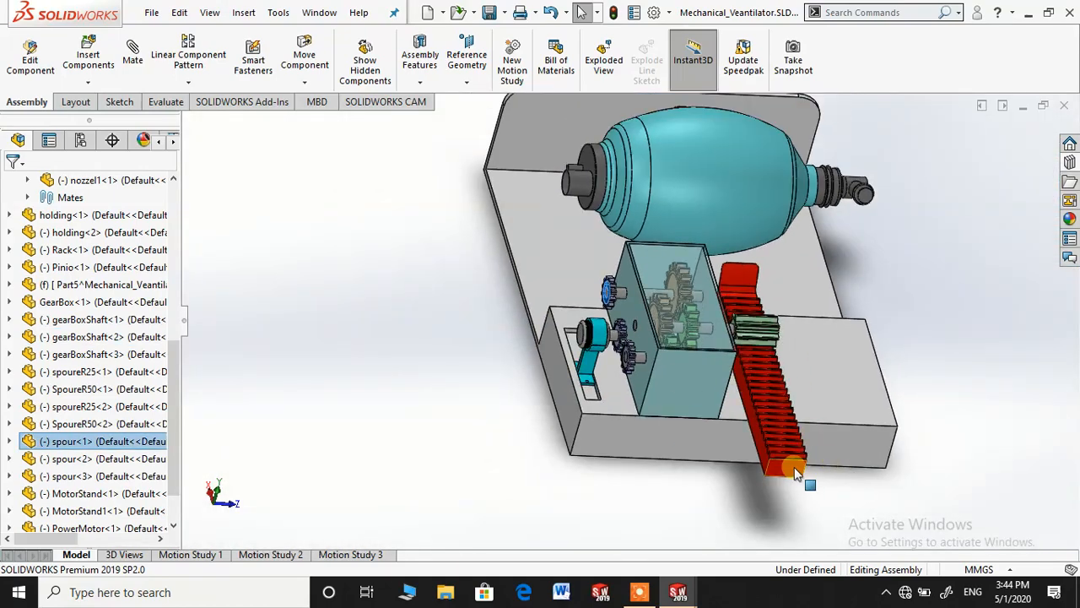
drag(793, 465, 764, 353)
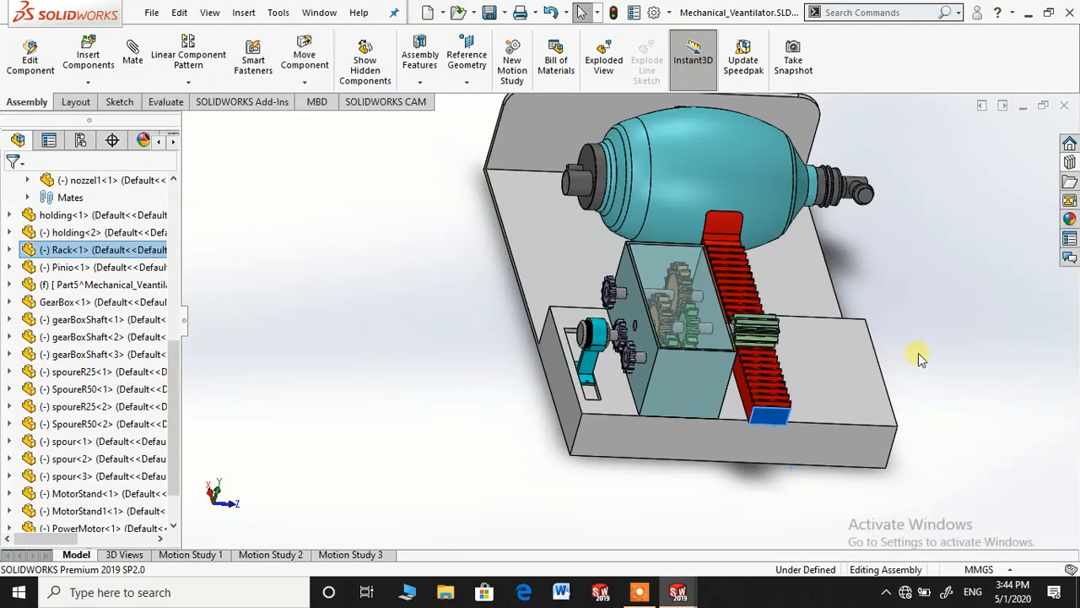
click(981, 363)
- Examine the two motor holder parts, MotorStand and MotorStand1, around the motor
scroll(963, 354, down, 2)
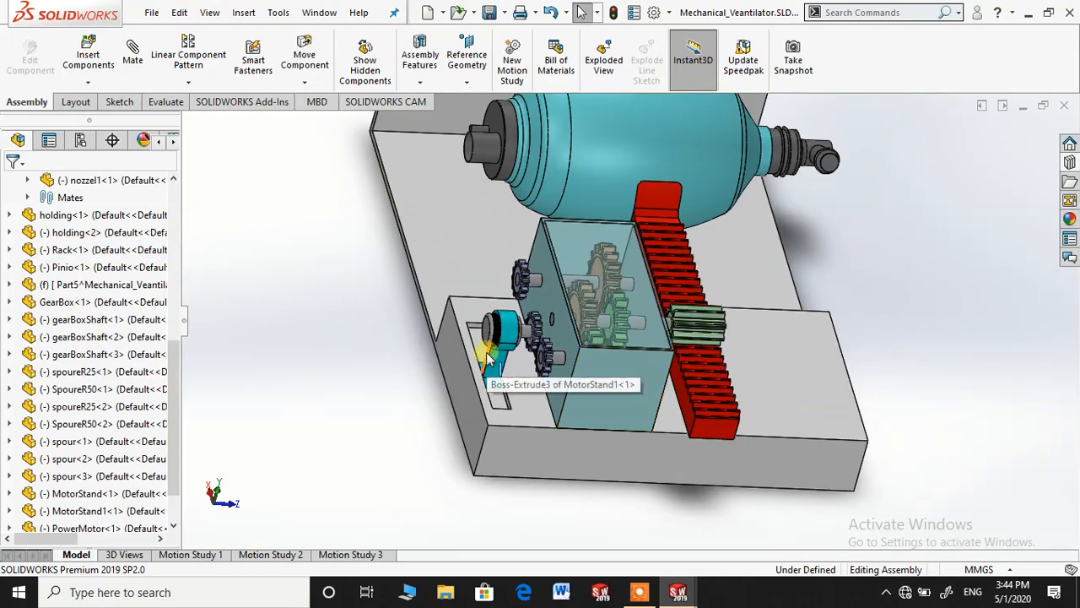
scroll(522, 362, down, 3)
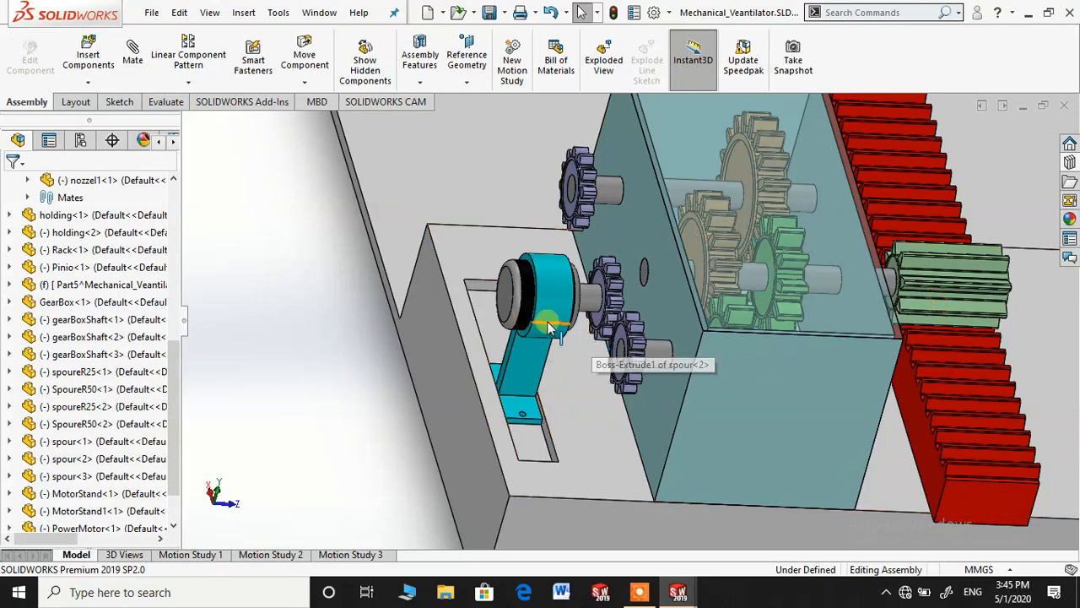
click(547, 289)
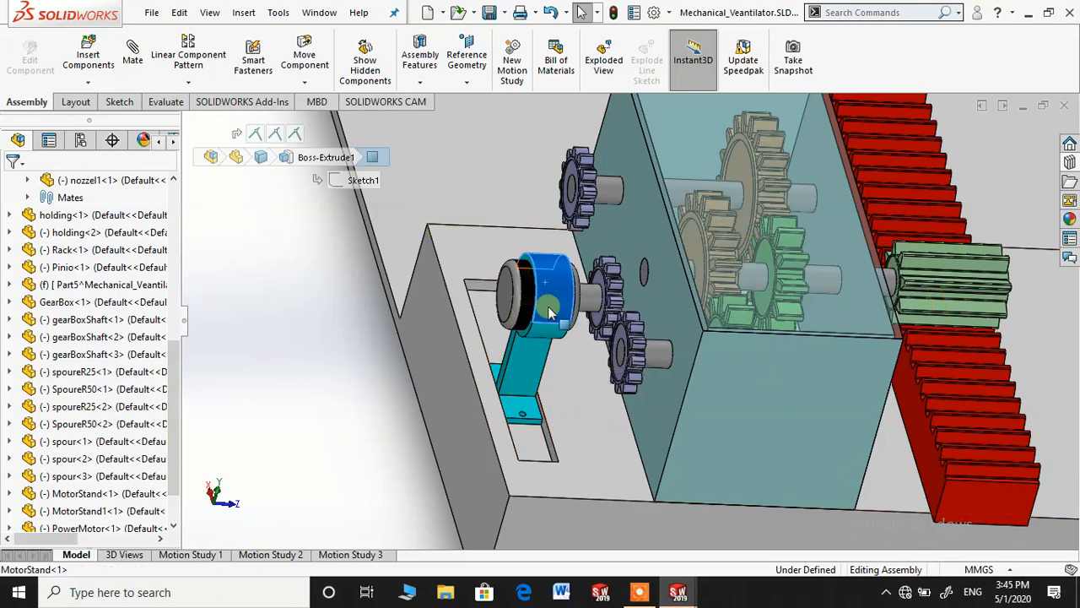
click(544, 333)
- Examine the pinion on the rack and the bearing that supports the rack from below
scroll(579, 364, up, 1)
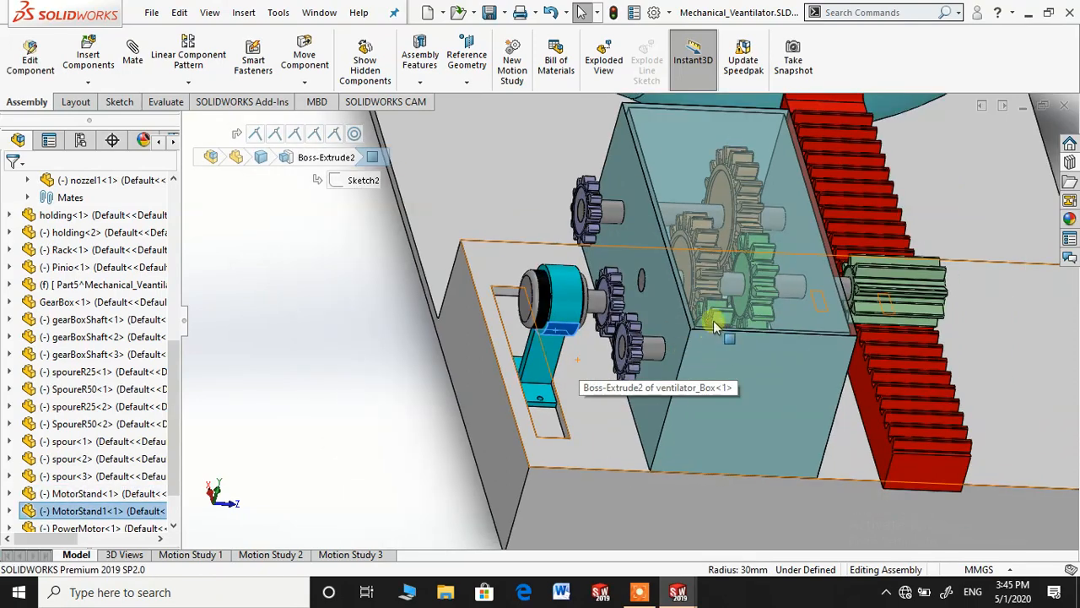
scroll(714, 327, up, 4)
scroll(798, 298, down, 3)
middle_drag(799, 274, 506, 241)
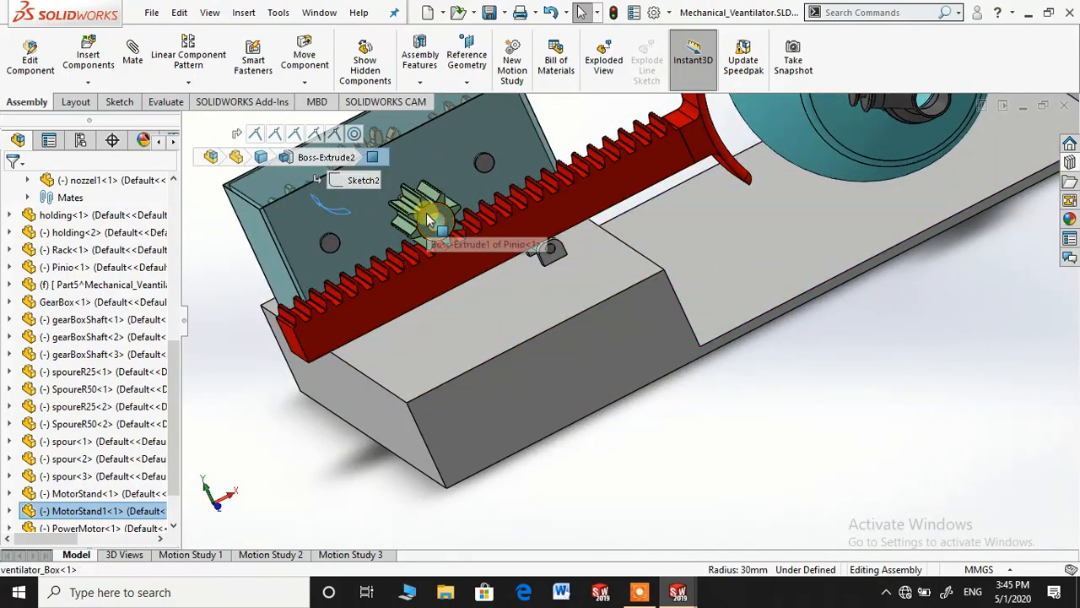
click(433, 281)
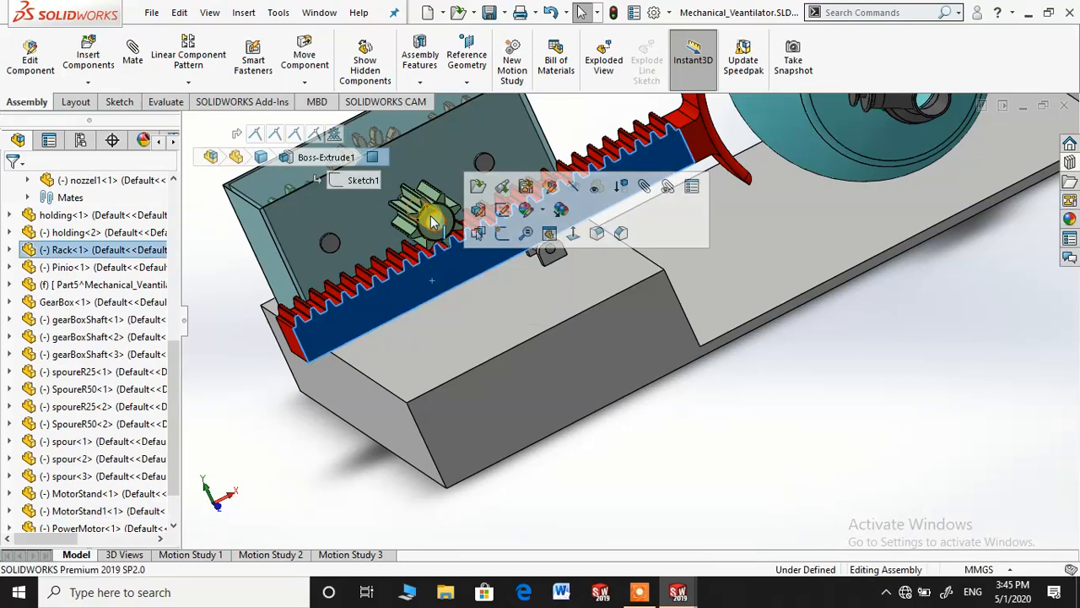
click(432, 219)
middle_drag(446, 237, 455, 292)
scroll(557, 240, down, 5)
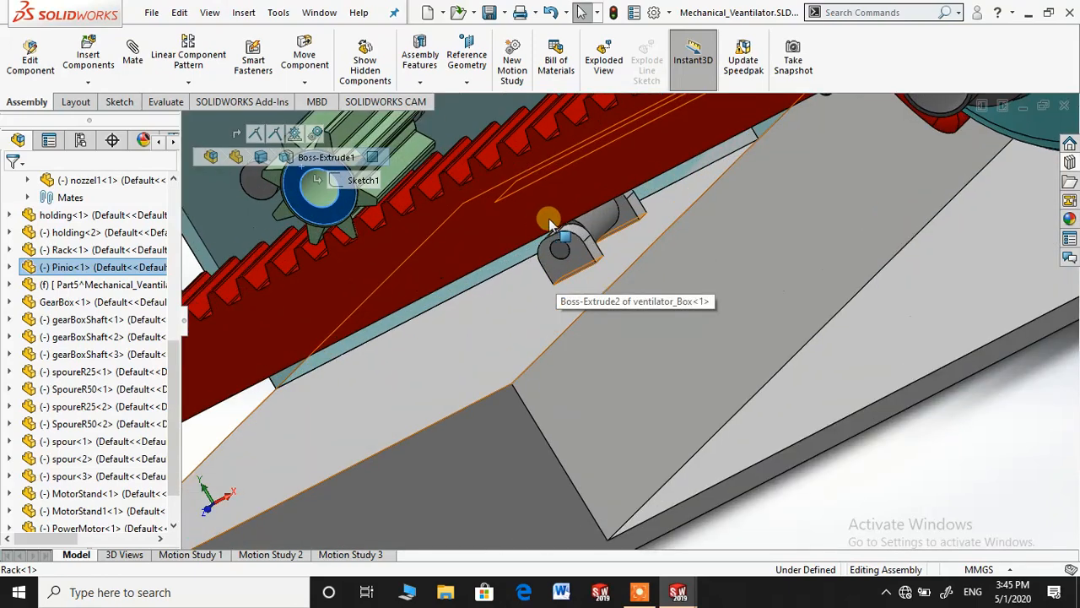
click(567, 194)
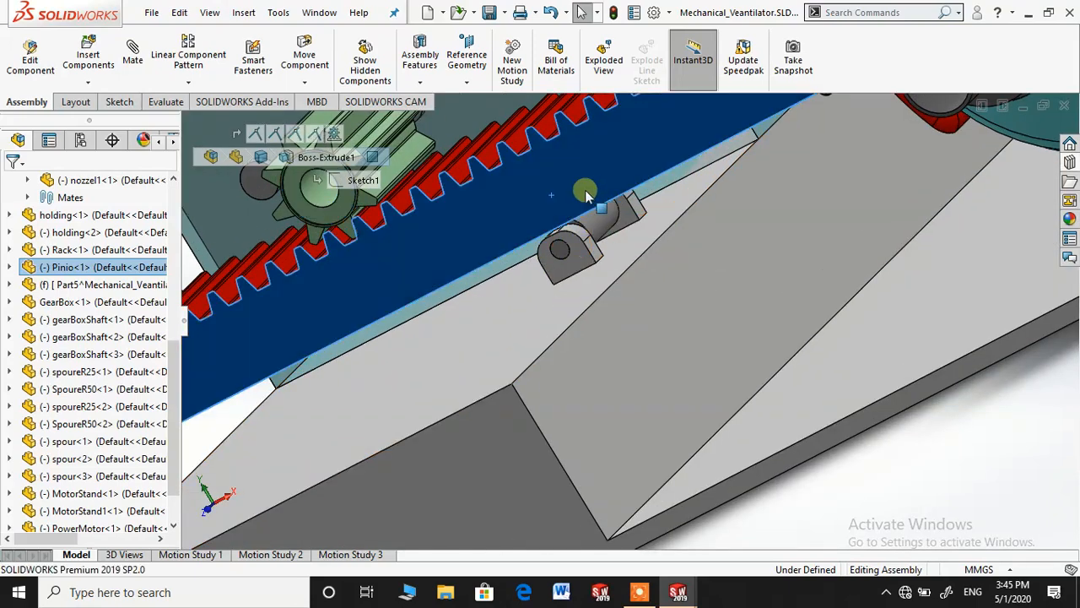
- Slide the rack back and forth over its supporting bearing, and clear the selection
drag(635, 190, 517, 234)
scroll(517, 234, up, 2)
mouse_move(517, 234)
middle_down()
mouse_move(549, 184)
mouse_move(535, 231)
middle_up()
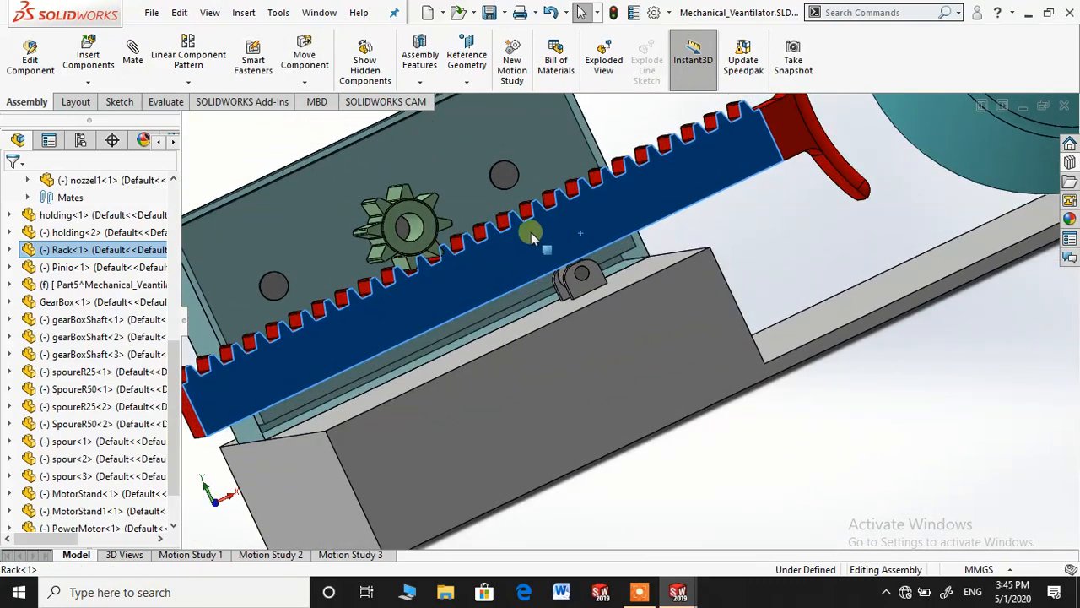
drag(568, 209, 583, 202)
scroll(541, 254, up, 4)
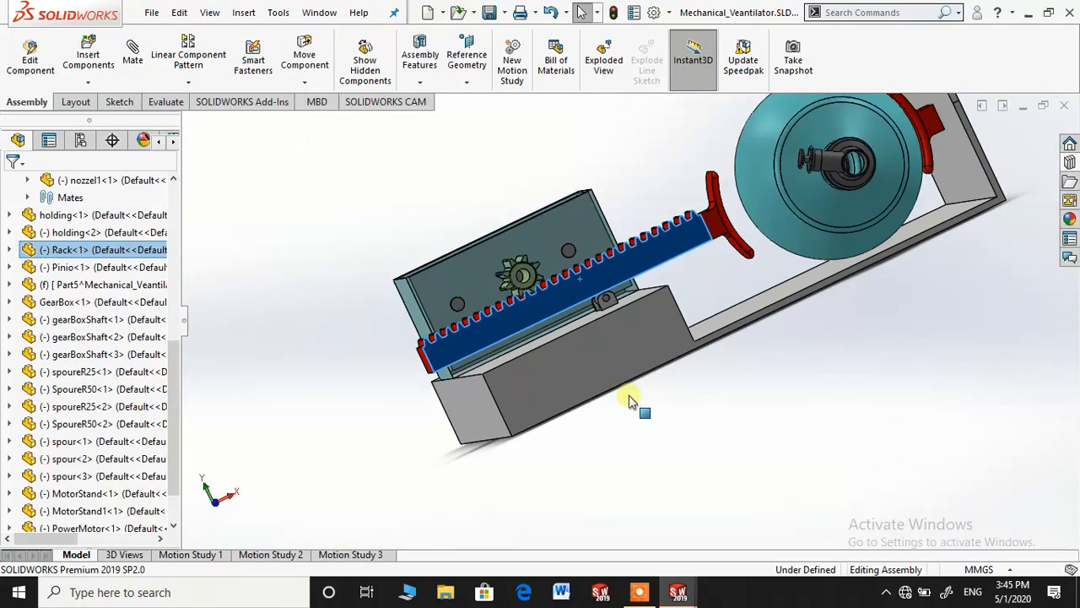
click(629, 395)
- Nudge the holding<2> pusher on the rack's end slightly toward the bag
scroll(675, 304, down, 3)
click(590, 262)
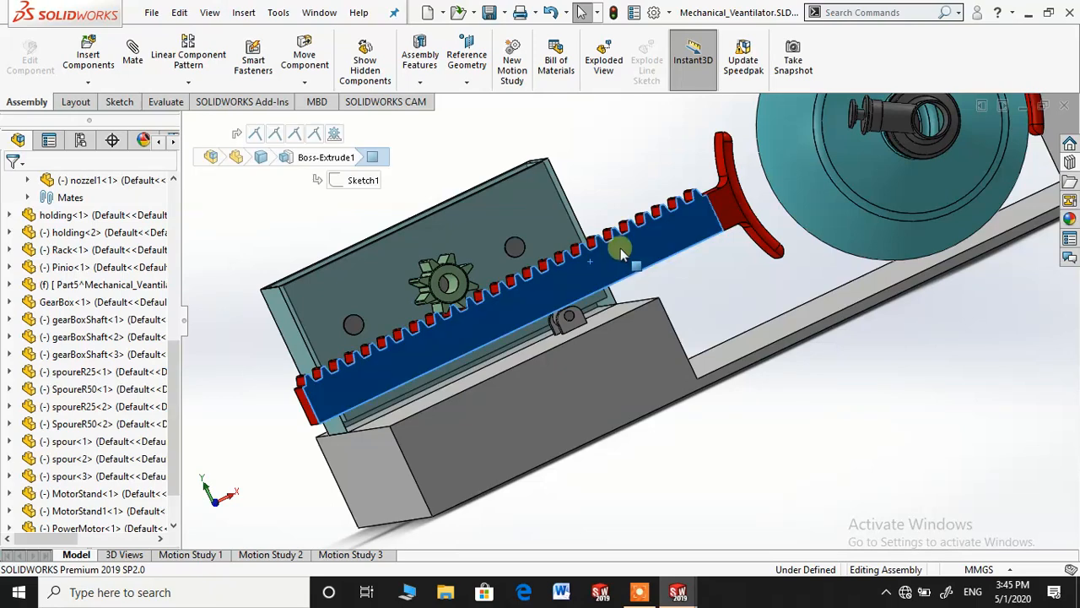
middle_drag(621, 248, 553, 291)
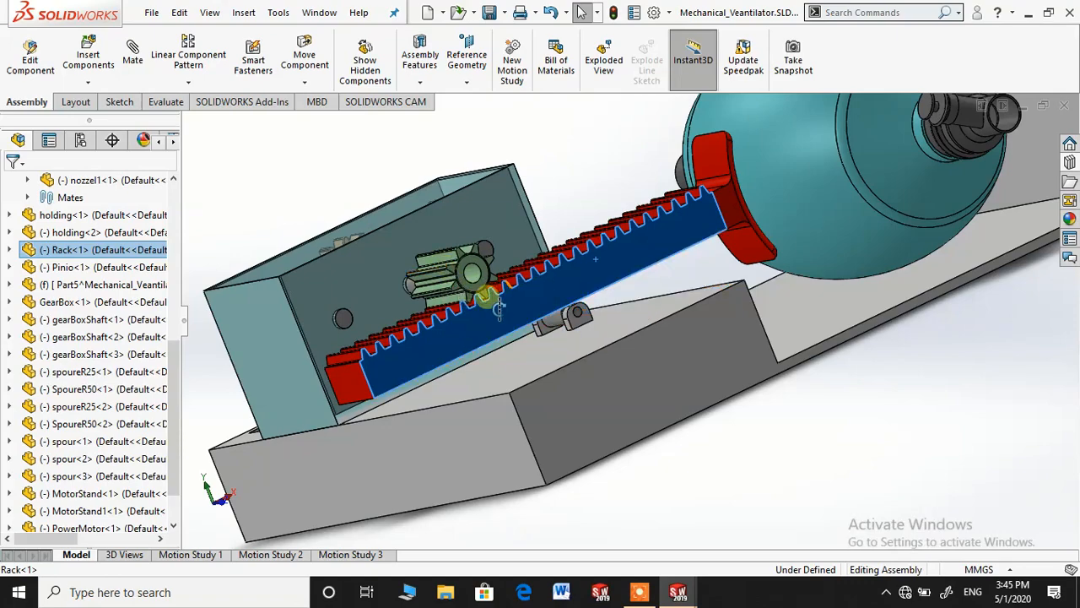
middle_drag(499, 308, 905, 194)
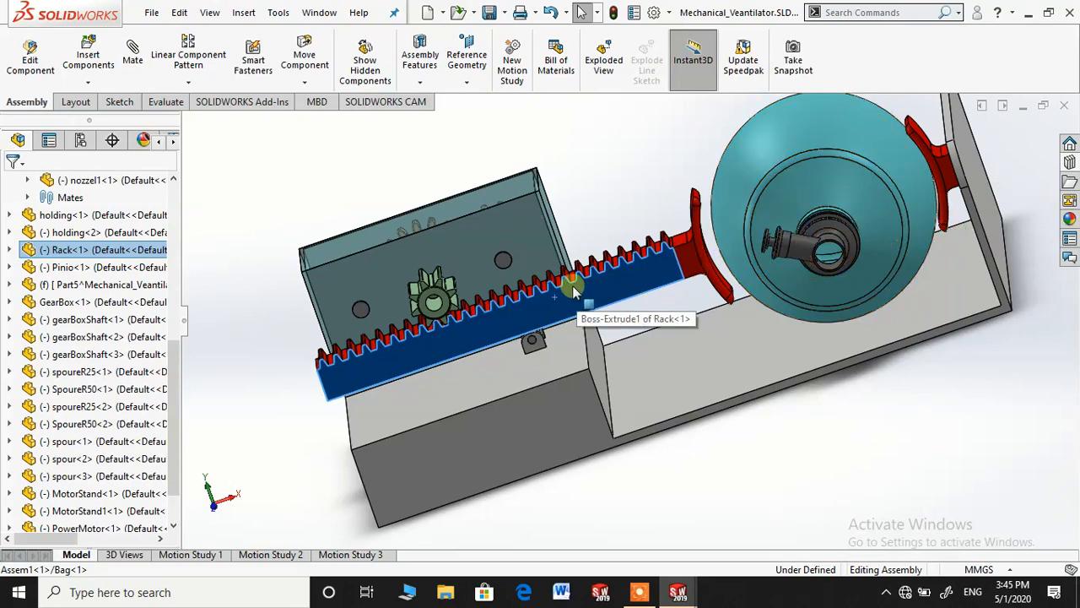
mouse_move(690, 265)
mouse_down()
mouse_move(747, 229)
mouse_move(770, 236)
mouse_move(809, 223)
mouse_move(693, 259)
mouse_move(718, 243)
mouse_move(780, 238)
mouse_move(707, 246)
mouse_move(656, 270)
mouse_move(692, 245)
mouse_move(770, 234)
mouse_move(743, 232)
mouse_move(747, 245)
mouse_move(713, 245)
mouse_move(753, 235)
mouse_move(704, 239)
mouse_move(703, 262)
mouse_up()
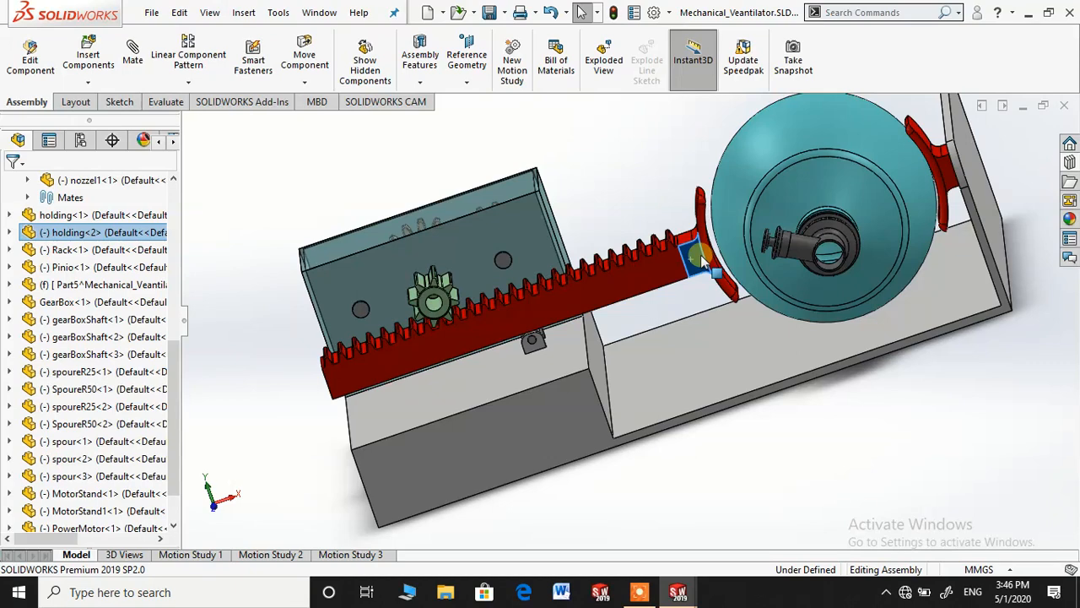
- Examine from above how the rack and its pusher line up with the bag and gearbox
middle_drag(796, 234, 775, 186)
middle_drag(711, 195, 641, 176)
scroll(650, 173, down, 2)
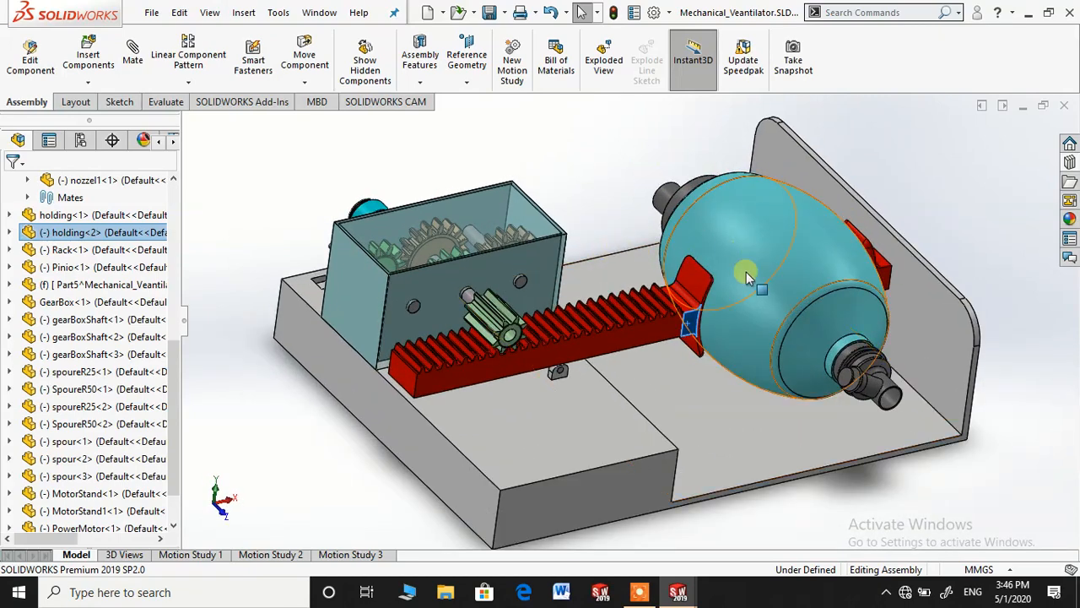
drag(622, 344, 634, 371)
middle_drag(634, 370, 557, 275)
scroll(560, 279, down, 2)
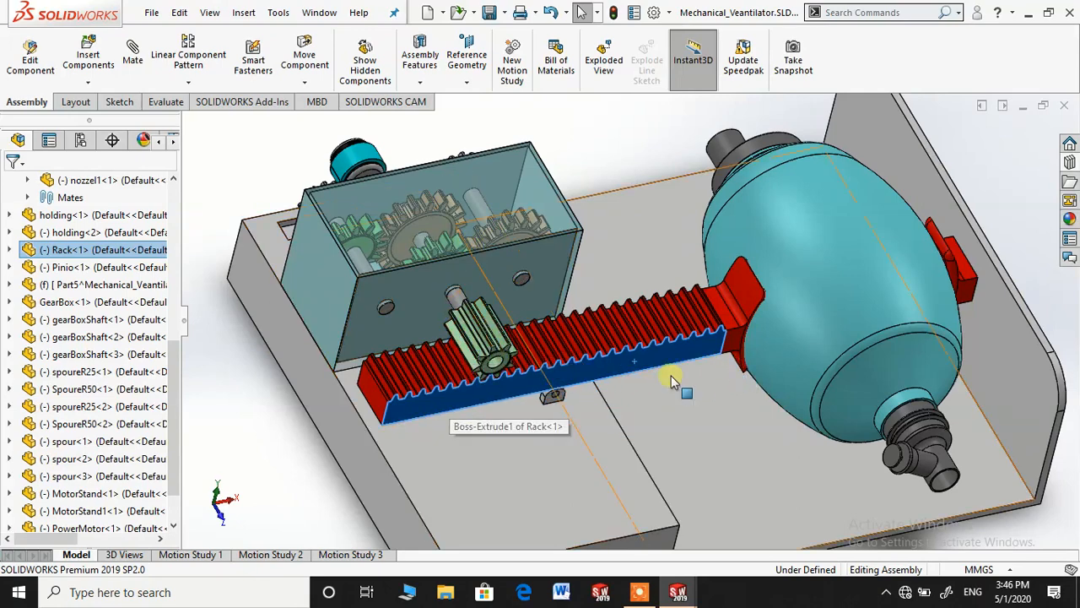
scroll(499, 426, up, 1)
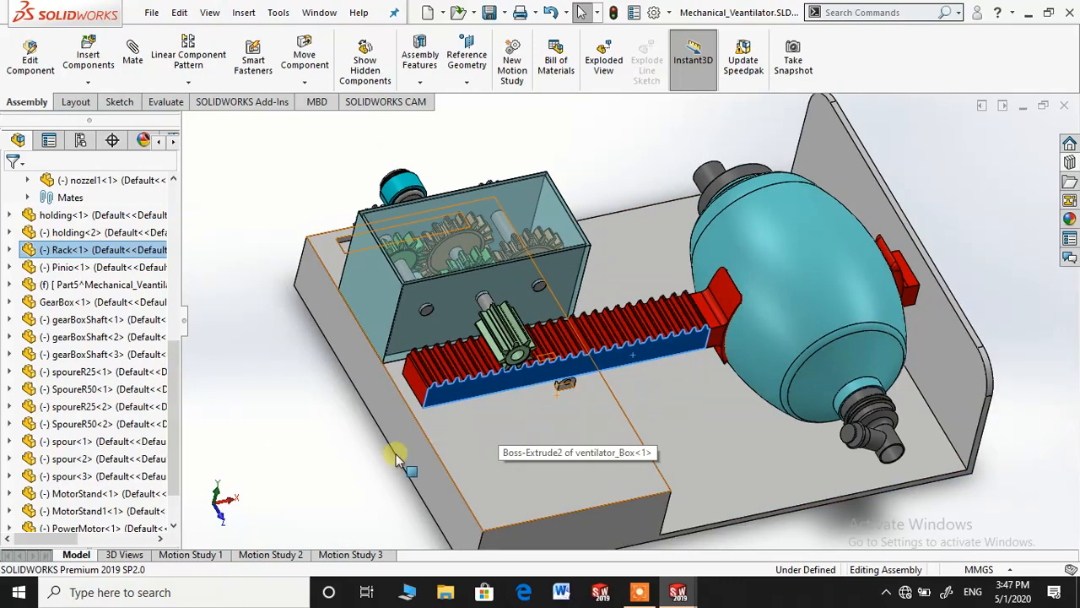
click(340, 469)
- Slide the rack back so that its pusher end moves away from the bag
click(619, 353)
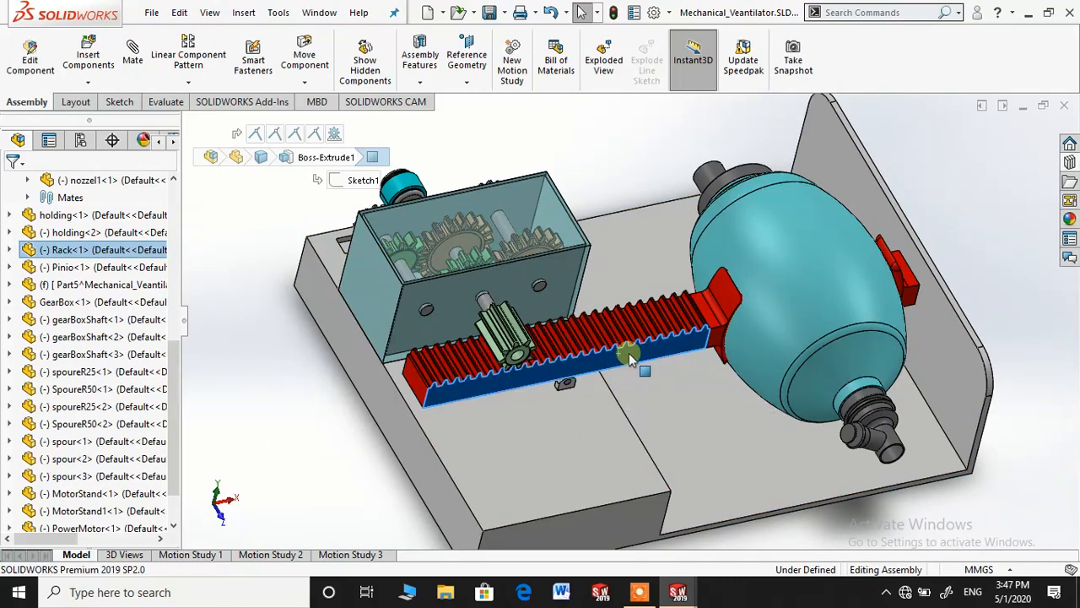
drag(629, 352, 579, 386)
key(Escape)
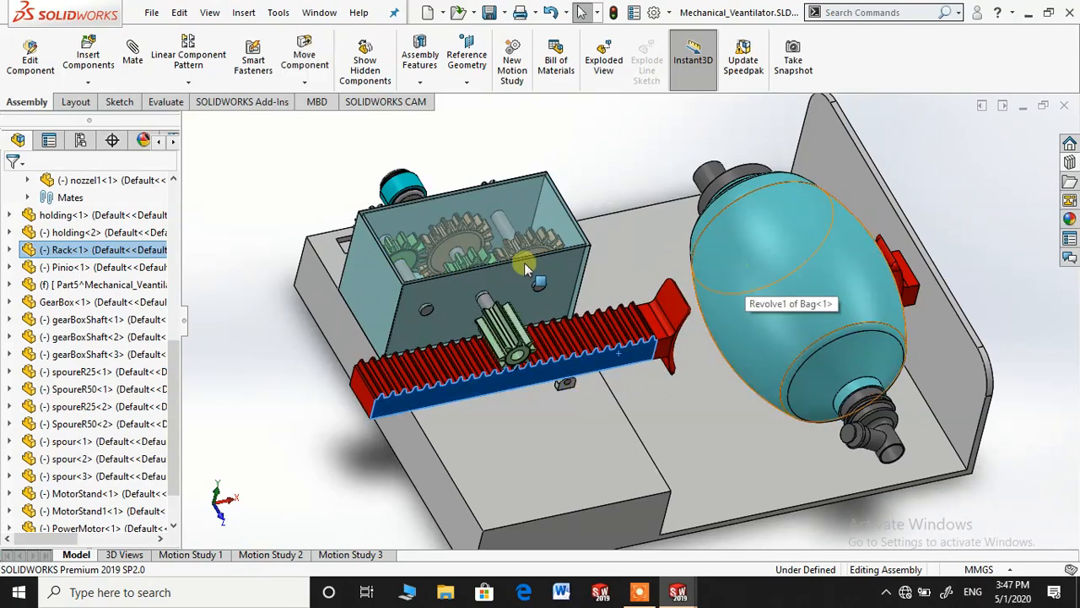
- Collapse the Assem1<1> bag subassembly in the model tree and make it transparent
scroll(53, 253, up, 2)
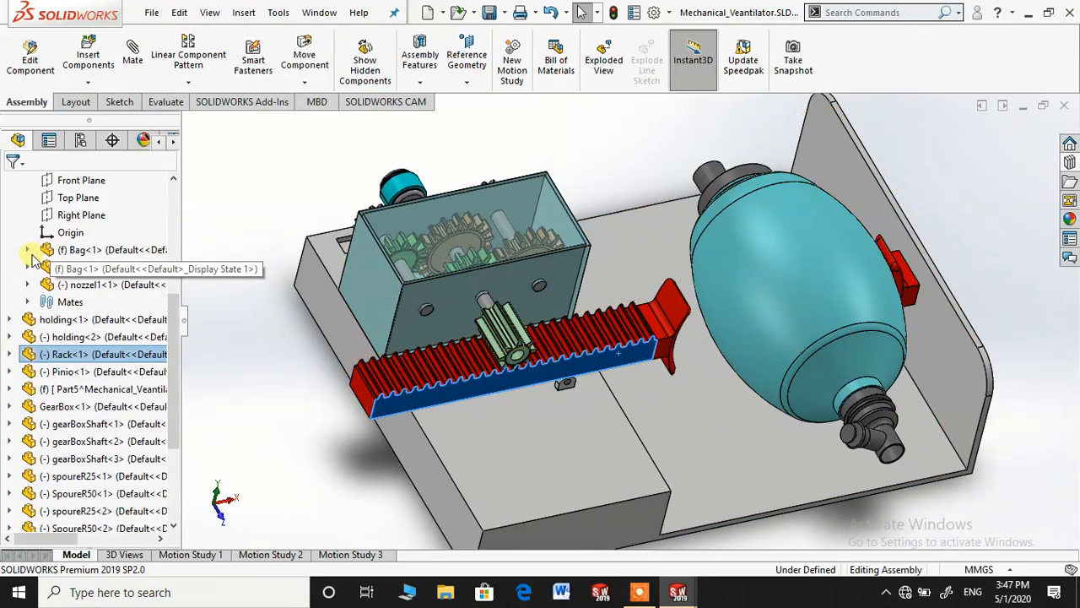
scroll(7, 253, up, 2)
click(10, 200)
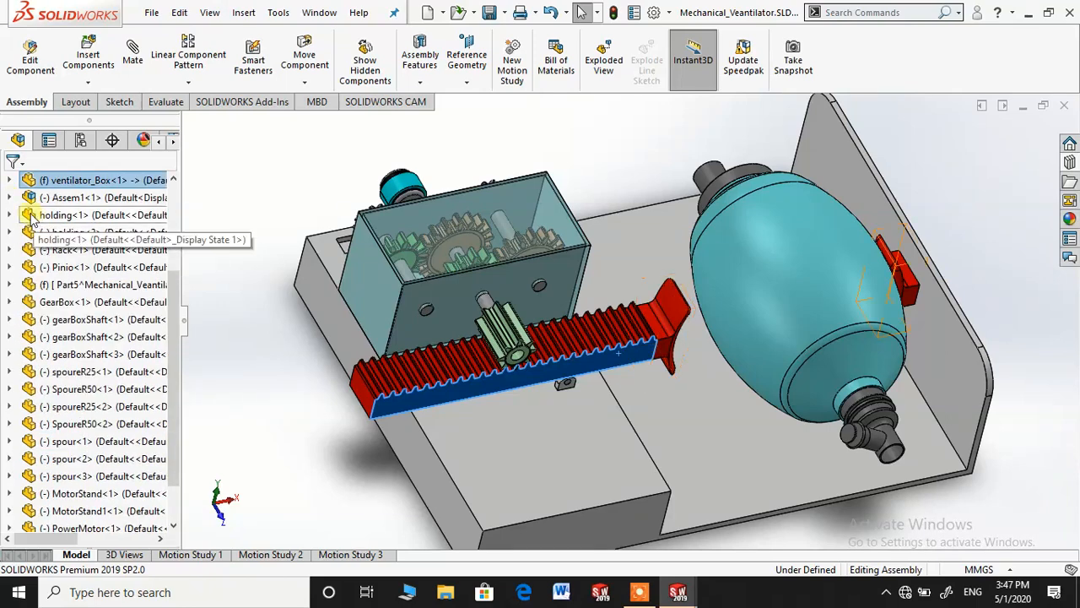
scroll(25, 253, up, 2)
right_click(38, 302)
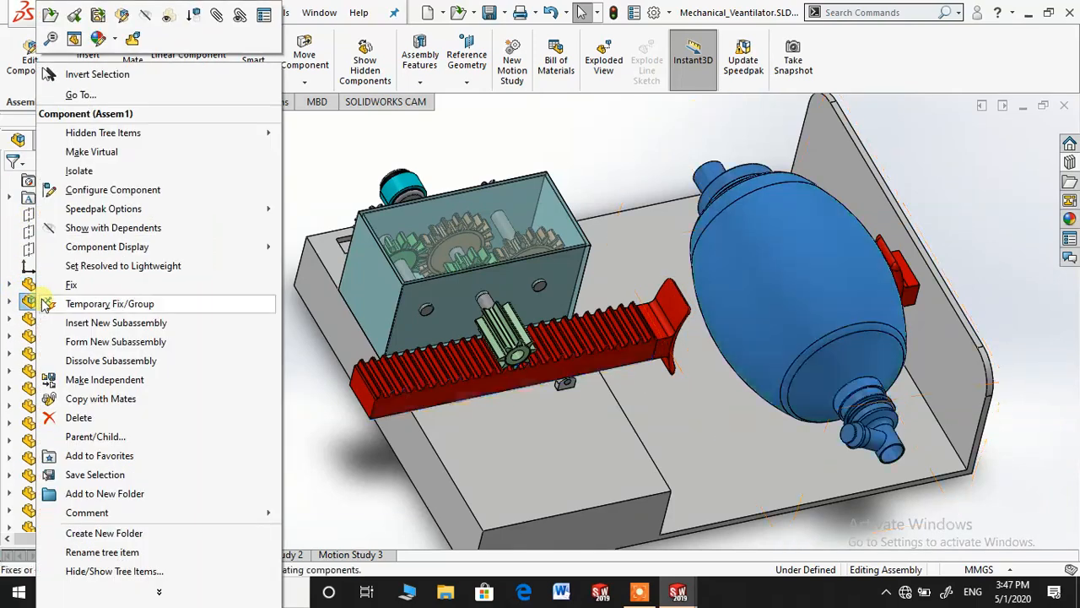
click(147, 39)
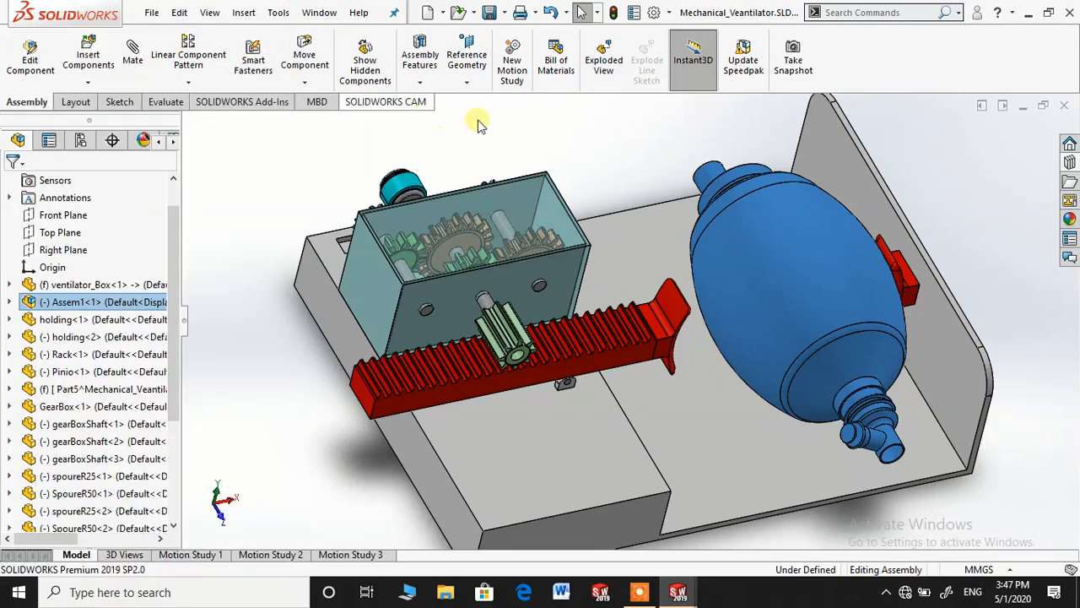
- Slide the rack forward until its pusher end enters the transparent bag, and clear the selection
click(636, 352)
mouse_move(675, 335)
mouse_down()
mouse_move(776, 309)
mouse_move(682, 335)
mouse_up()
middle_drag(701, 338, 675, 318)
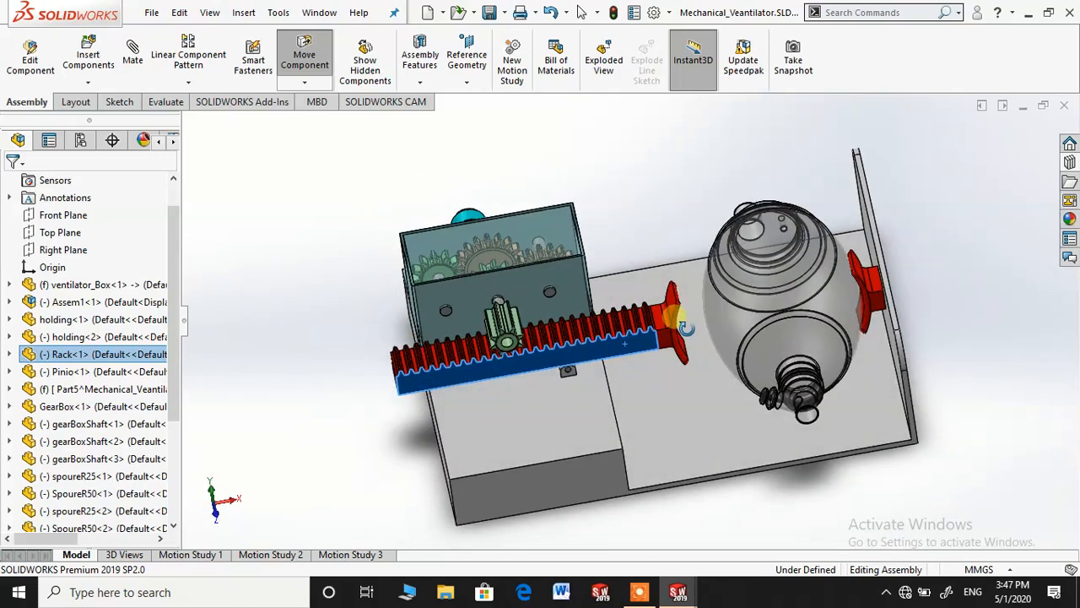
drag(612, 345, 751, 331)
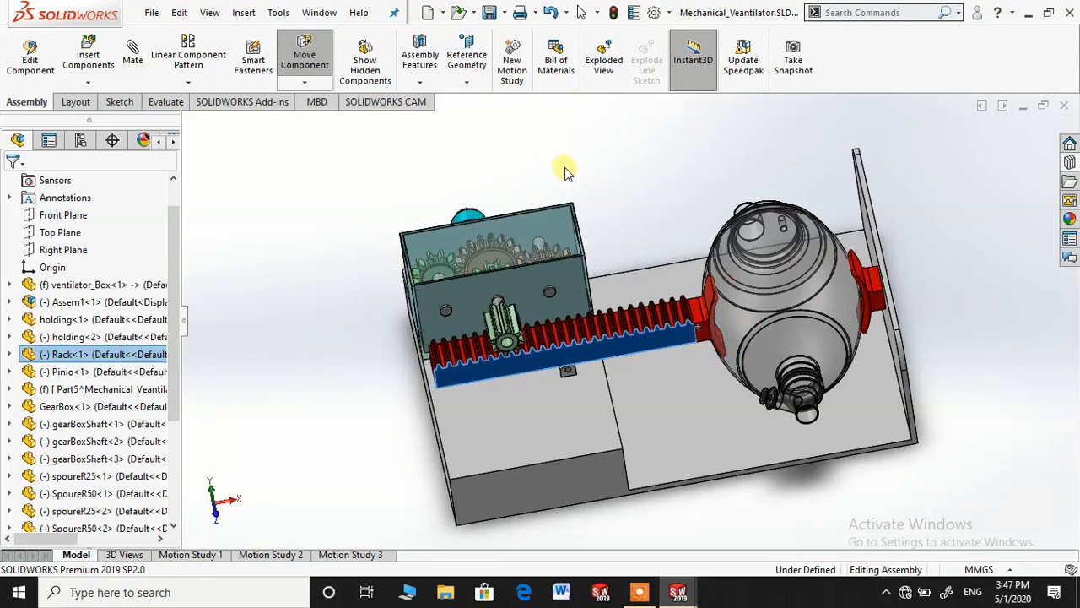
key(Escape)
- Review the list of mates that connect the ventilator's components, and collapse it again
middle_drag(738, 291, 737, 324)
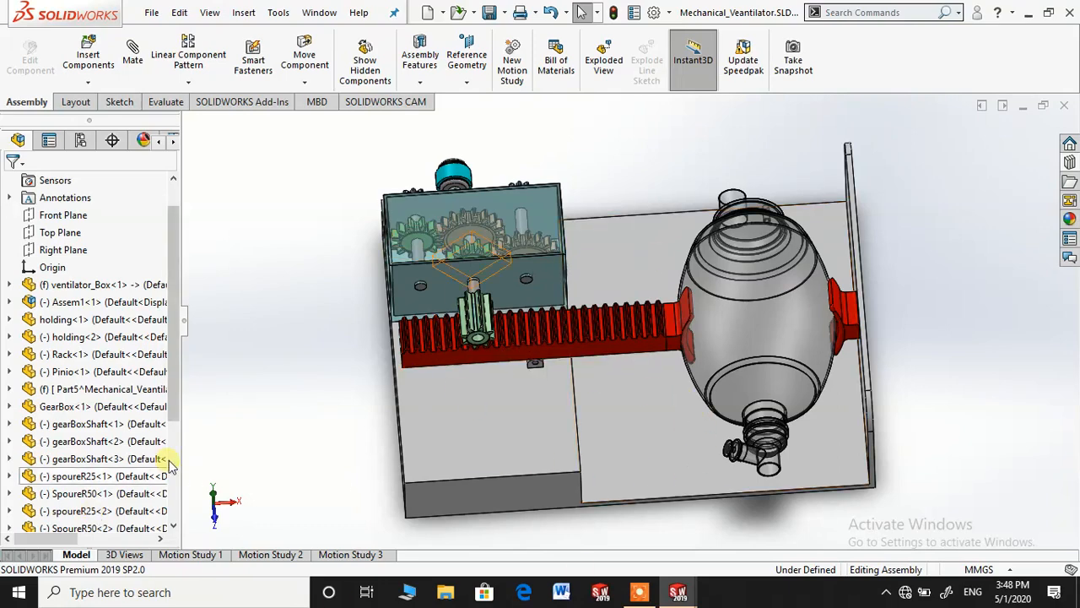
middle_drag(467, 484, 495, 414)
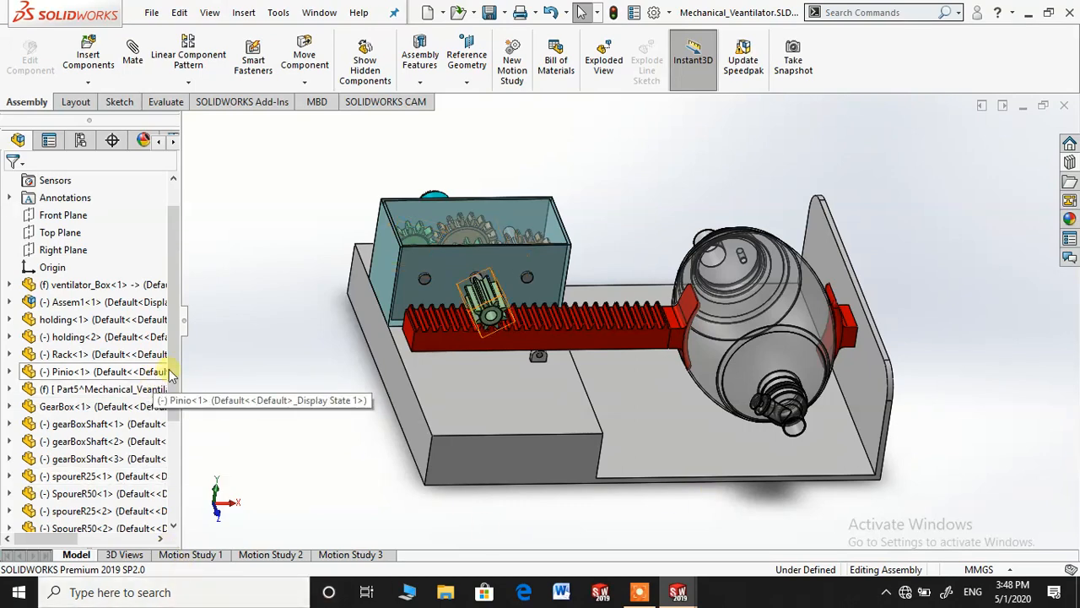
drag(171, 379, 162, 498)
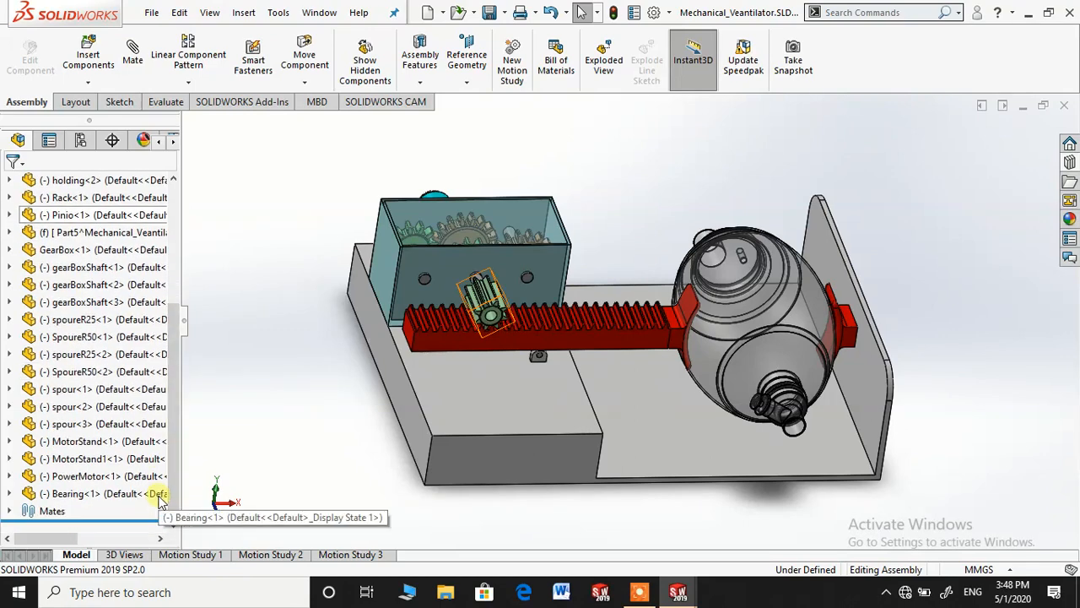
click(10, 511)
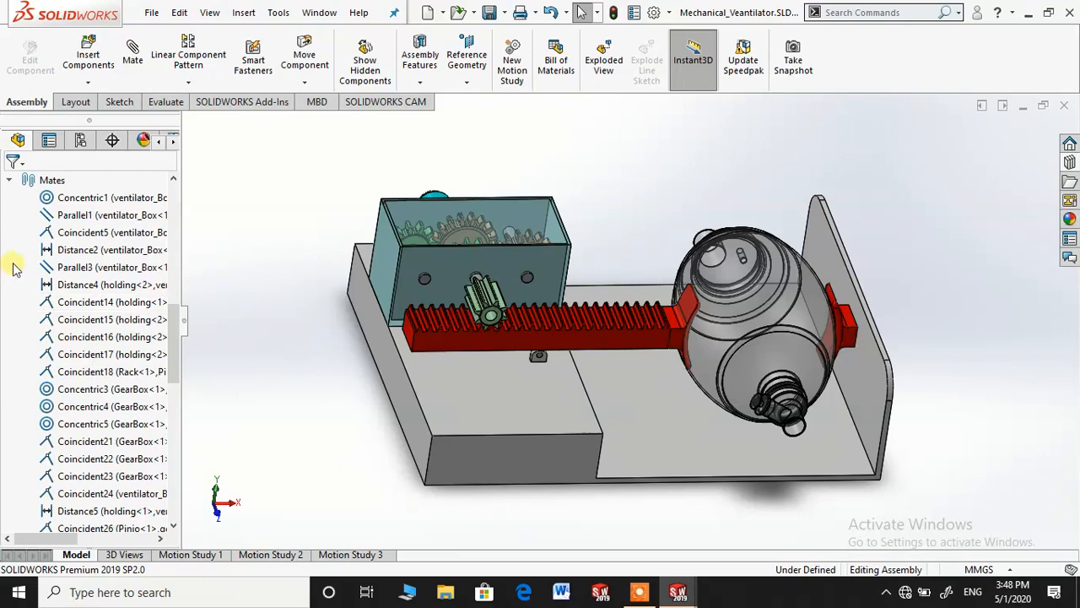
scroll(28, 279, up, 1)
click(9, 233)
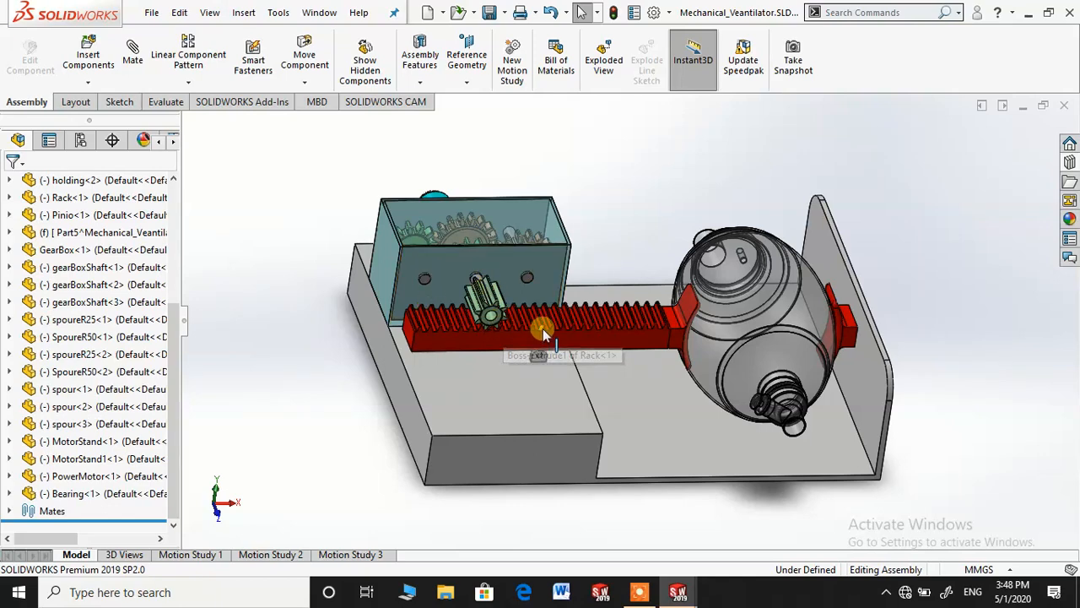
- Slide the rack deeper into the transparent bag and back out toward the bag's near side
click(501, 339)
mouse_move(501, 339)
mouse_down()
mouse_move(445, 346)
mouse_move(487, 348)
mouse_up()
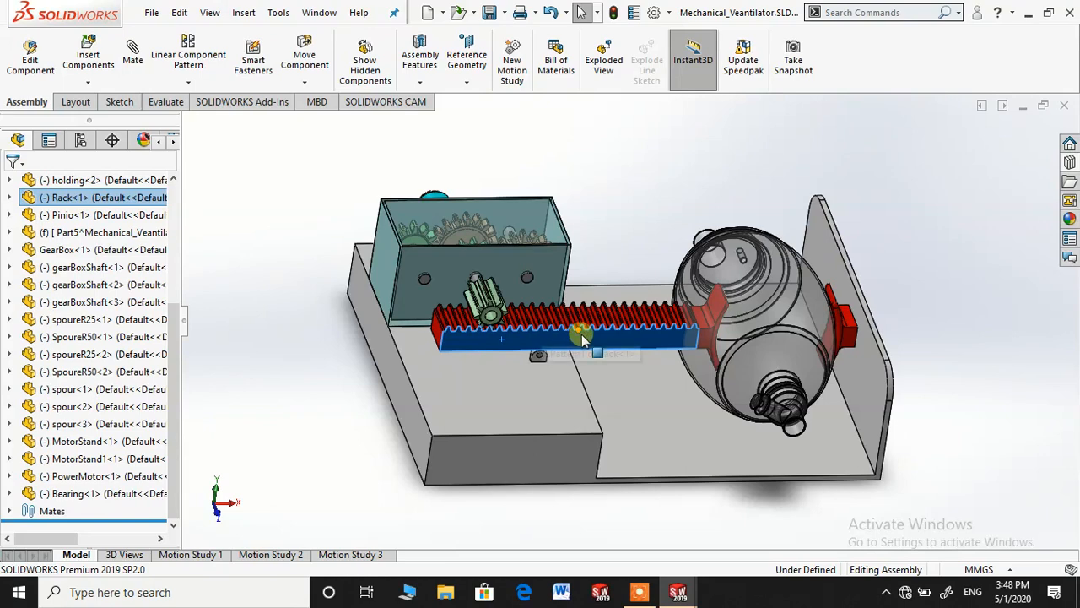
drag(582, 334, 502, 335)
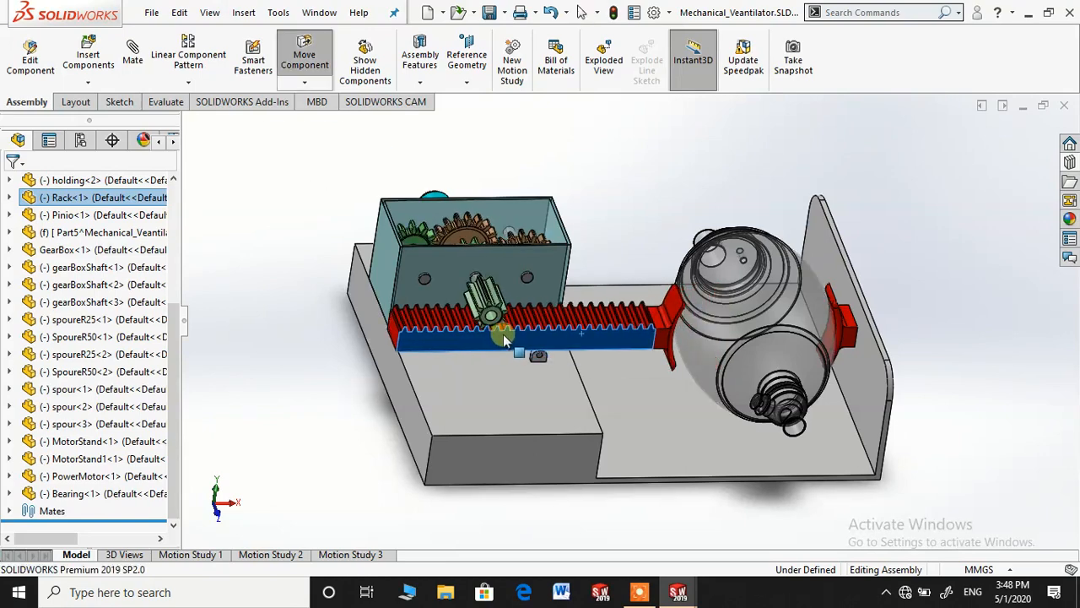
middle_drag(540, 287, 579, 294)
middle_drag(617, 225, 622, 234)
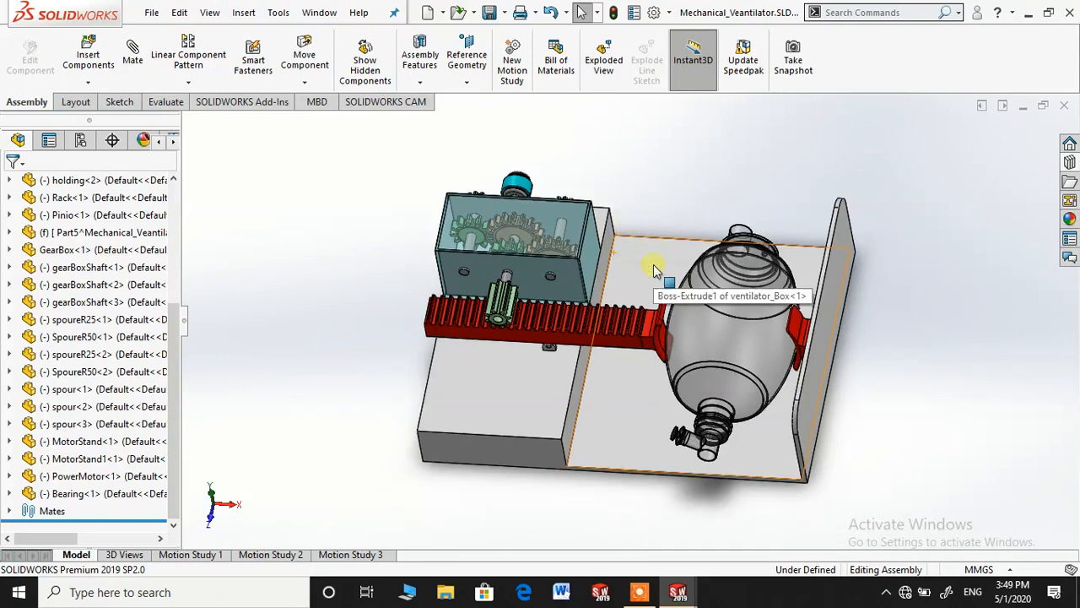